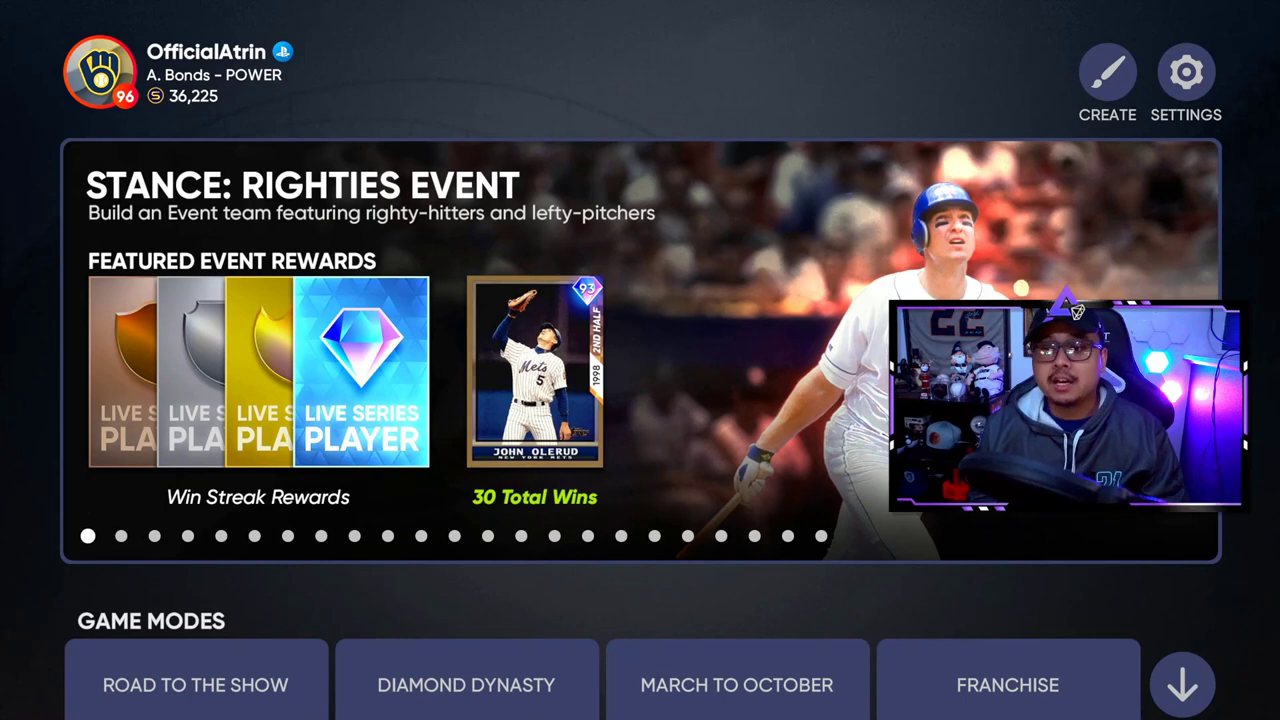
Load the created Toronto stadium Matt Wilson Park into the Stadium Creator editor.
{"action": "key", "text": "Right"}
{"action": "key", "text": "Return"}
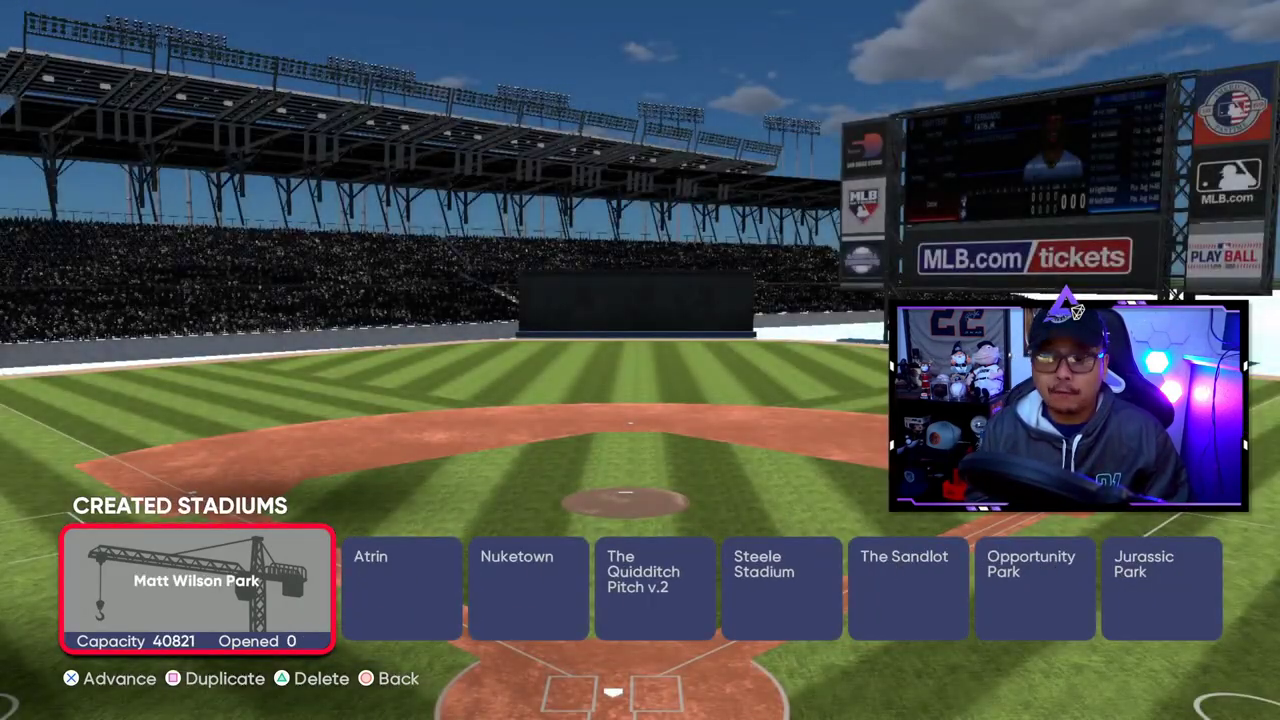
{"action": "key", "text": "Right"}
{"action": "key", "text": "Left"}
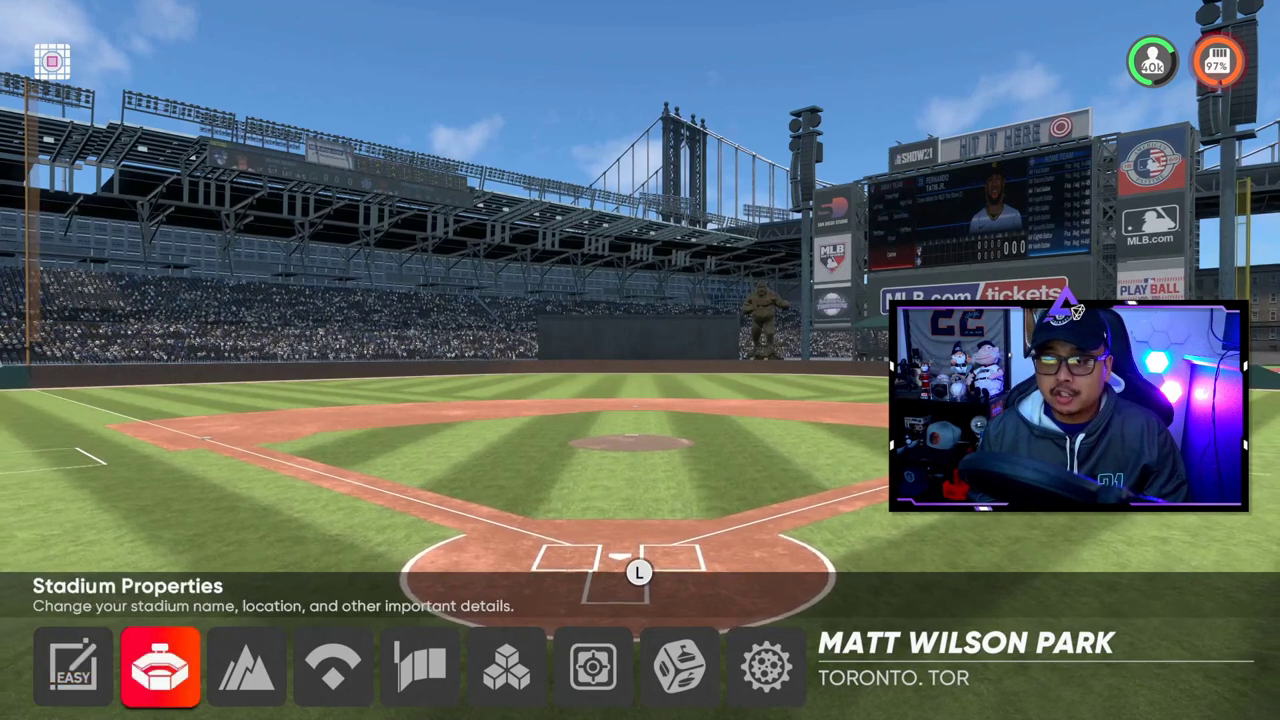
Bring up the save, load and exit Options panel from the editor toolbar's gear.
{"action": "key", "text": "Right"}
{"action": "key", "text": "Right"}
{"action": "key", "text": "Right"}
{"action": "key", "text": "Right"}
{"action": "key", "text": "Right"}
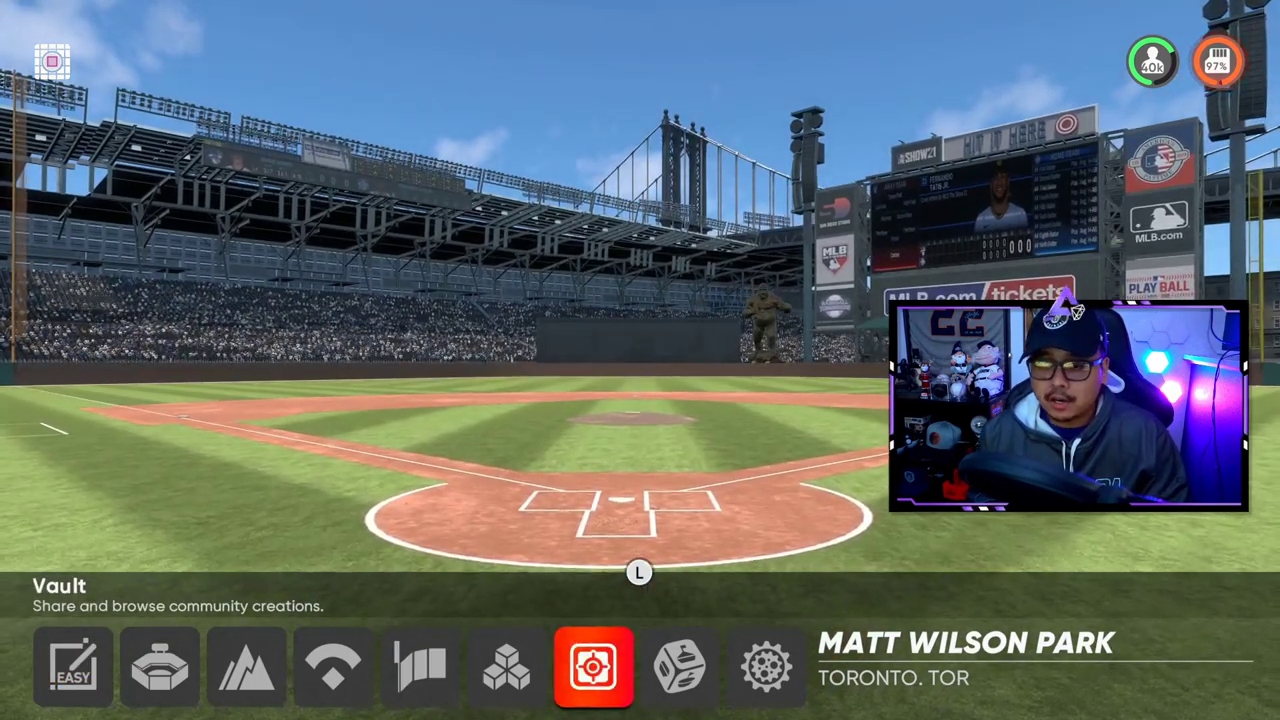
{"action": "key", "text": "Left"}
{"action": "key", "text": "Left"}
{"action": "key", "text": "Left"}
{"action": "key", "text": "Left"}
{"action": "key", "text": "Left"}
{"action": "key", "text": "Left"}
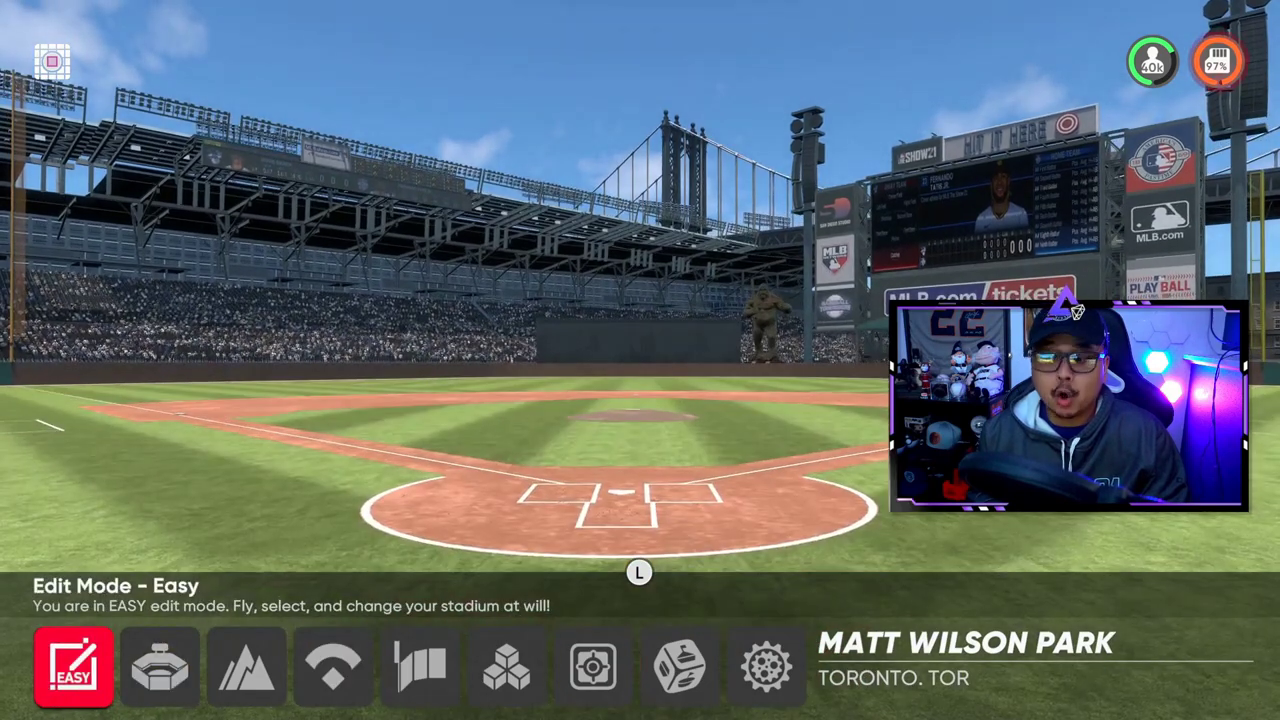
{"action": "key", "text": "Right"}
{"action": "key", "text": "Right"}
{"action": "key", "text": "Right"}
{"action": "key", "text": "Right"}
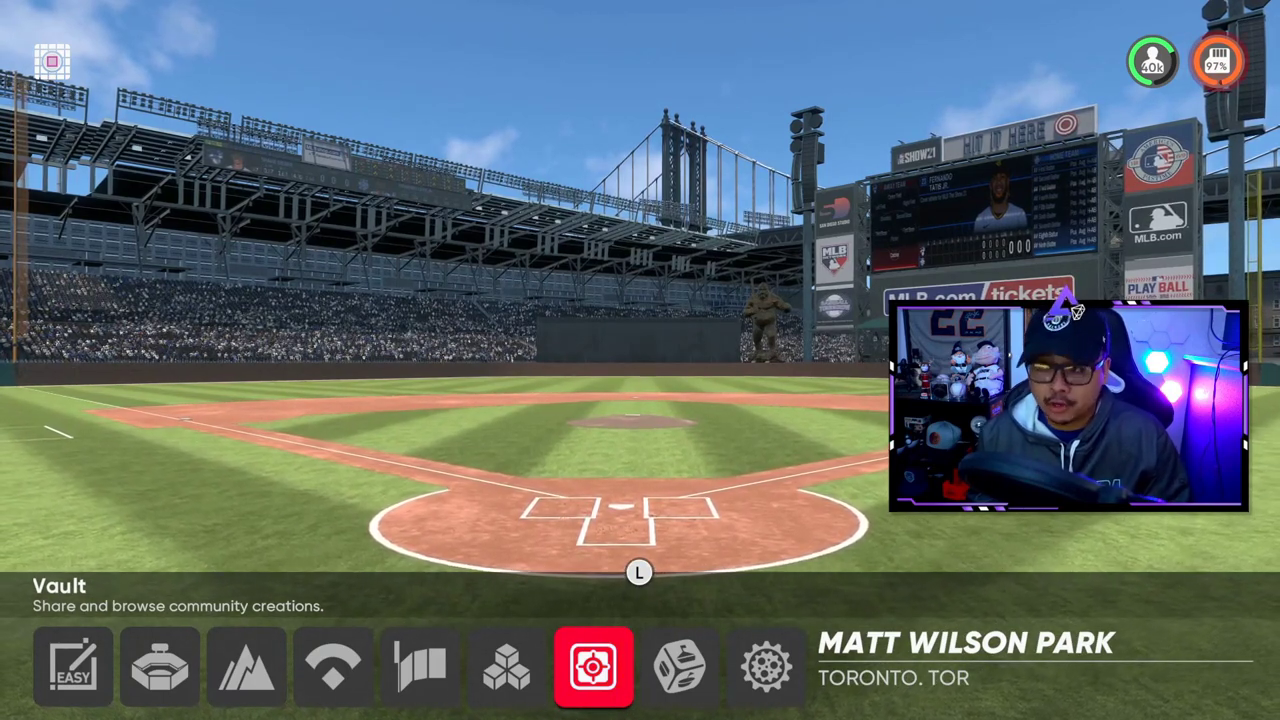
{"action": "key", "text": "Left"}
{"action": "key", "text": "Left"}
{"action": "key", "text": "Left"}
{"action": "key", "text": "Left"}
{"action": "key", "text": "Left"}
{"action": "key", "text": "Left"}
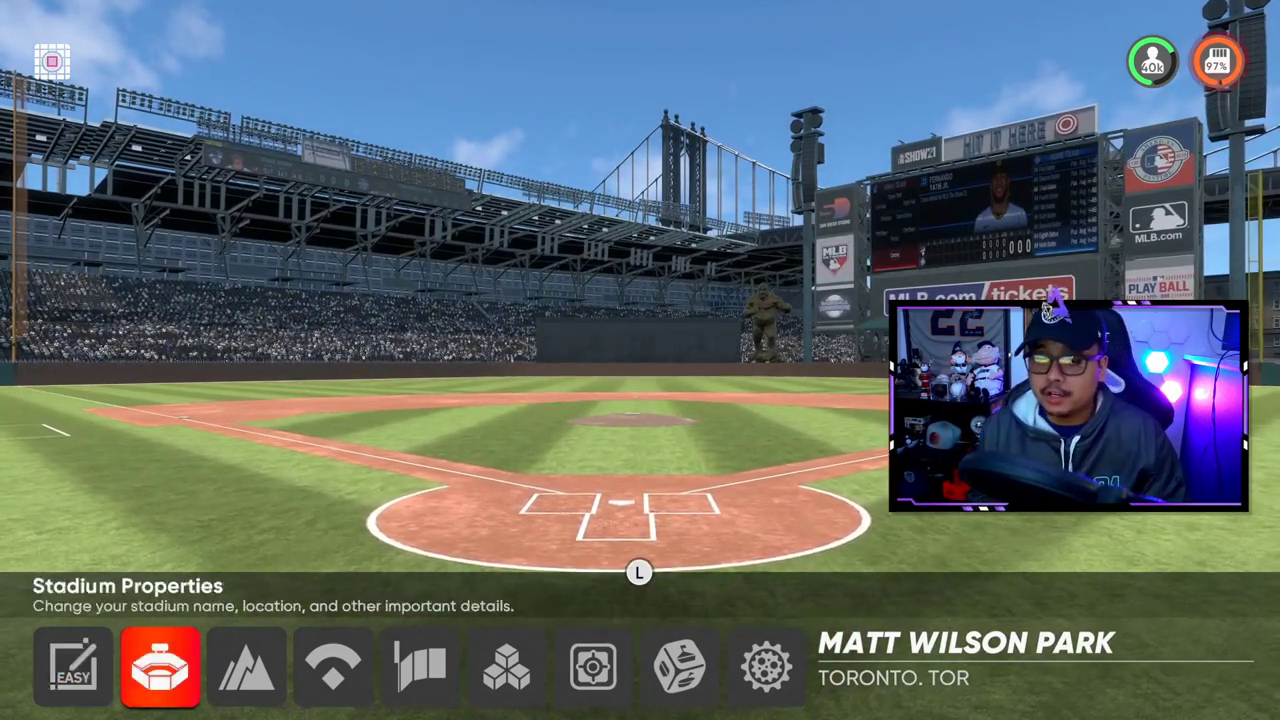
{"action": "key", "text": "Right"}
{"action": "key", "text": "Right"}
{"action": "key", "text": "Right"}
{"action": "key", "text": "Right"}
{"action": "key", "text": "Right"}
{"action": "key", "text": "Right"}
{"action": "key", "text": "Right"}
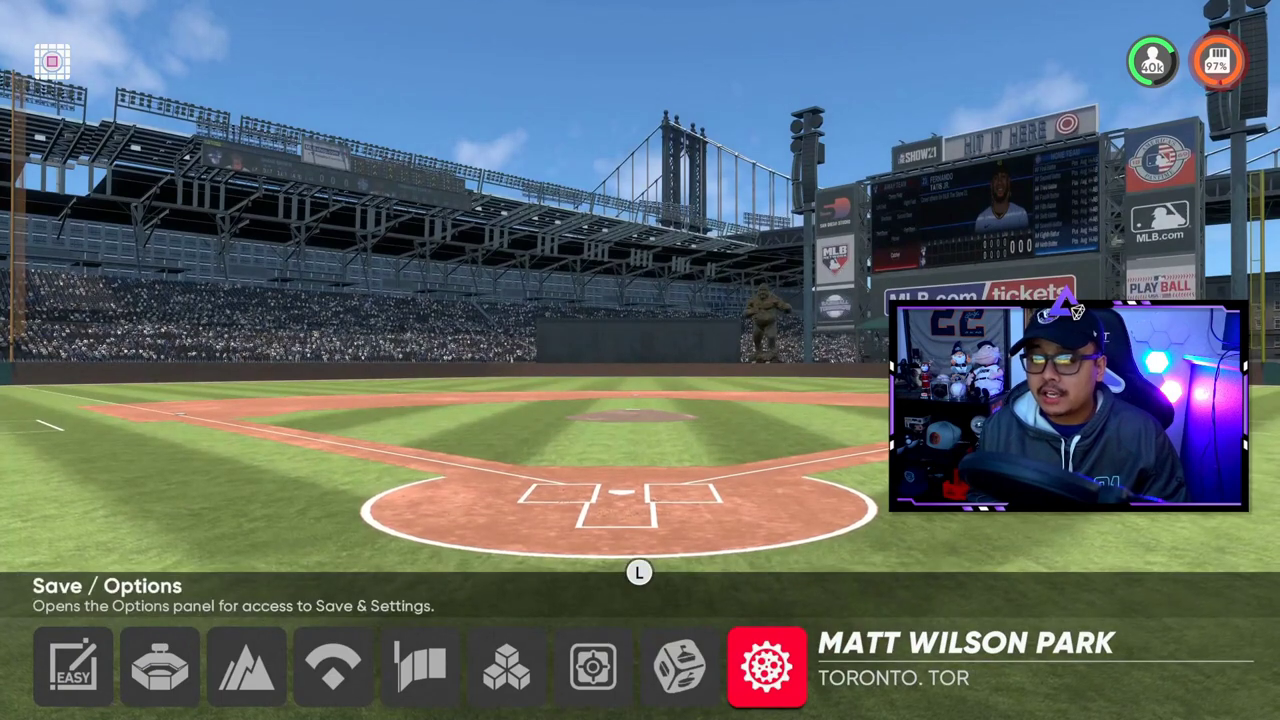
{"action": "key", "text": "Return"}
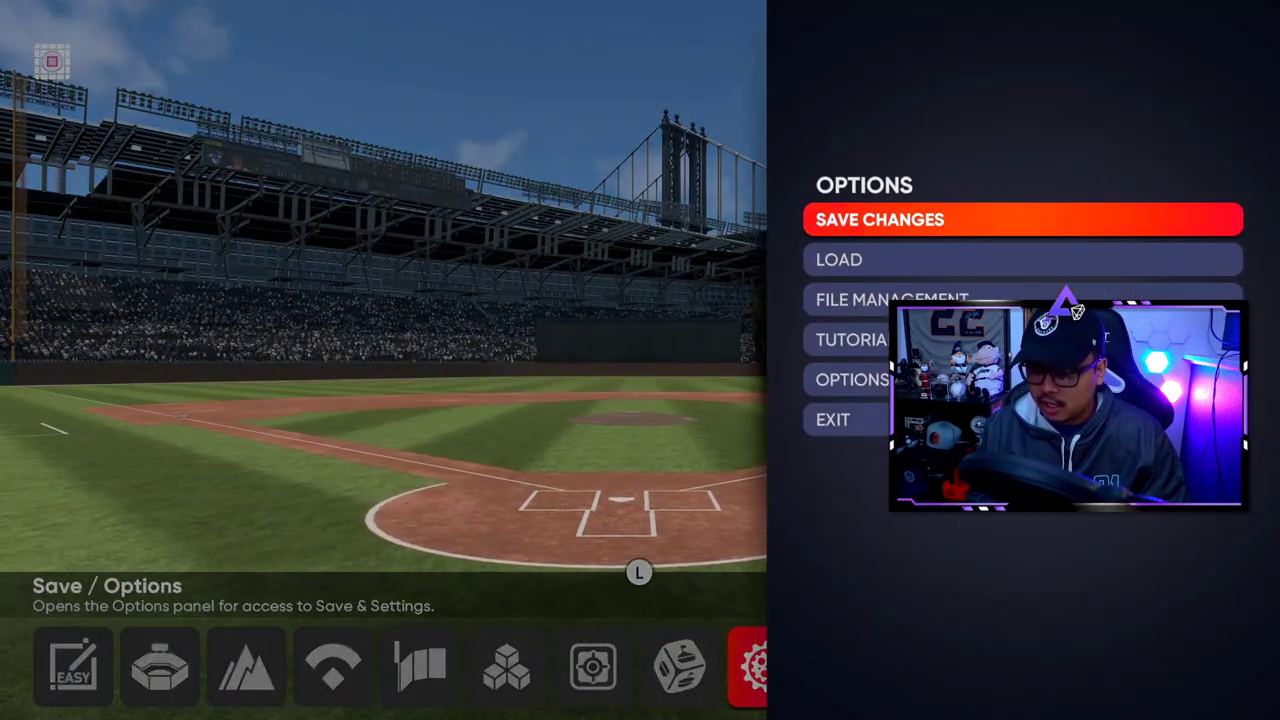
Save Matt Wilson Park's changes into its own slot and send it to the Vault.
{"action": "key", "text": "Return"}
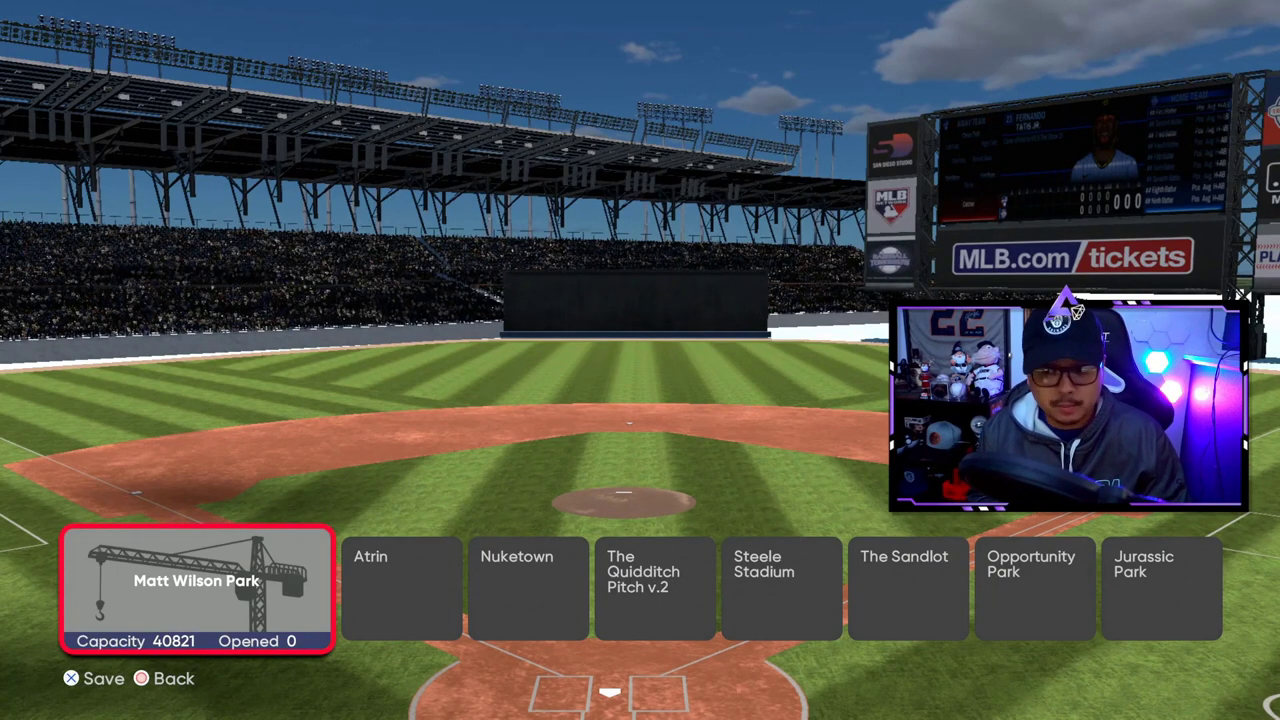
{"action": "key", "text": "Return"}
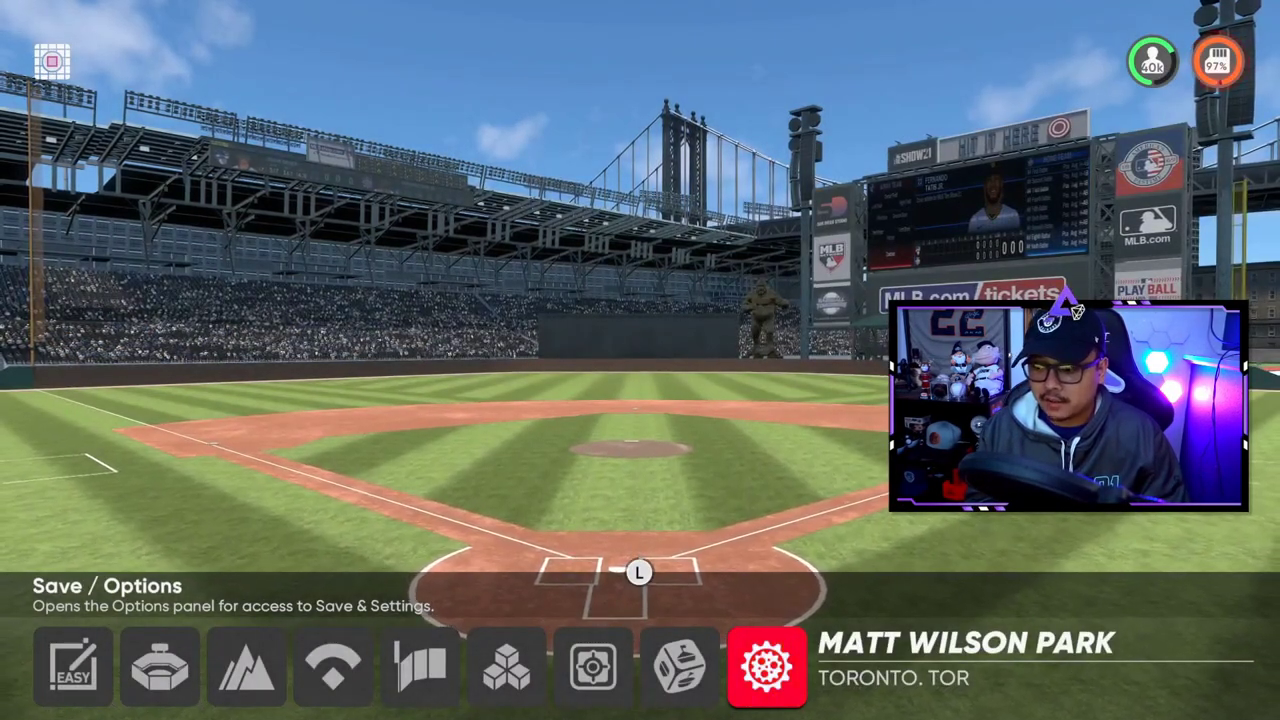
Open the Community Stadiums Vault and its Search/Sort panel.
{"action": "key", "text": "Left"}
{"action": "key", "text": "Left"}
{"action": "key", "text": "Right"}
{"action": "key", "text": "Right"}
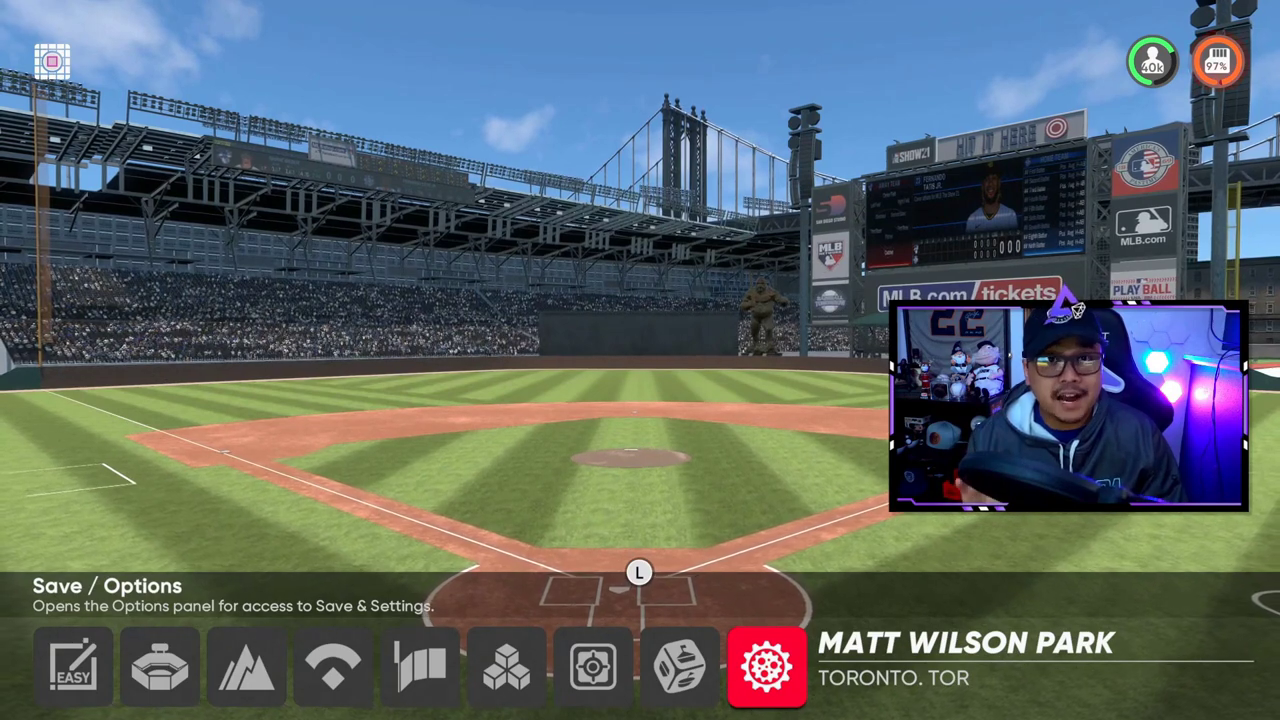
{"action": "key", "text": "Left"}
{"action": "key", "text": "Left"}
{"action": "key", "text": "Escape"}
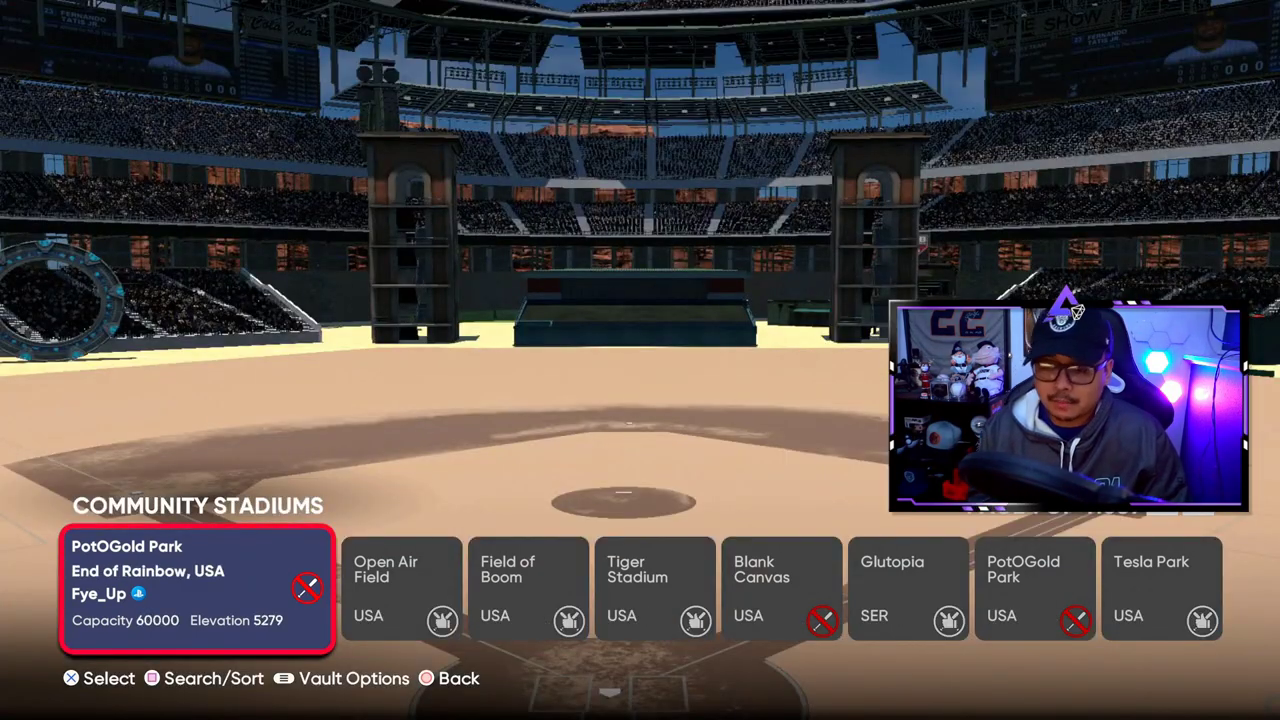
{"action": "key", "text": "s"}
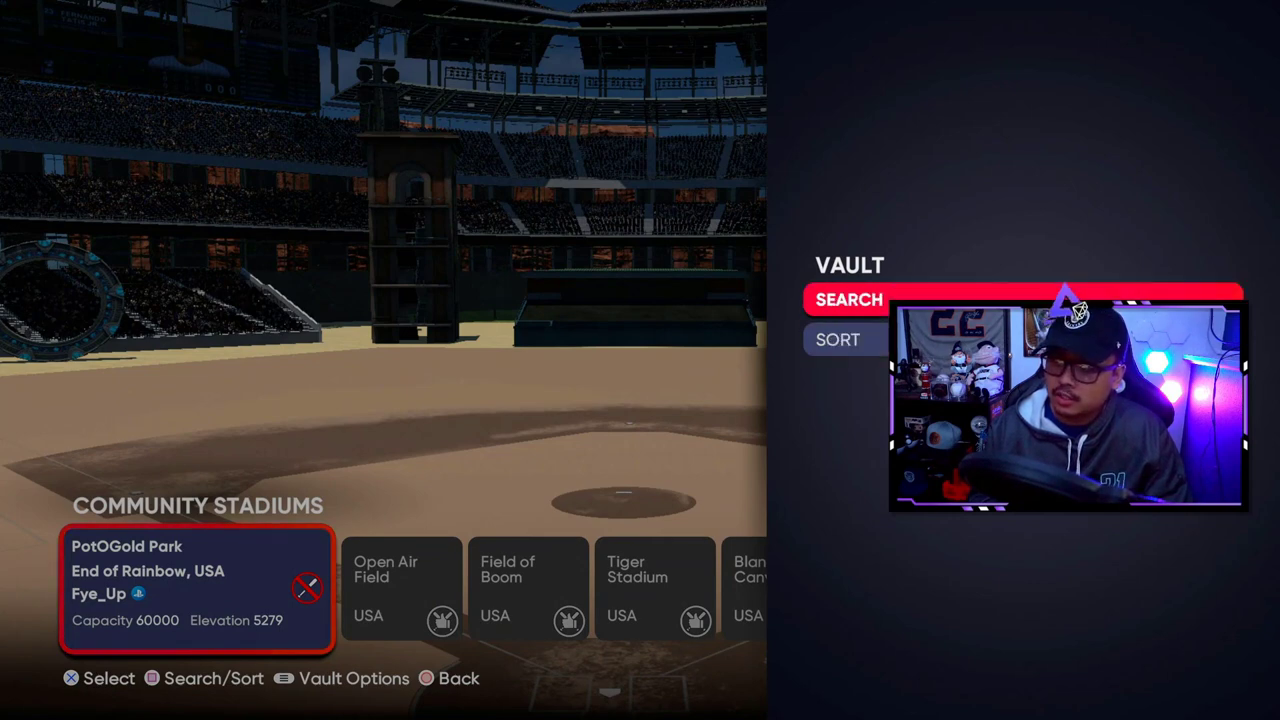
Set the Vault search to Competitive Safe stadiums by Online ID and enter the creator's online ID.
{"action": "key", "text": "Return"}
{"action": "key", "text": "Down"}
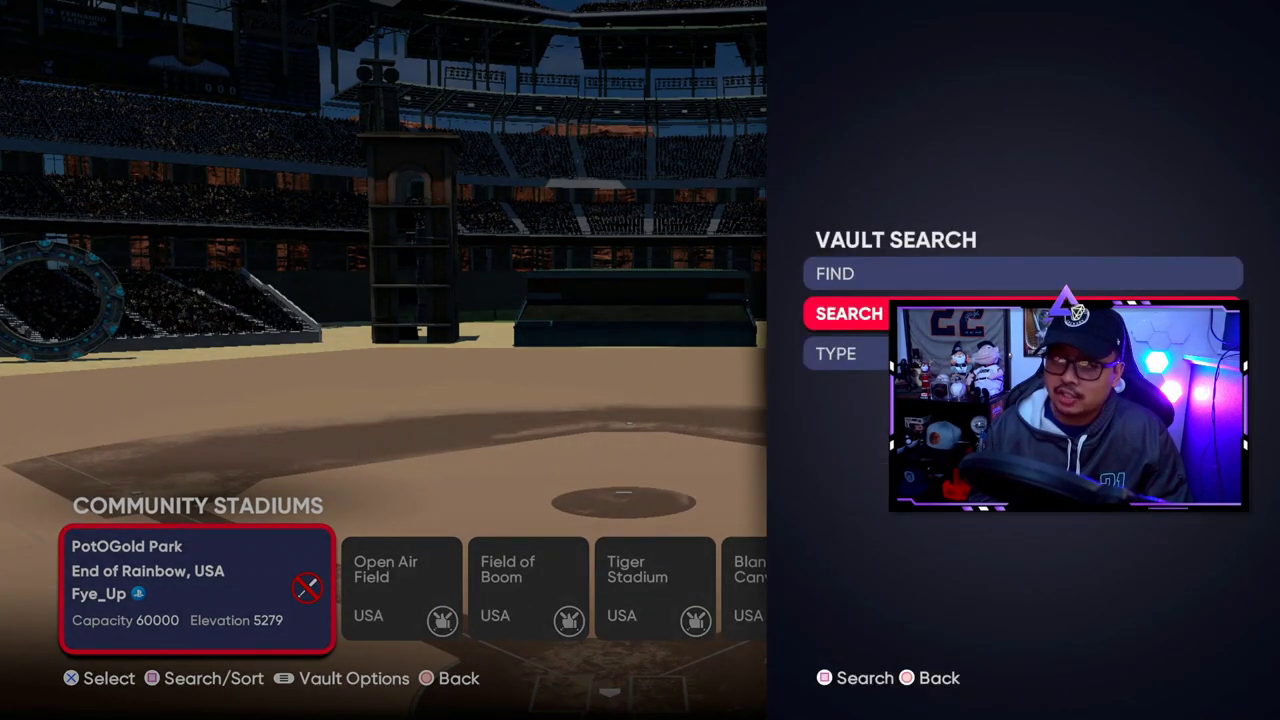
{"action": "key", "text": "Down"}
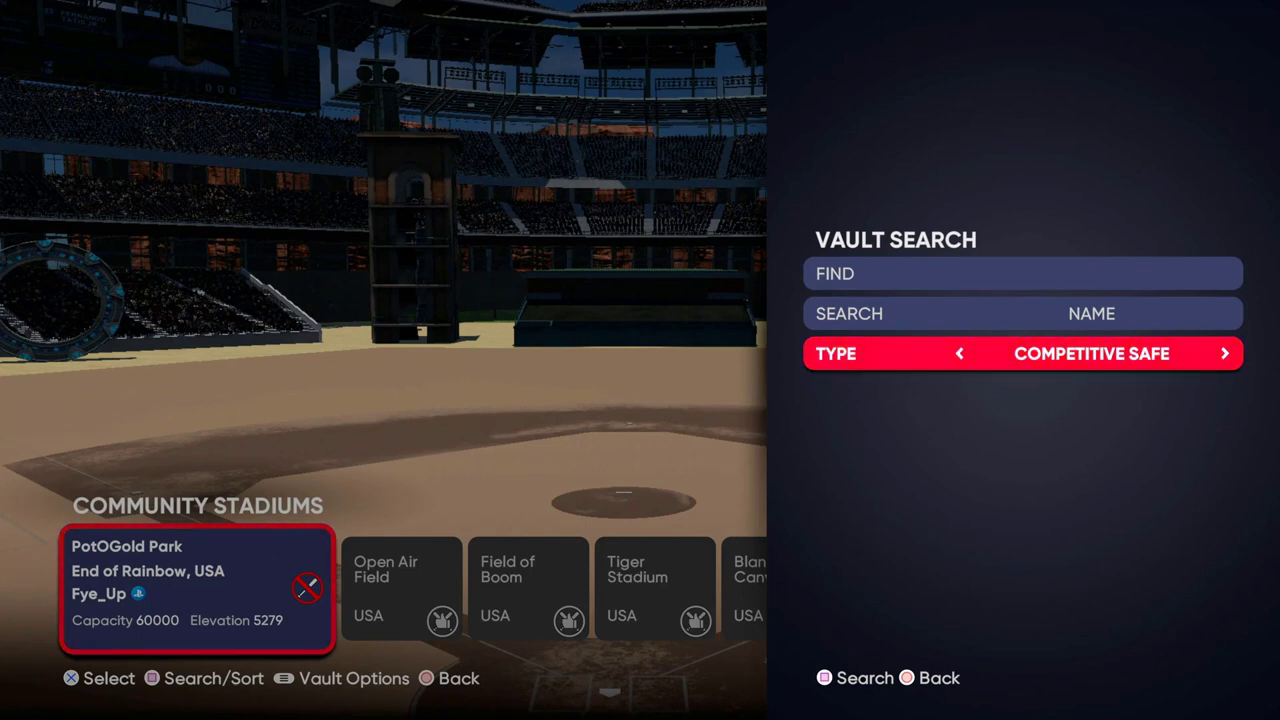
{"action": "key", "text": "Up"}
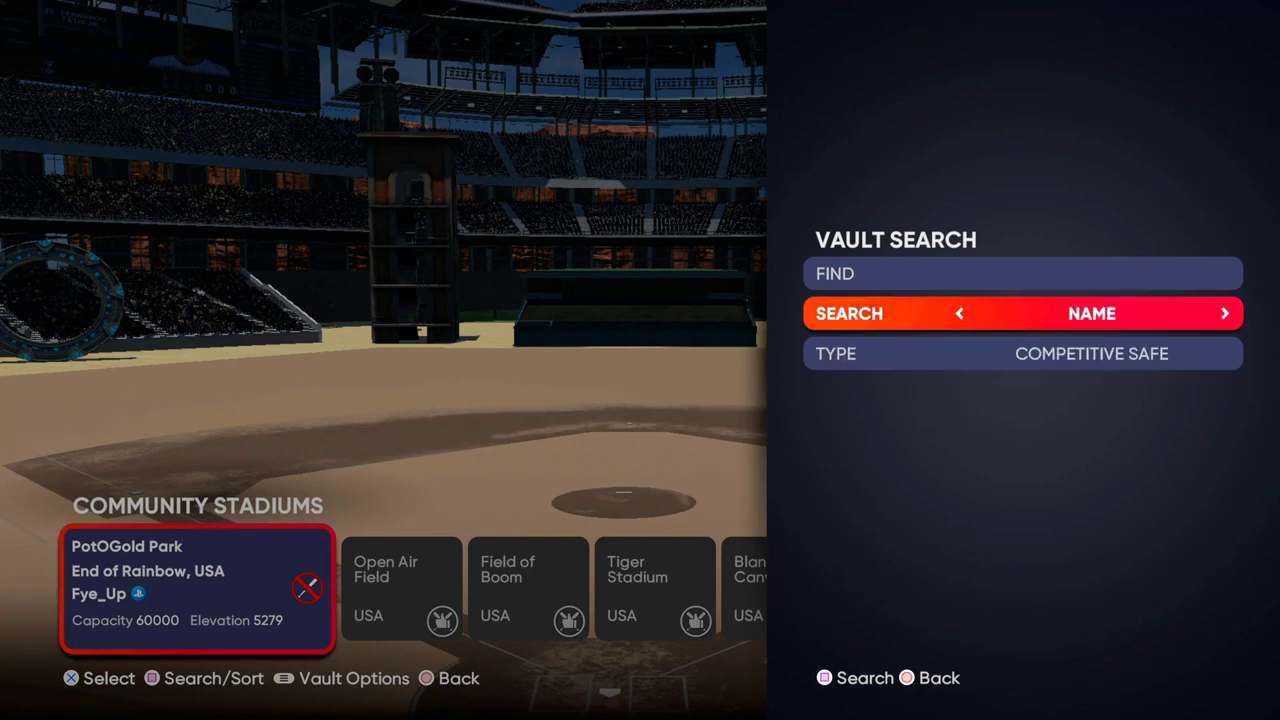
{"action": "key", "text": "Right"}
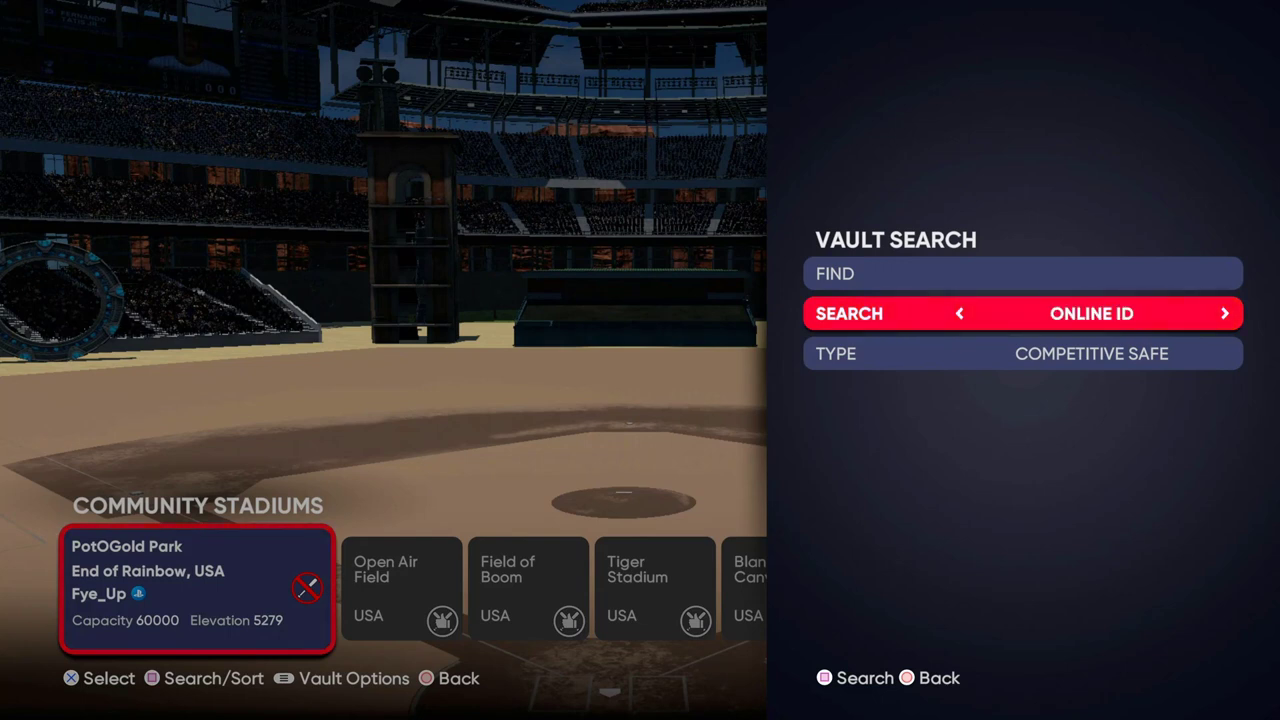
{"action": "key", "text": "Up"}
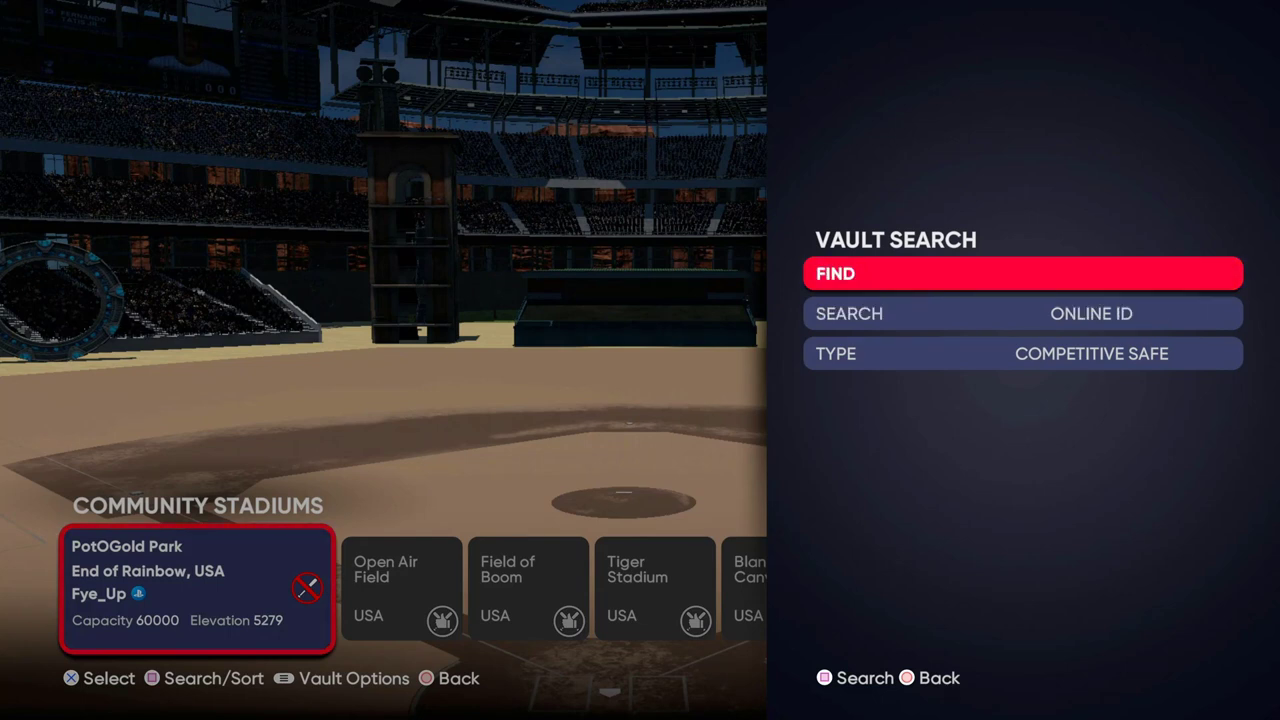
{"action": "key", "text": "Return"}
{"action": "type", "text": "A"}
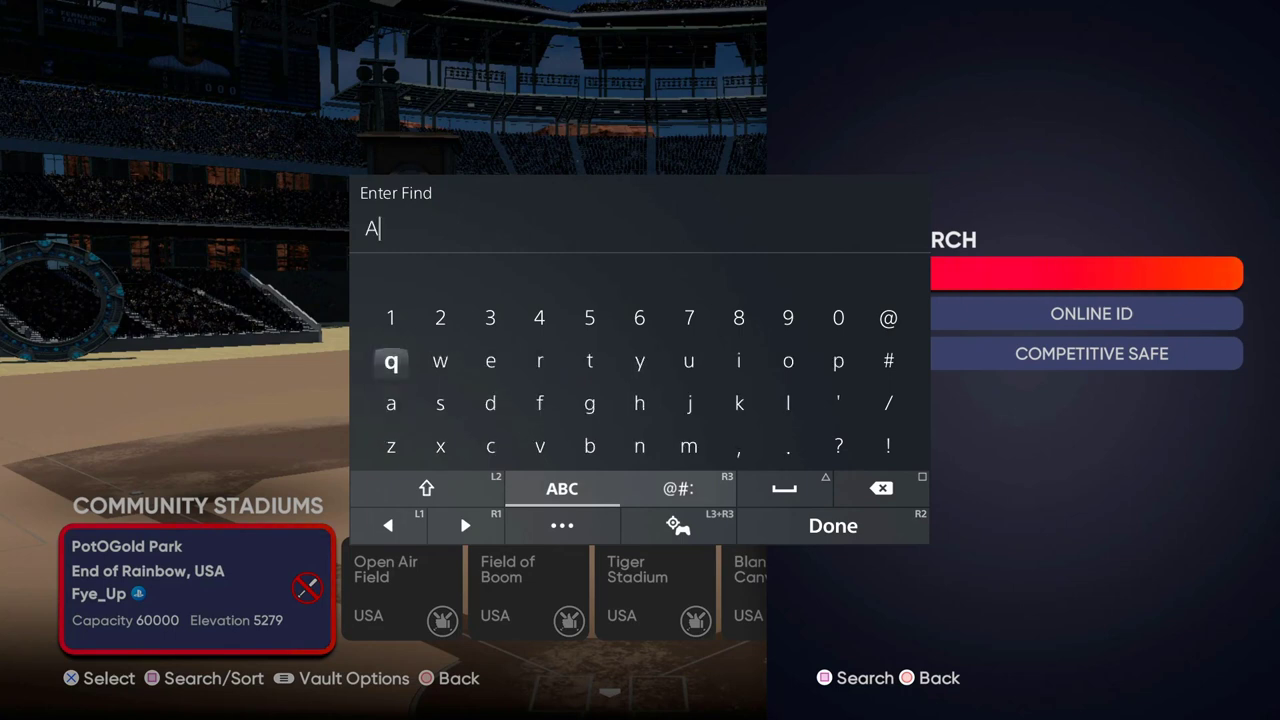
{"action": "key", "text": "Right"}
{"action": "key", "text": "Right"}
{"action": "key", "text": "Right"}
{"action": "key", "text": "Right"}
{"action": "type", "text": "O"}
{"action": "key", "text": "Return"}
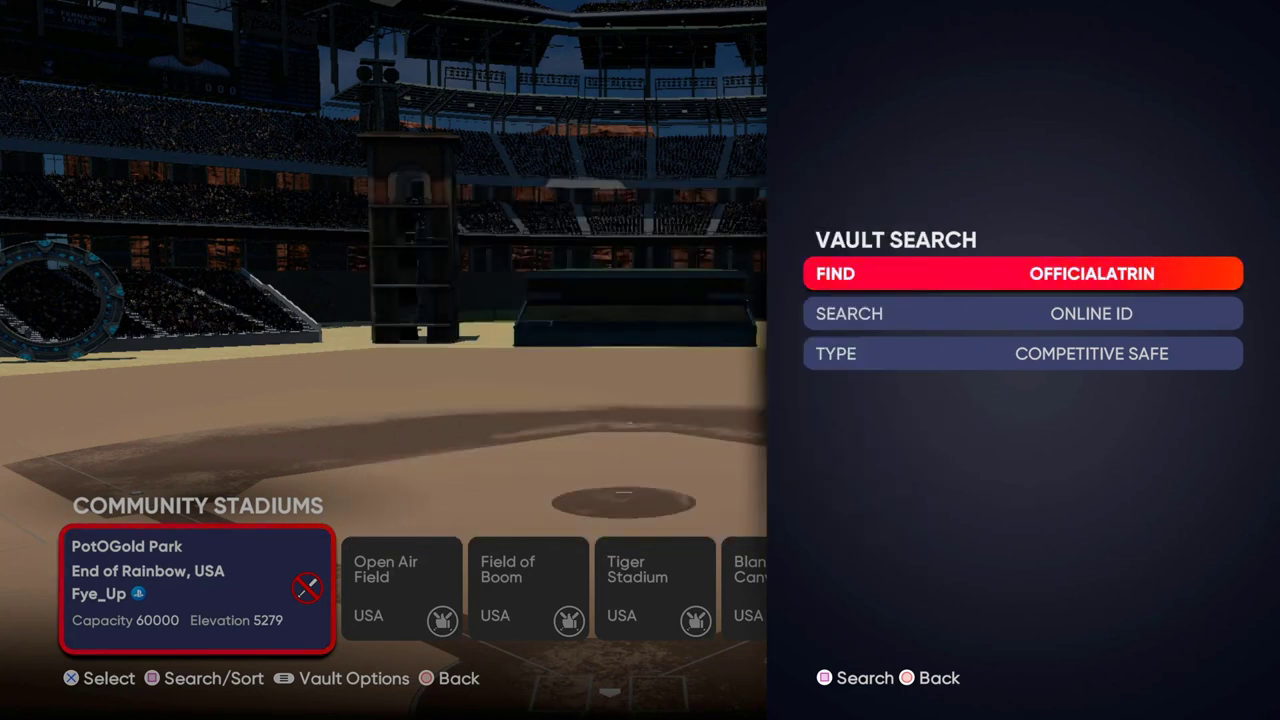
Run the Vault search, select Matt Wilson Park from the results and download it.
{"action": "key", "text": "Return"}
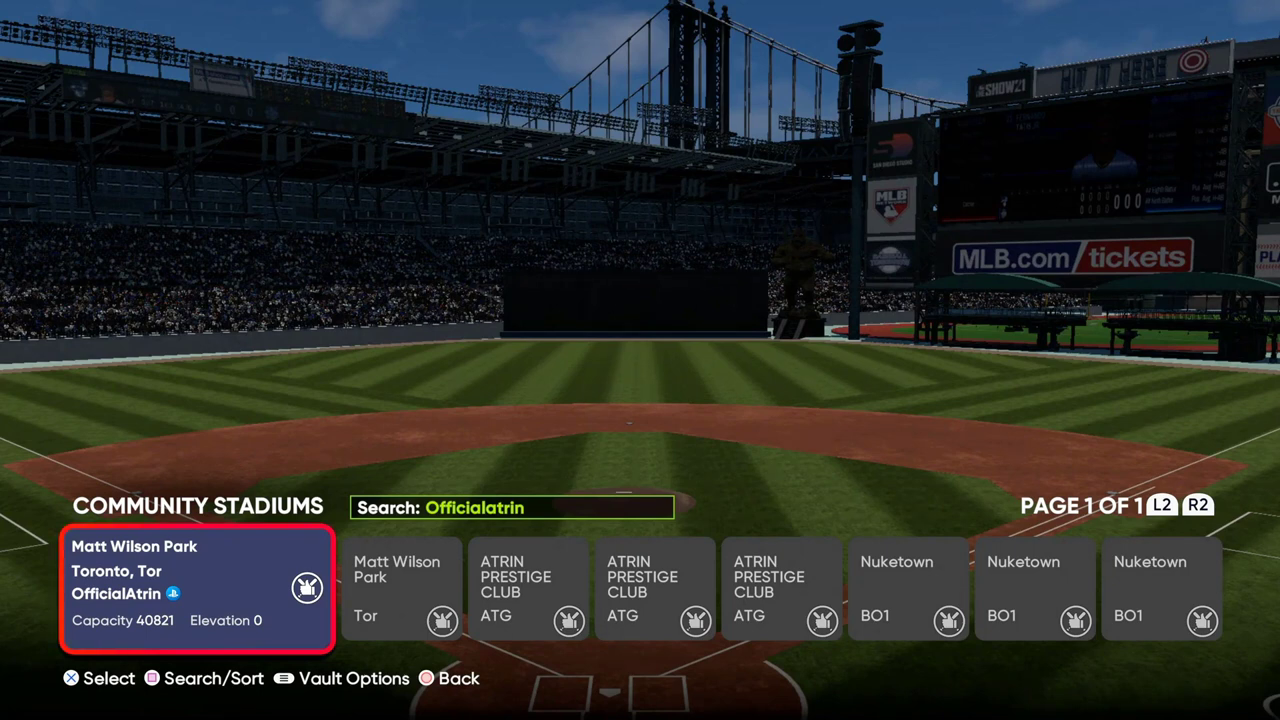
{"action": "key", "text": "Tab"}
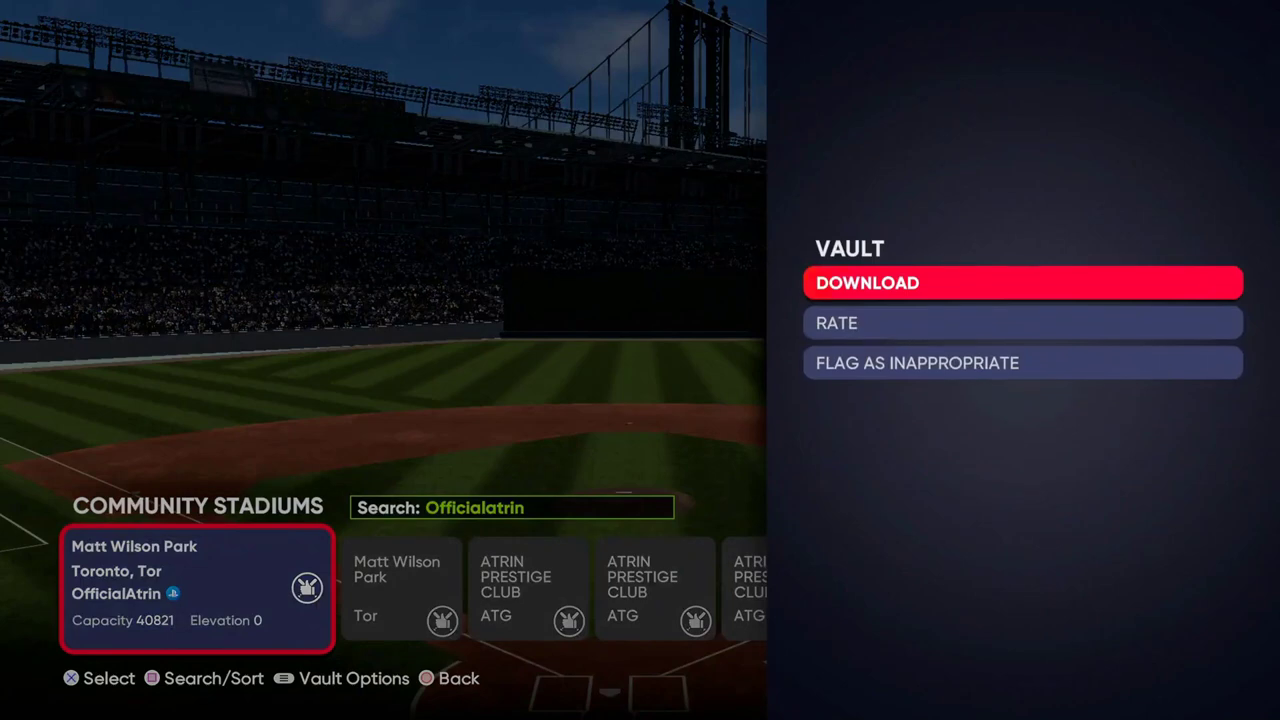
{"action": "key", "text": "Return"}
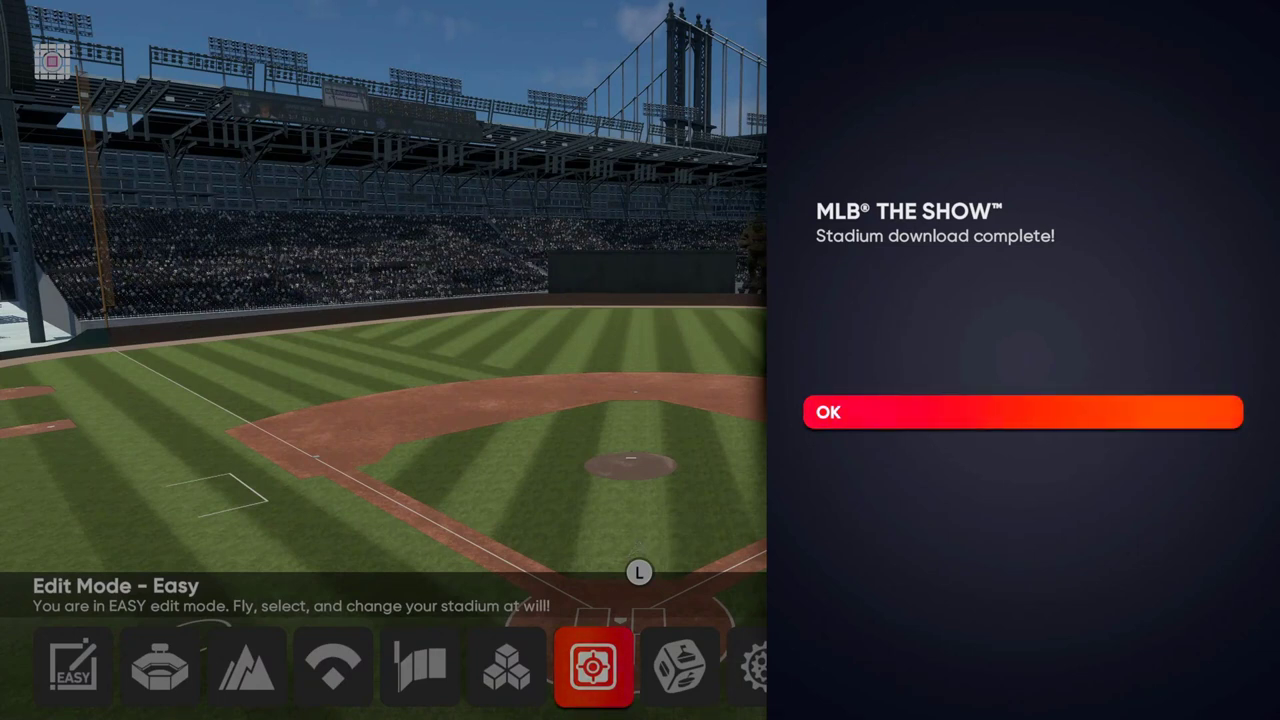
Dismiss the download notice and save the downloaded stadium into the Matt Wilson Park slot.
{"action": "key", "text": "Return"}
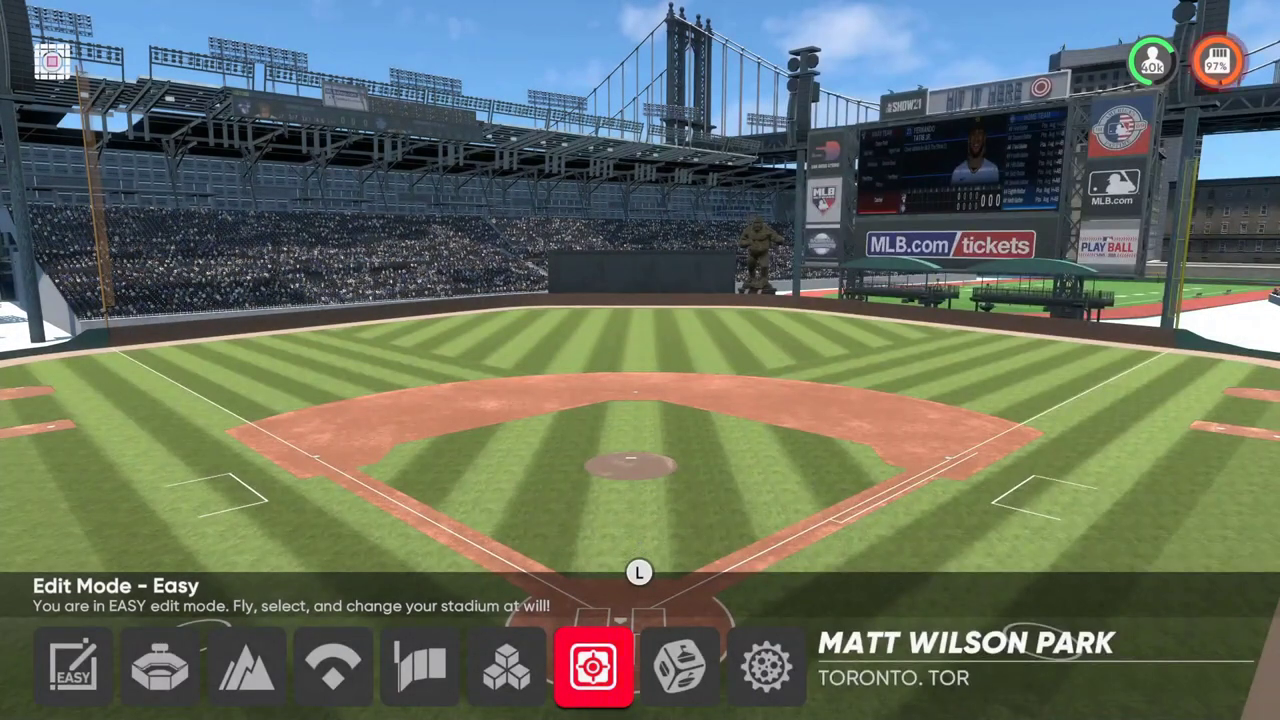
{"action": "key", "text": "Right"}
{"action": "key", "text": "Left"}
{"action": "key", "text": "Right"}
{"action": "key", "text": "Right"}
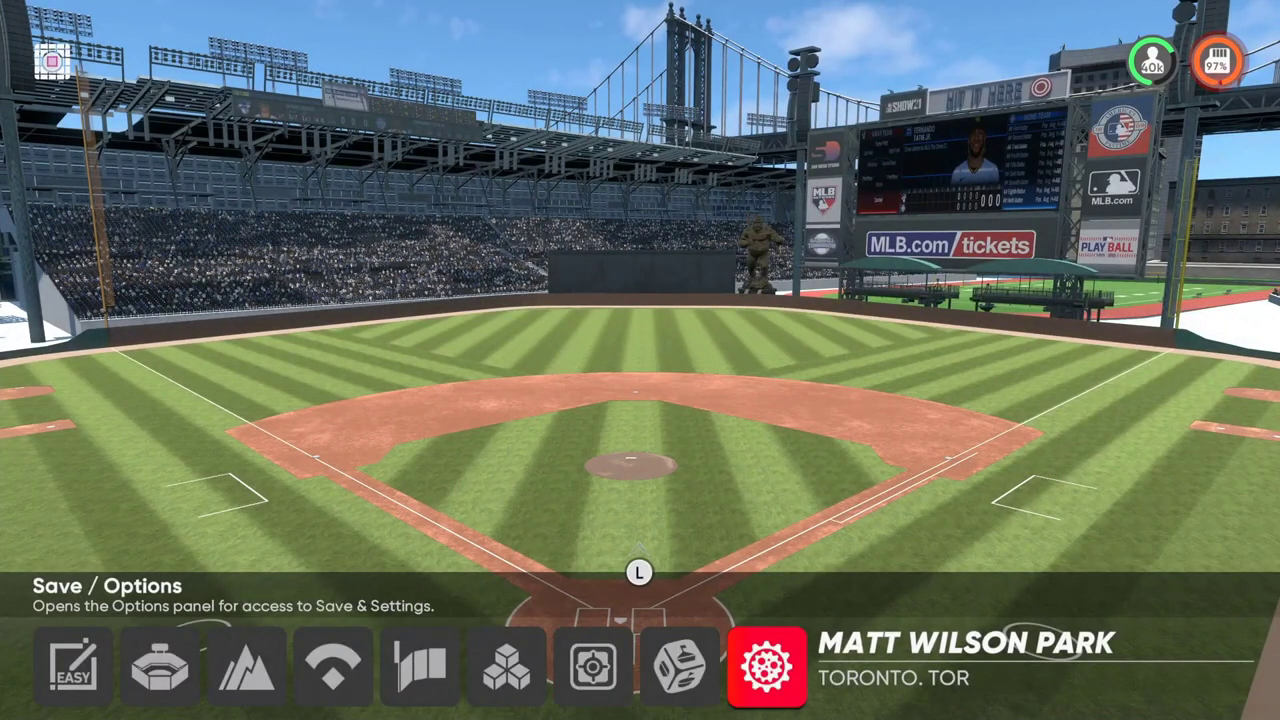
{"action": "key", "text": "Return"}
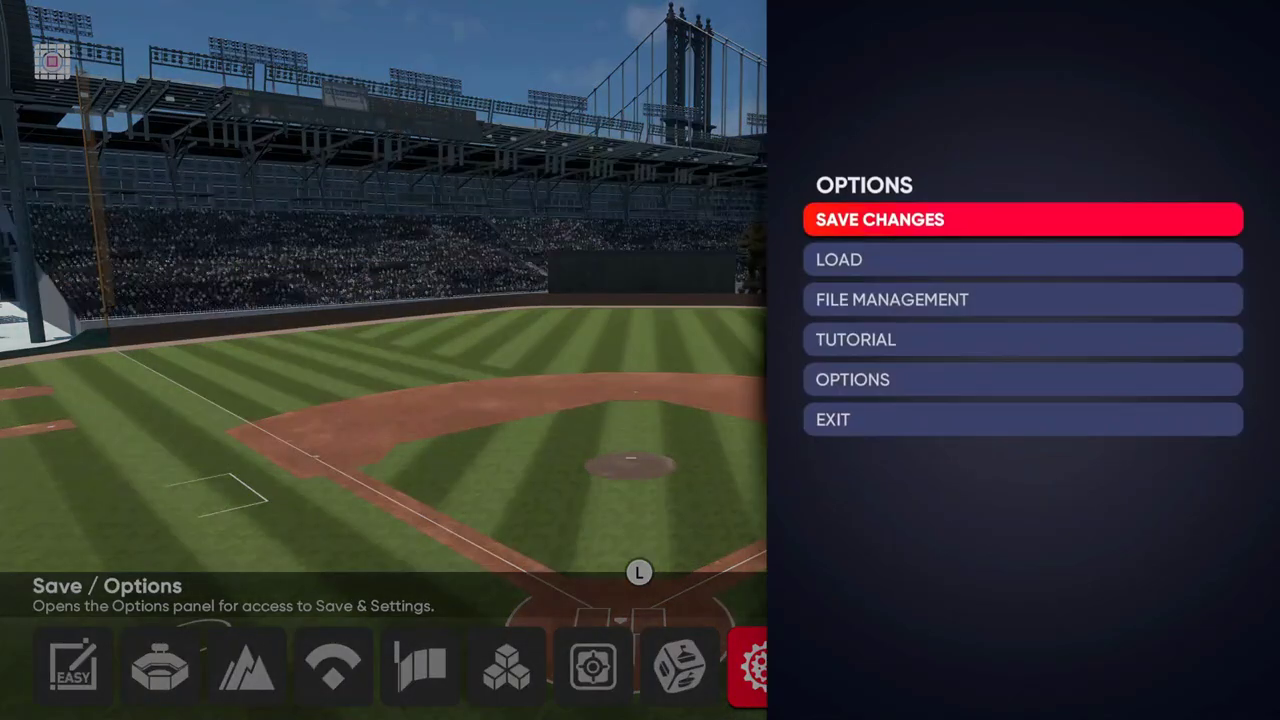
{"action": "key", "text": "Escape"}
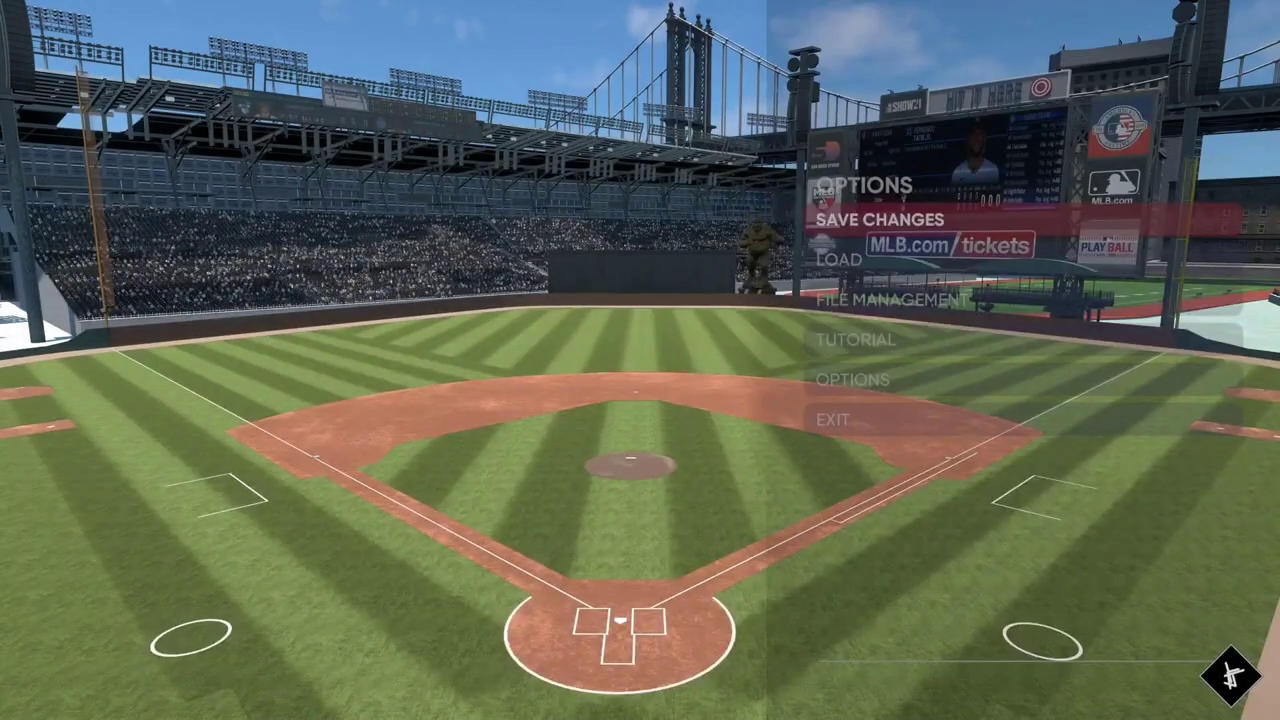
{"action": "key", "text": "Return"}
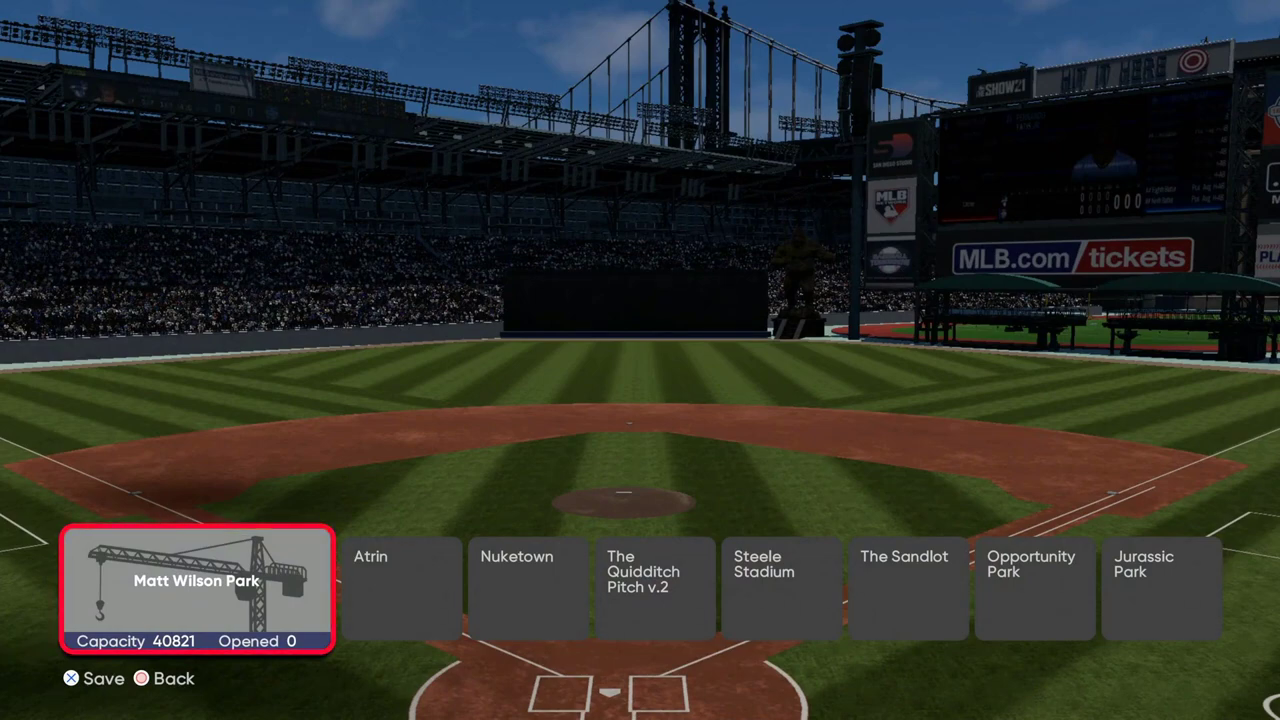
{"action": "key", "text": "Right"}
{"action": "key", "text": "Left"}
{"action": "key", "text": "Escape"}
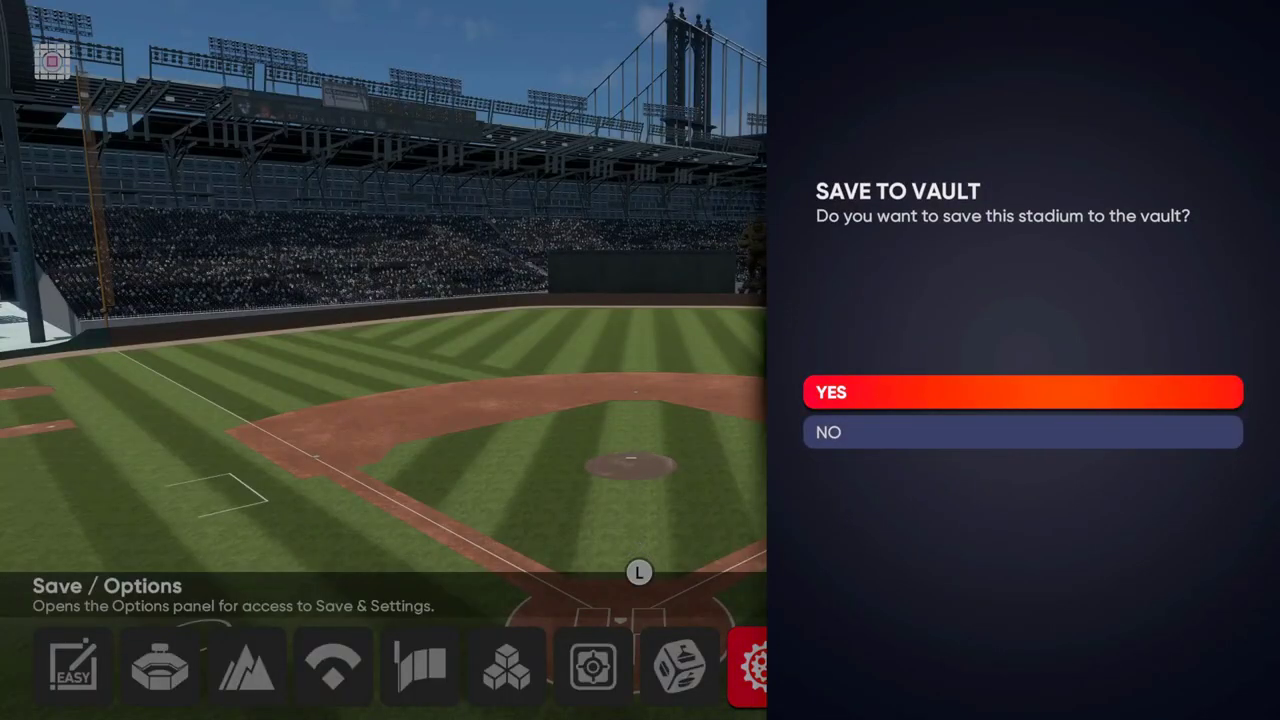
Upload Matt Wilson Park to the Vault and acknowledge the upload-complete message.
{"action": "key", "text": "Return"}
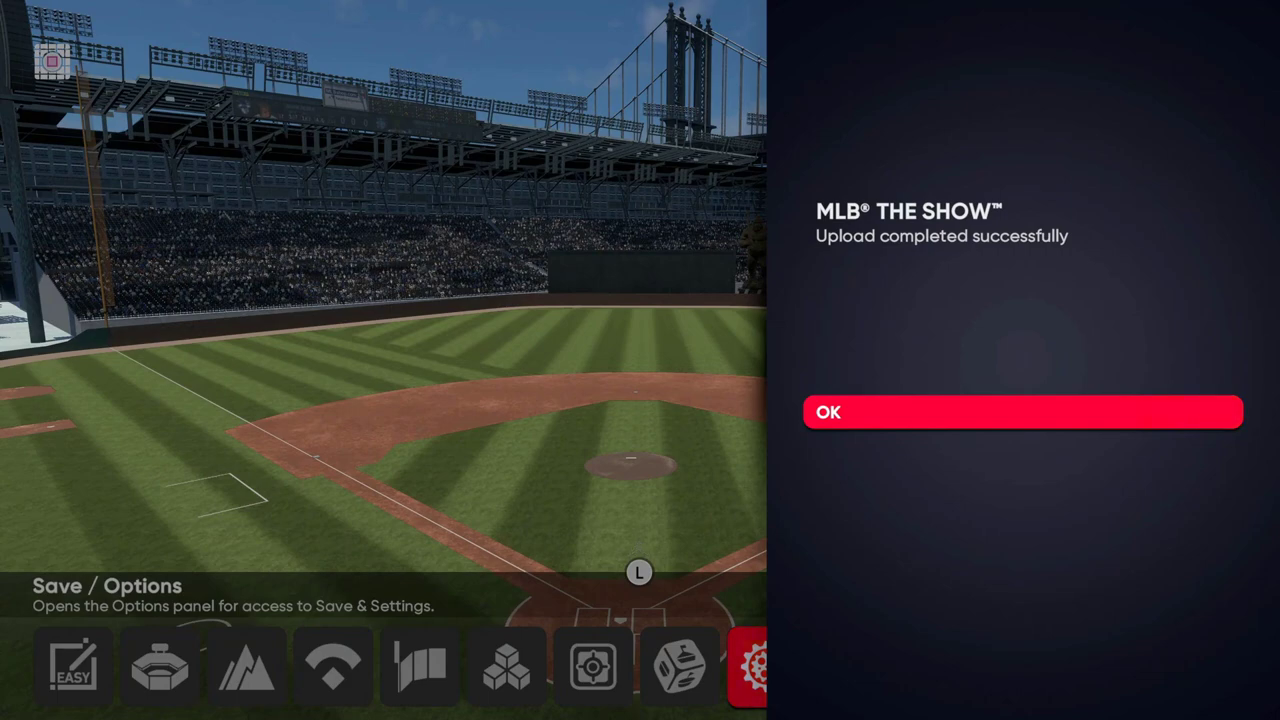
{"action": "key", "text": "Return"}
{"action": "key", "text": "Left"}
{"action": "key", "text": "Right"}
{"action": "key", "text": "Return"}
Exit the editor with Save and Exit, overwriting the Matt Wilson Park slot and declining another Vault upload.
{"action": "key", "text": "Down"}
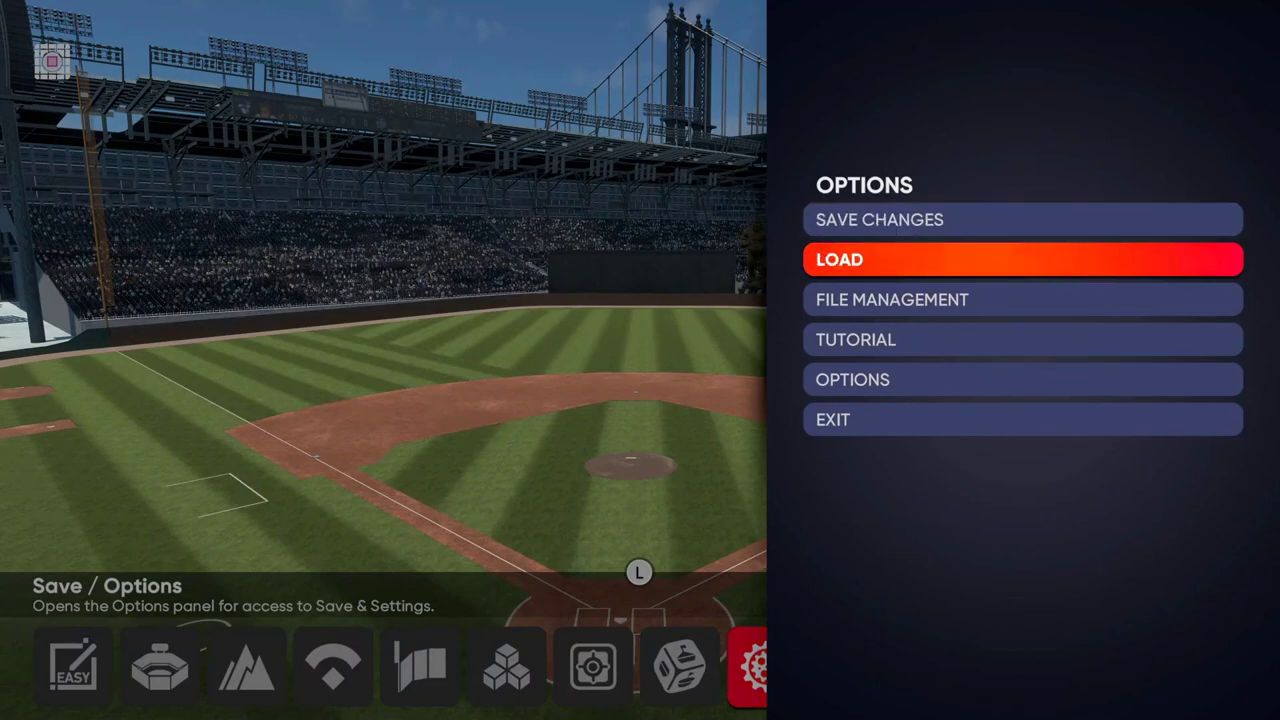
{"action": "key", "text": "Down"}
{"action": "key", "text": "Down"}
{"action": "key", "text": "Down"}
{"action": "key", "text": "Escape"}
{"action": "key", "text": "Escape"}
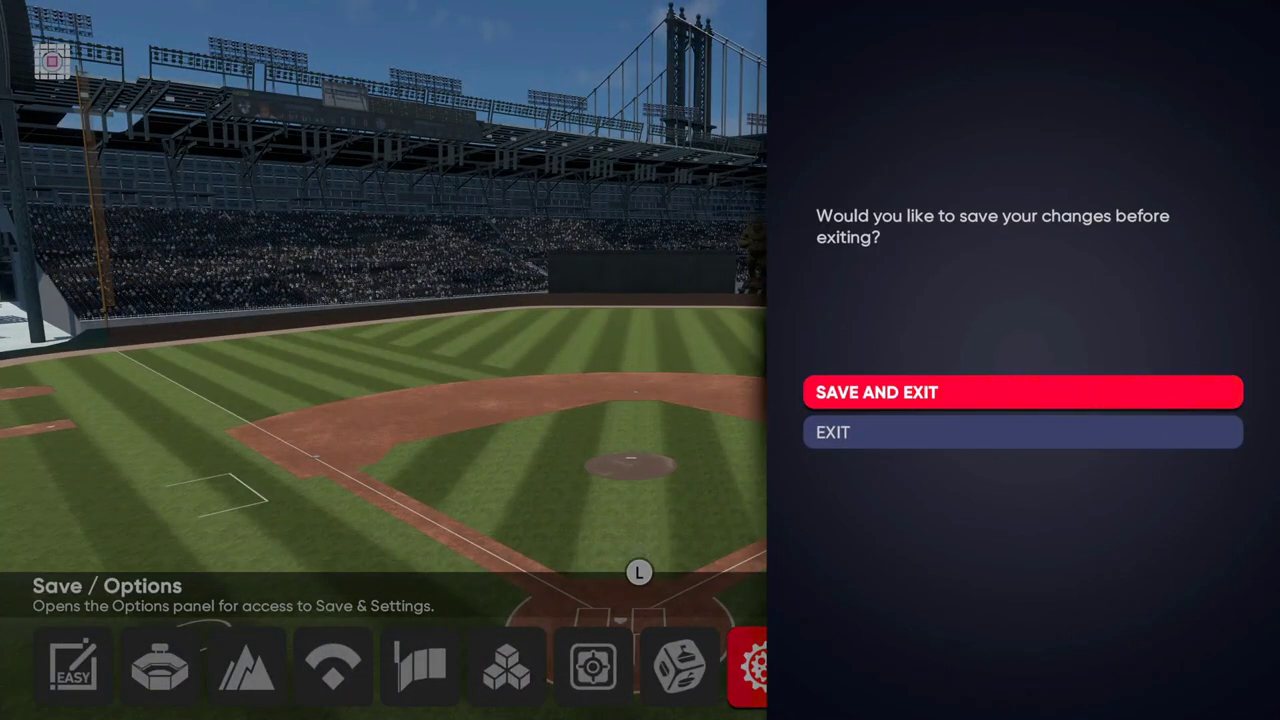
{"action": "key", "text": "Down"}
{"action": "key", "text": "Up"}
{"action": "key", "text": "Return"}
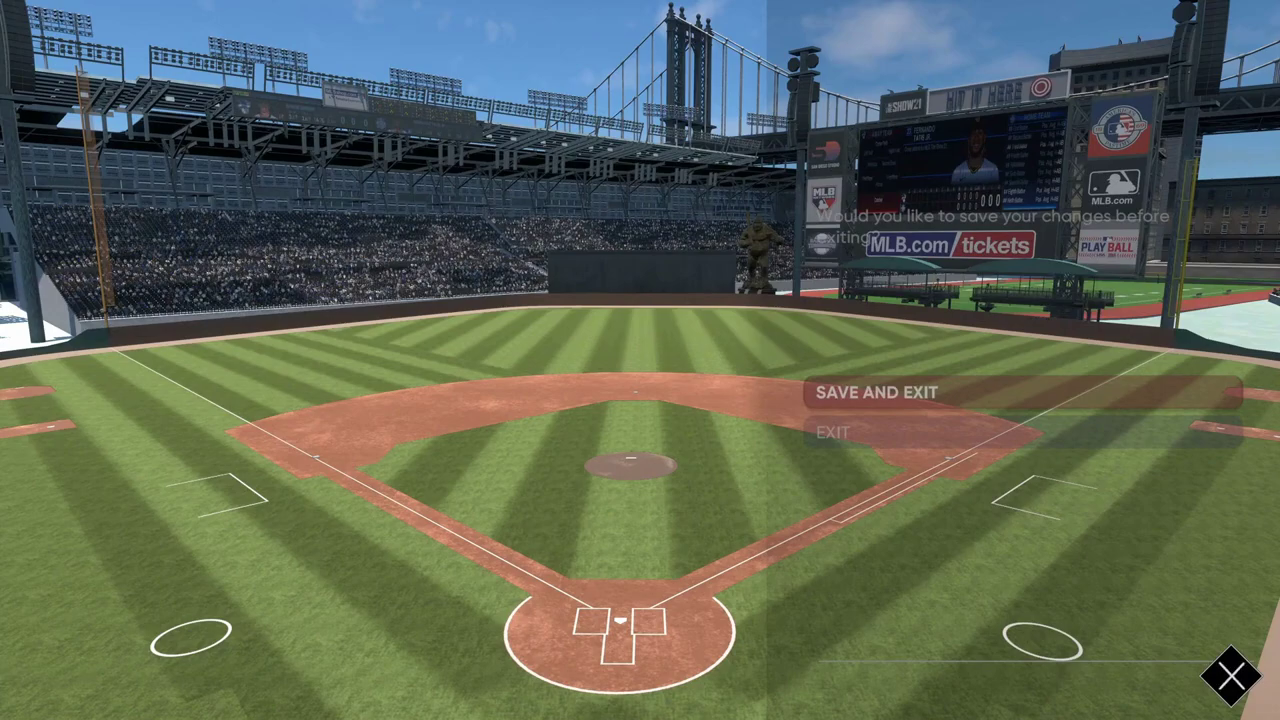
{"action": "key", "text": "Return"}
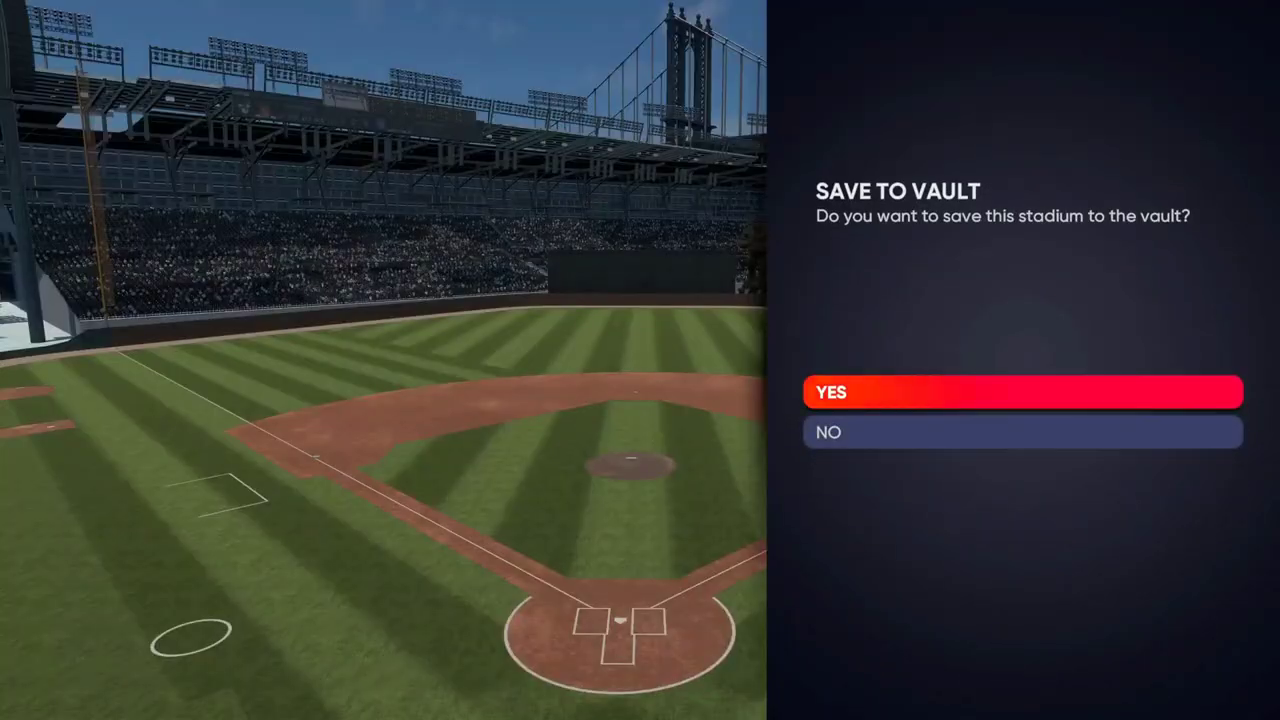
{"action": "key", "text": "Down"}
{"action": "key", "text": "Return"}
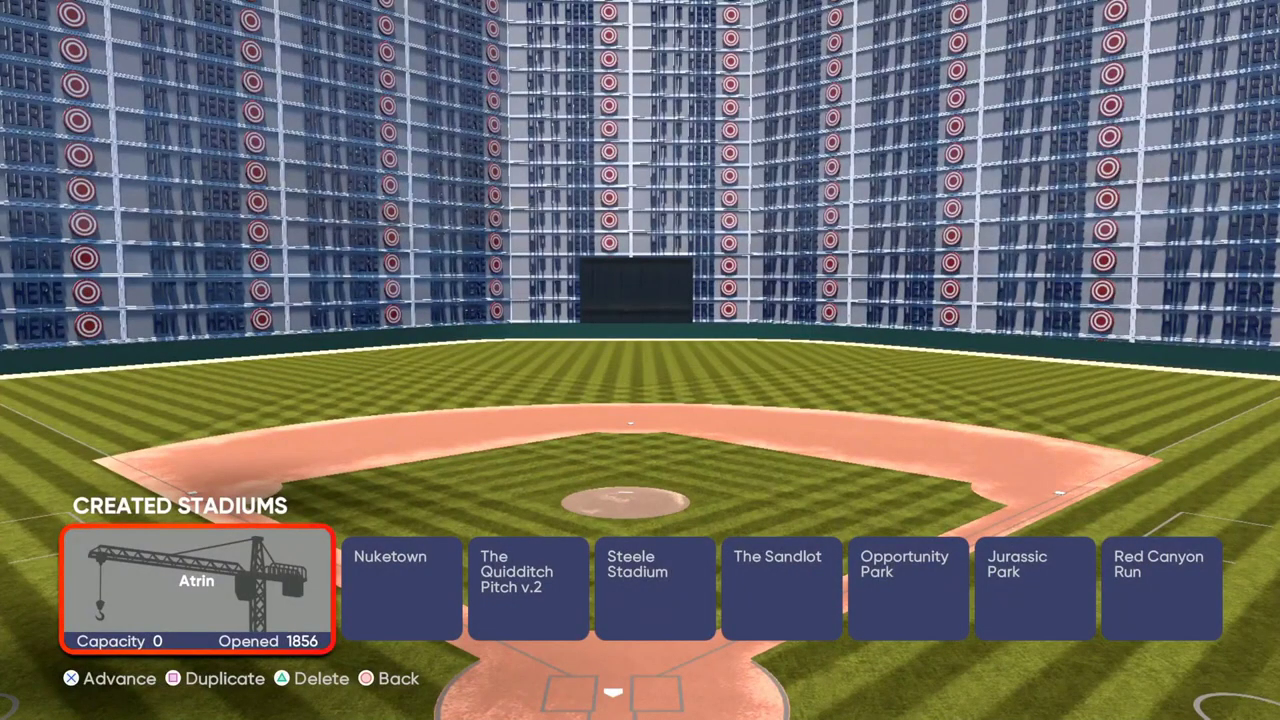
Go from the main menu into Diamond Dynasty's Play section and open Ranked Seasons.
{"action": "key", "text": "Return"}
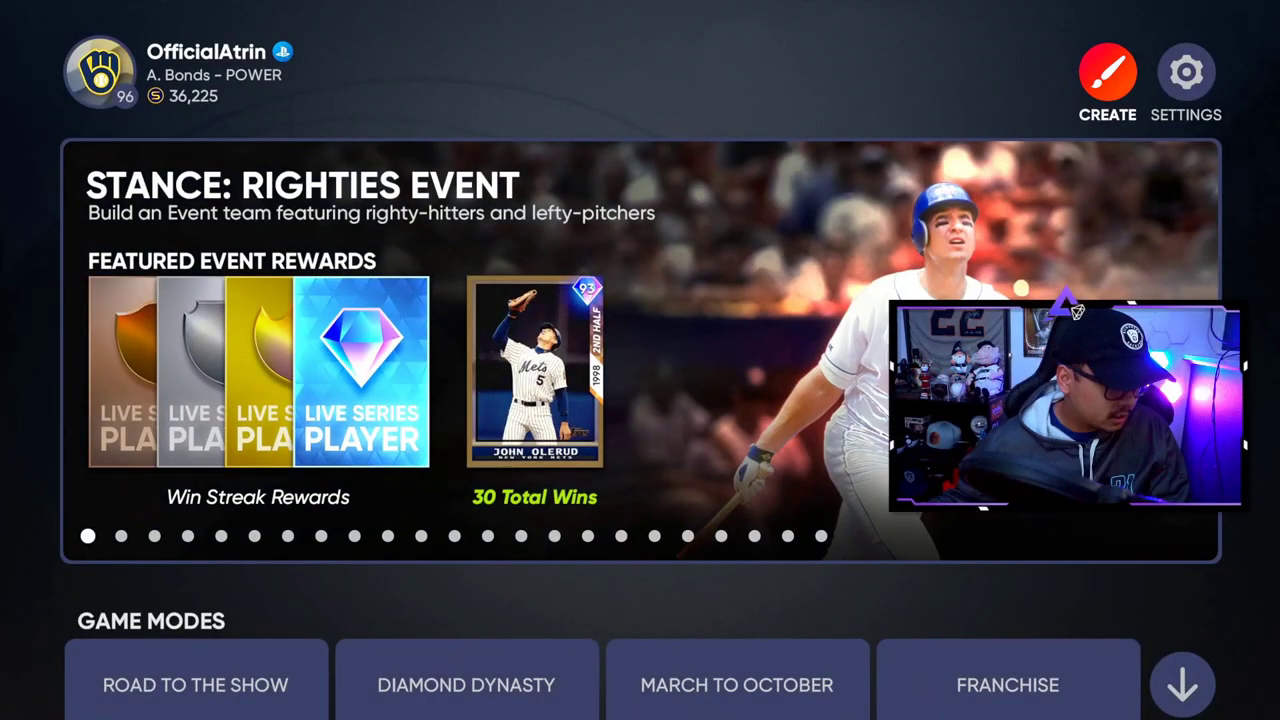
{"action": "key", "text": "Down"}
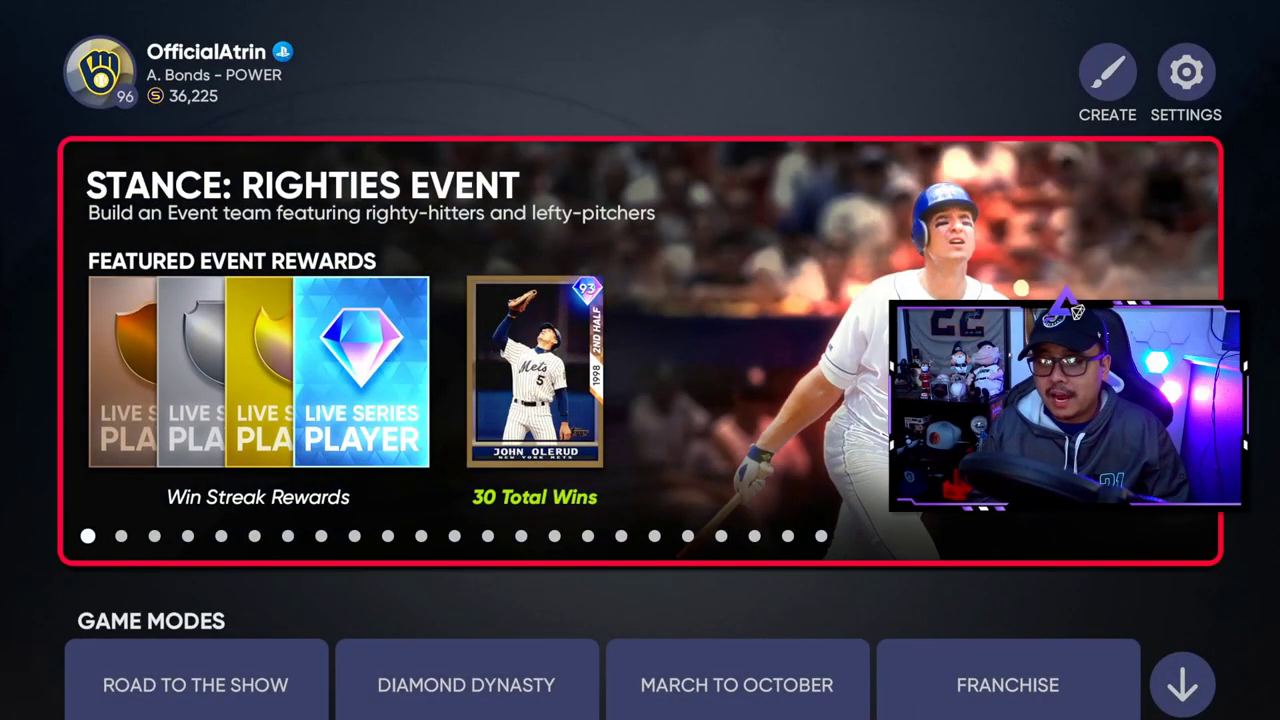
{"action": "key", "text": "Down"}
{"action": "key", "text": "Right"}
{"action": "key", "text": "Return"}
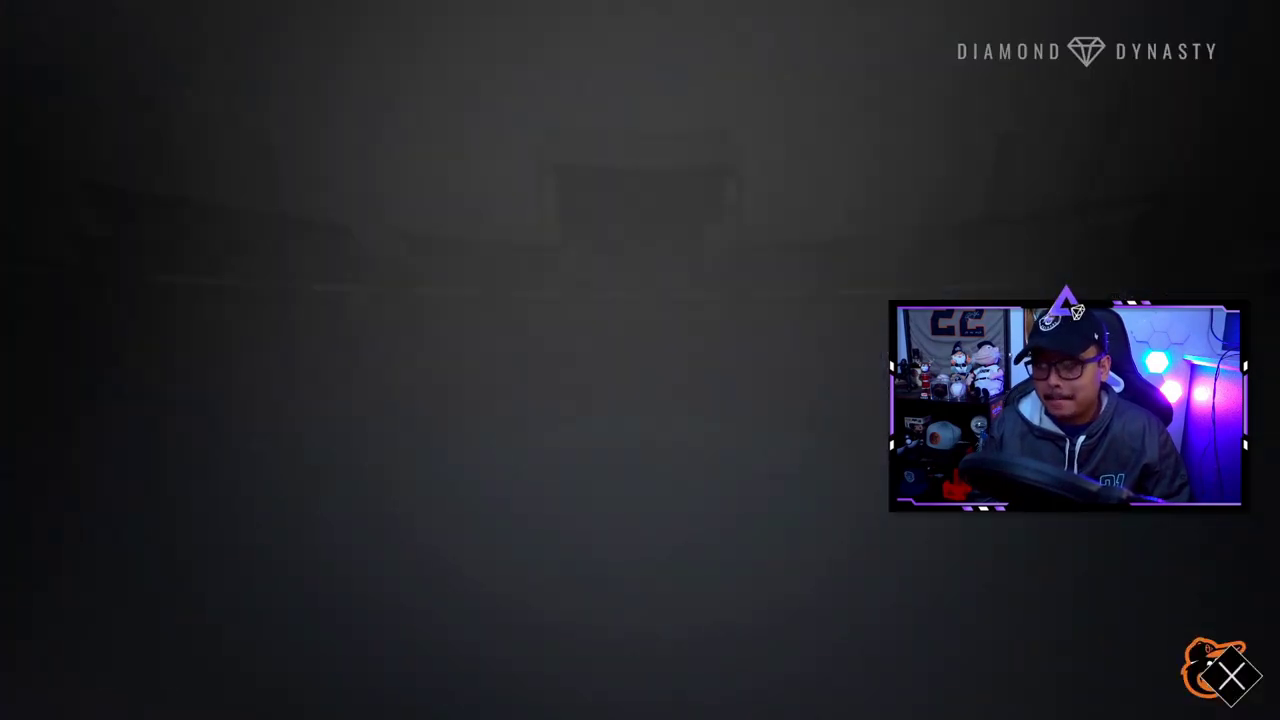
{"action": "key", "text": "Return"}
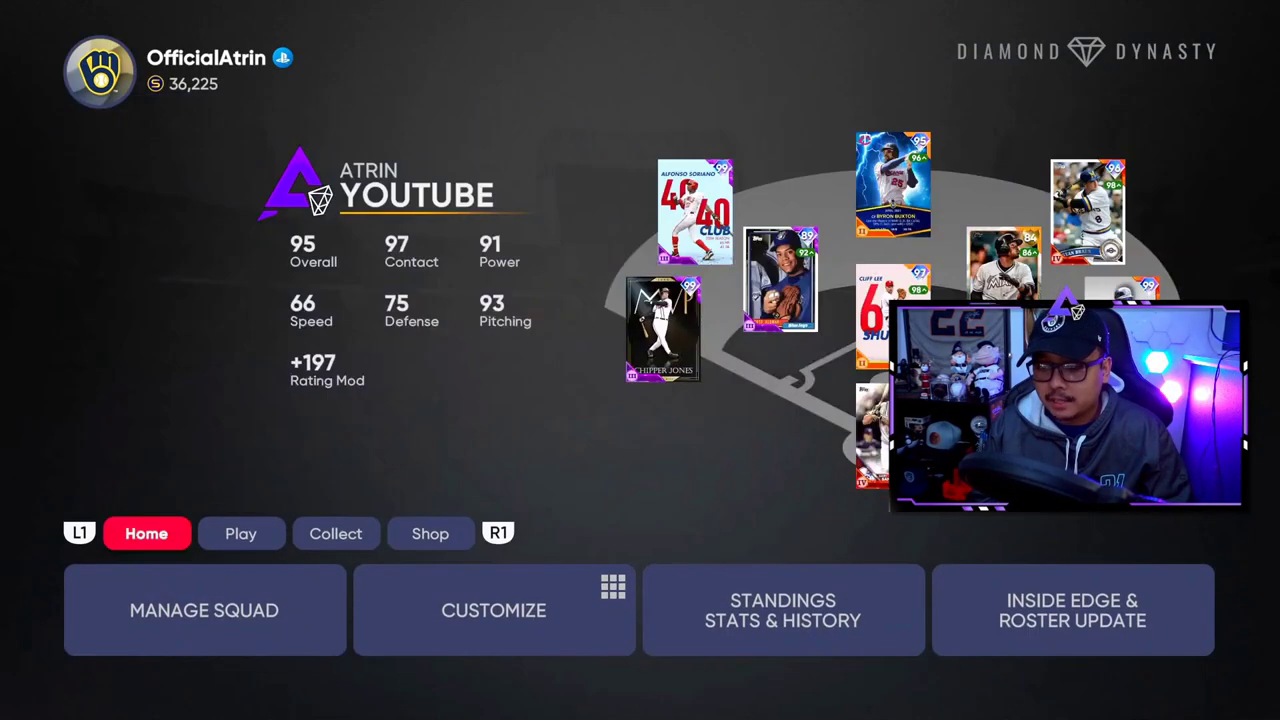
{"action": "key", "text": "Page_Down"}
{"action": "key", "text": "Down"}
{"action": "key", "text": "Right"}
{"action": "key", "text": "Right"}
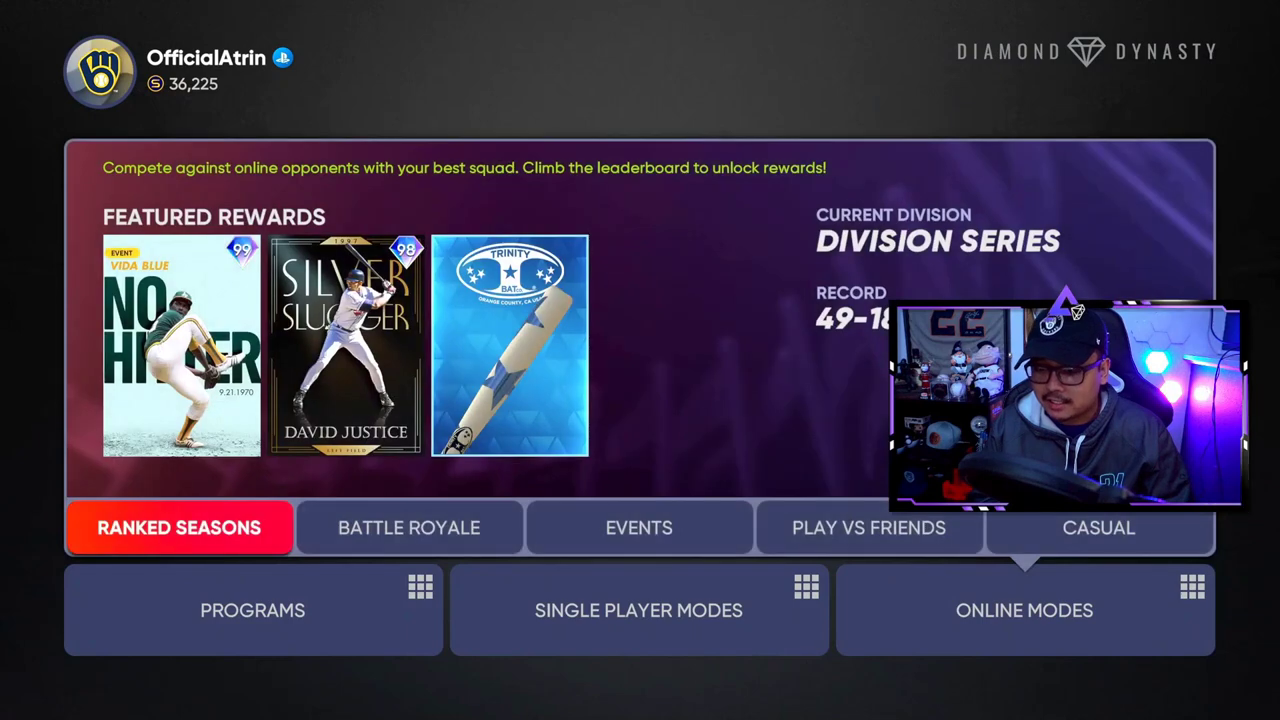
{"action": "key", "text": "Return"}
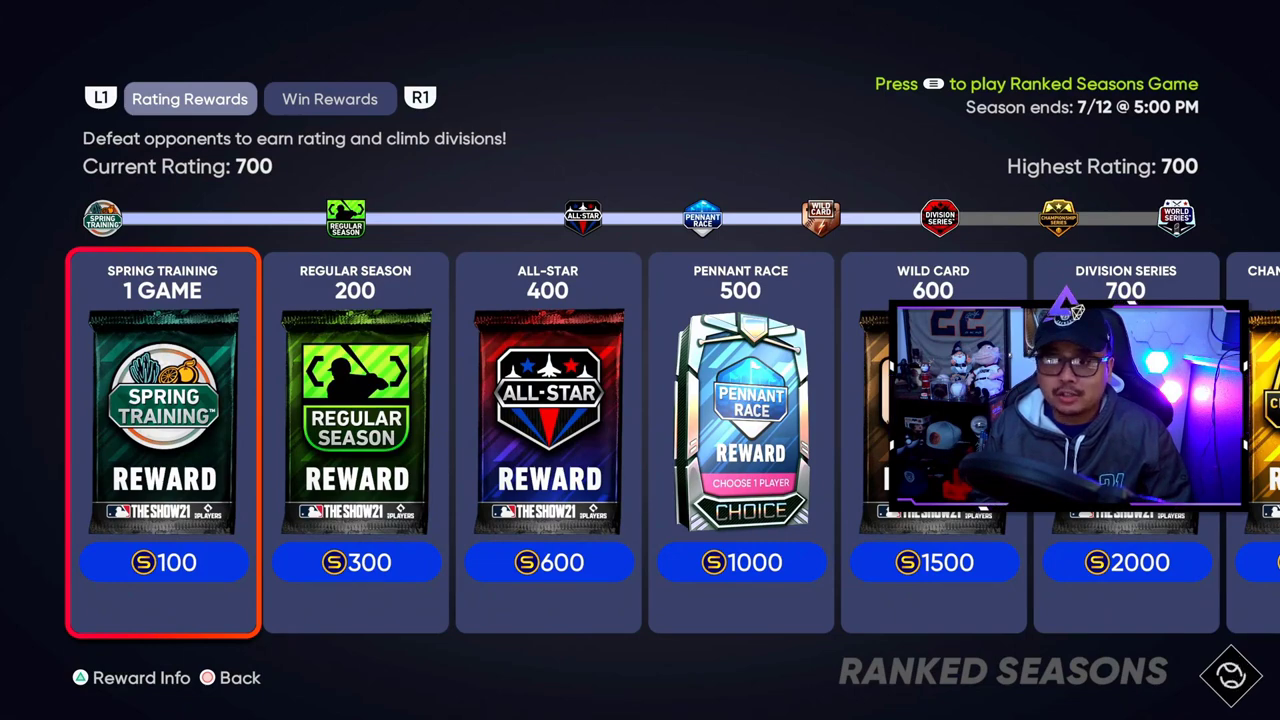
Start a Ranked Seasons game at Matt Wilson Park, then cancel the opponent search.
{"action": "key", "text": "Return"}
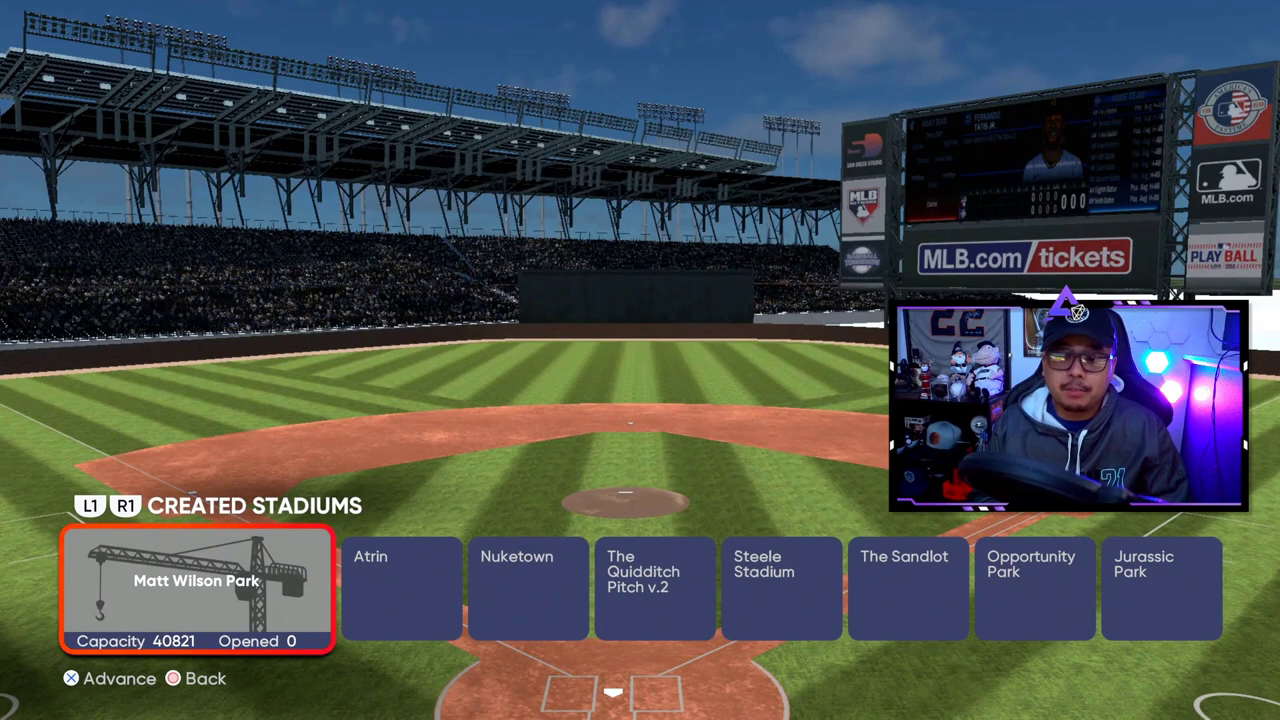
{"action": "key", "text": "Return"}
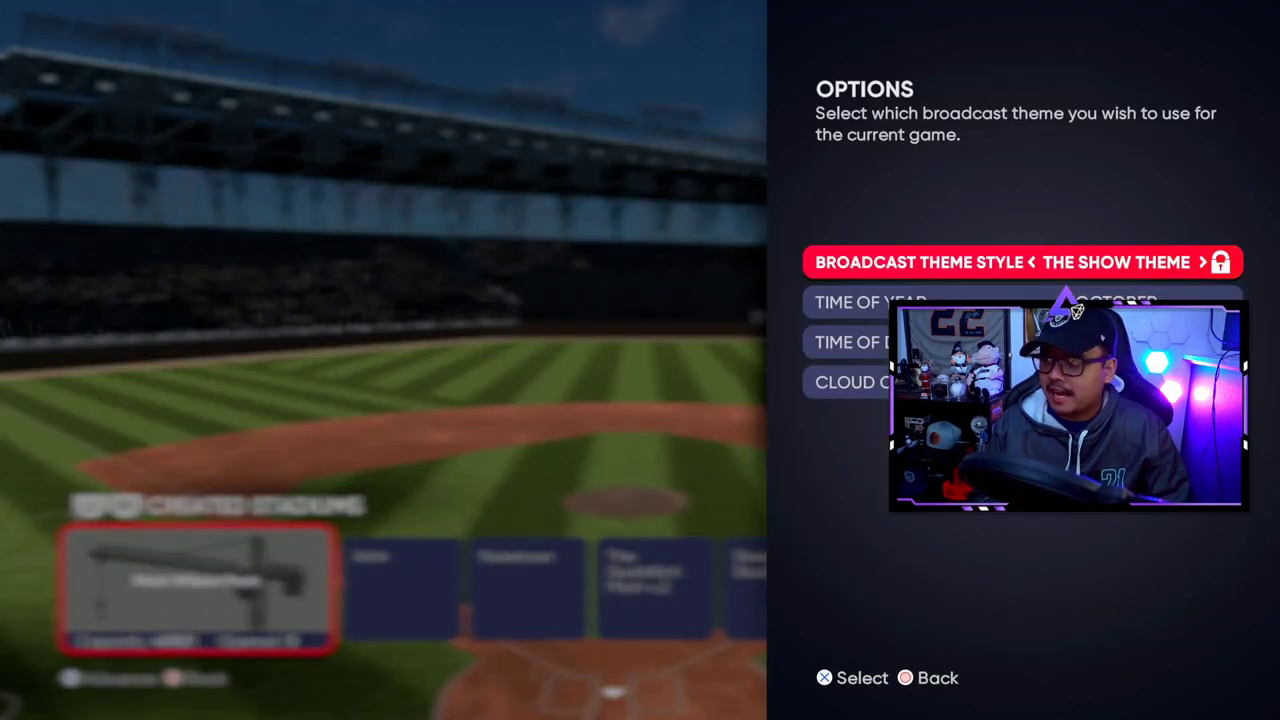
{"action": "key", "text": "Return"}
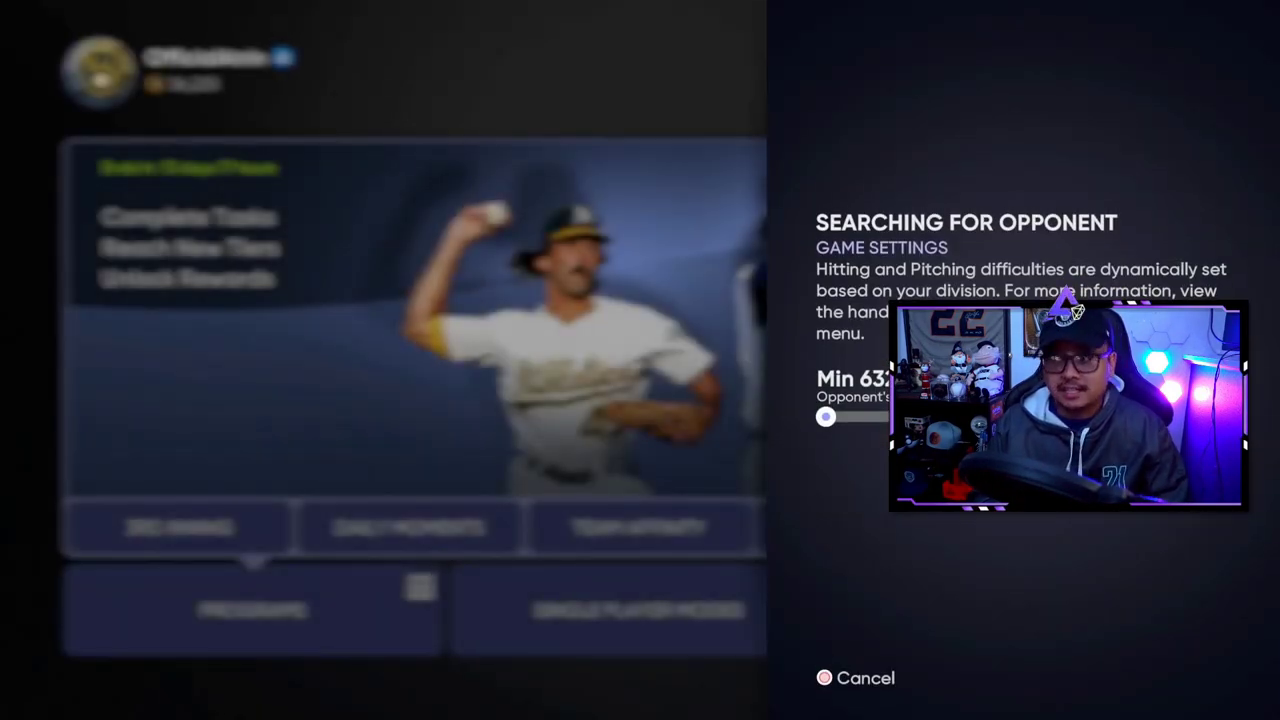
{"action": "key", "text": "Escape"}
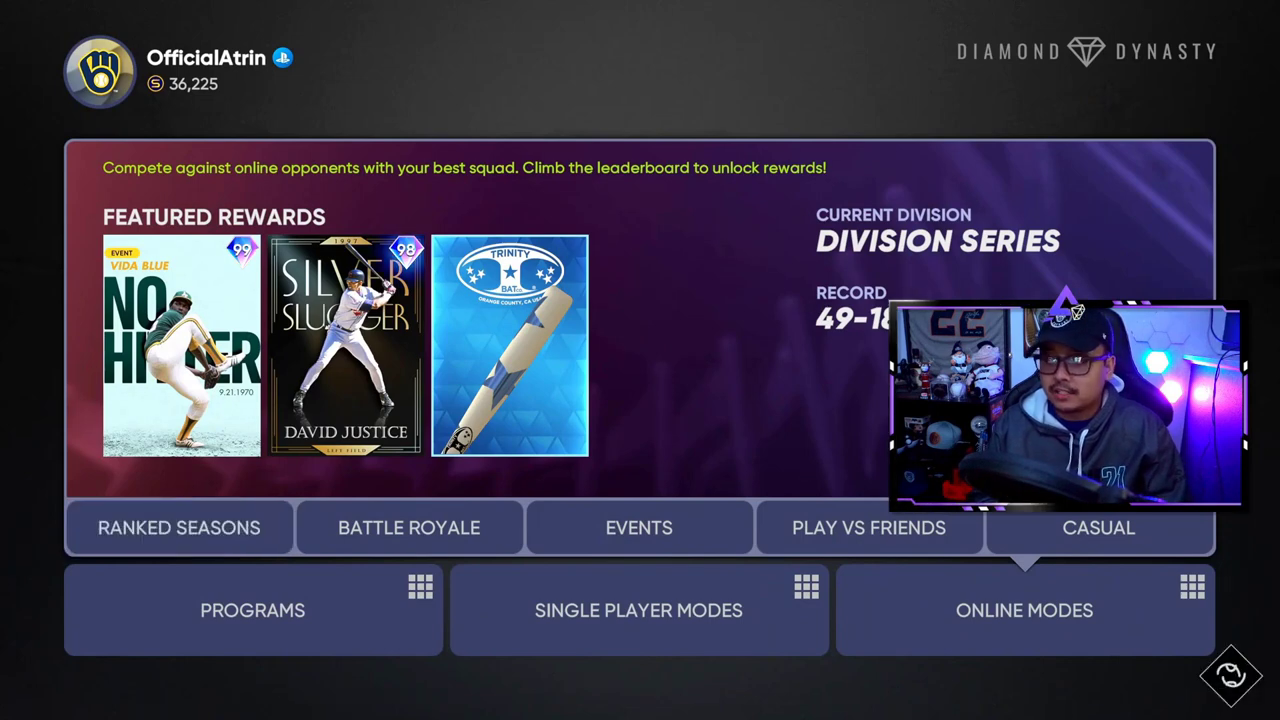
Try the Tech Center created stadium for a new ranked game and dismiss its Invalid Stadium warning.
{"action": "key", "text": "Return"}
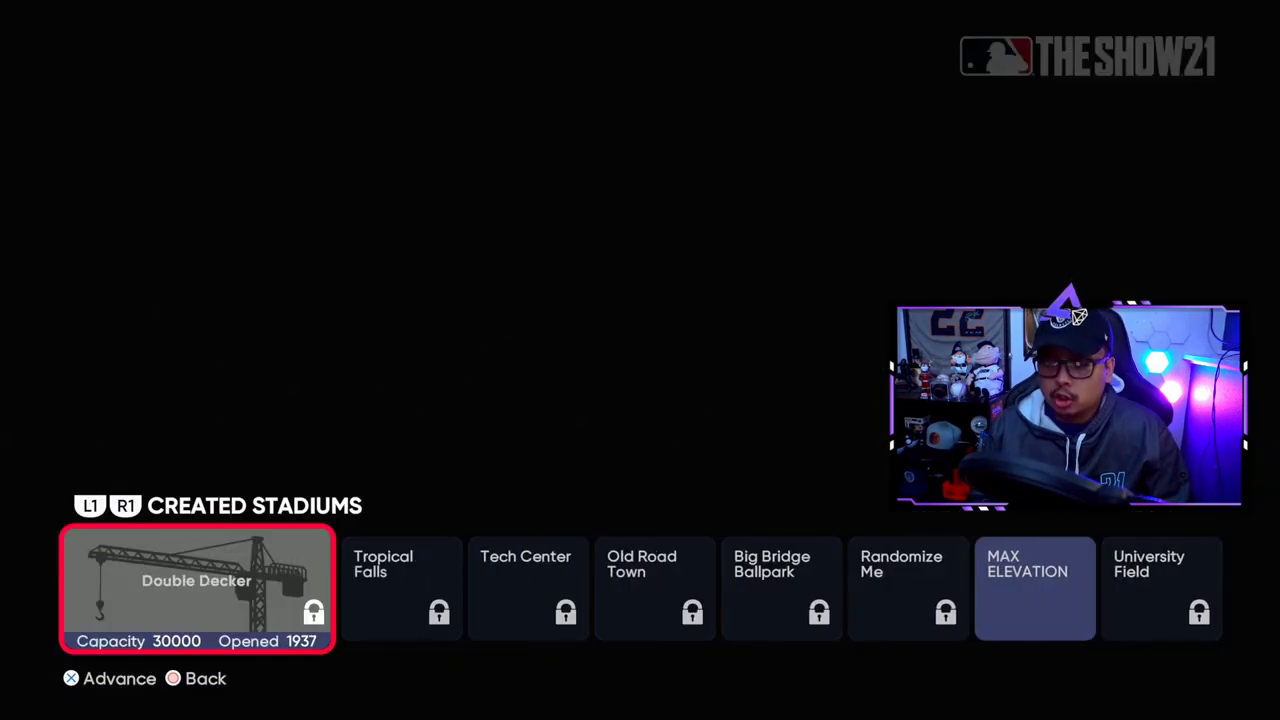
{"action": "key", "text": "Right"}
{"action": "key", "text": "Right"}
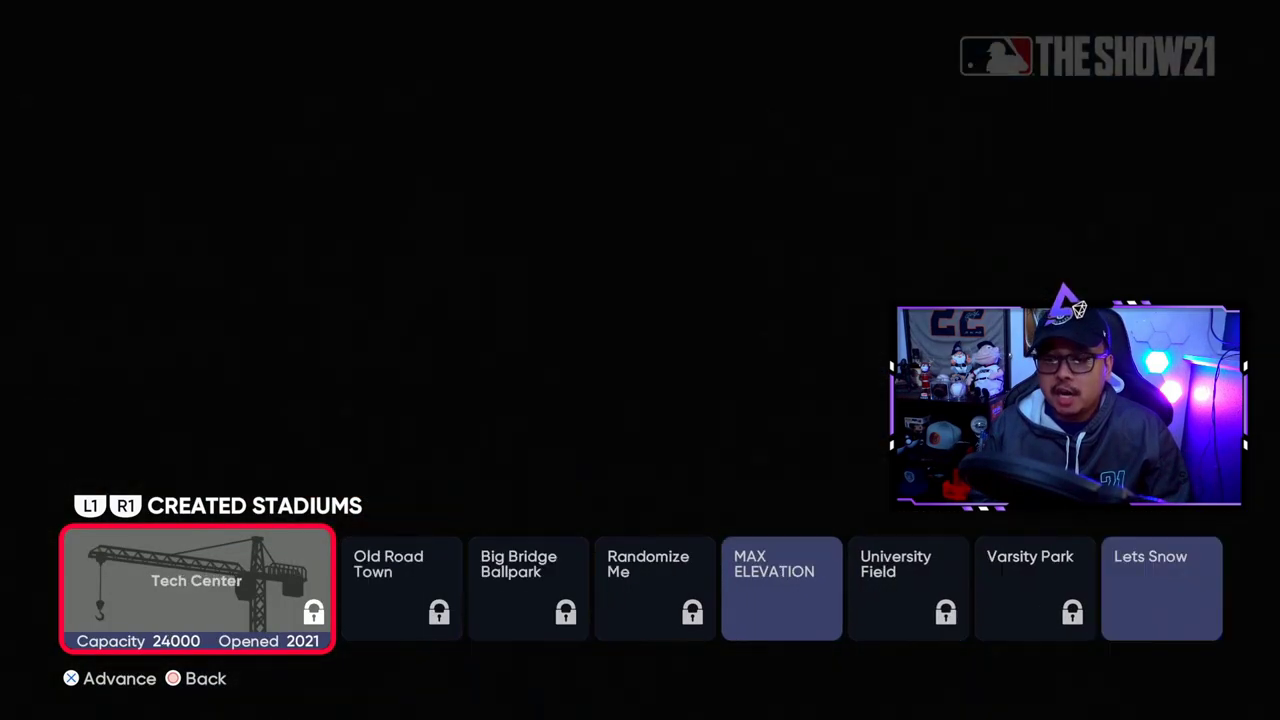
{"action": "key", "text": "Left"}
{"action": "key", "text": "Right"}
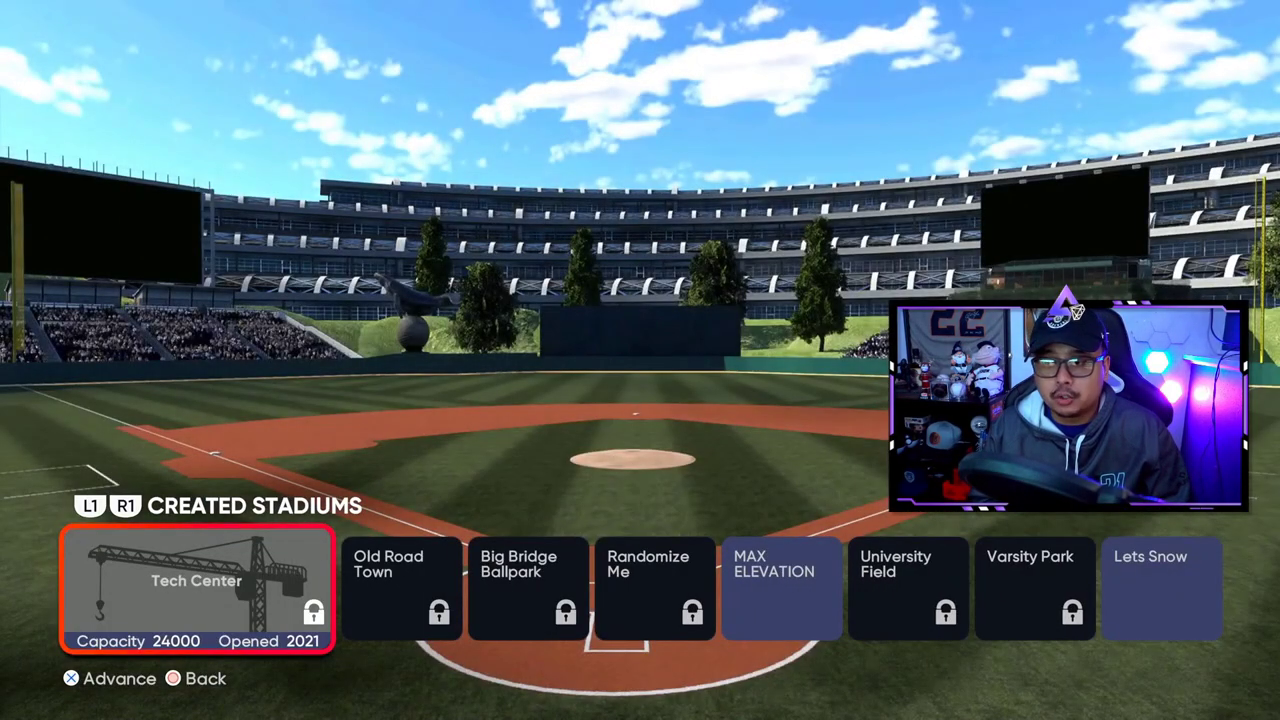
{"action": "key", "text": "Right"}
{"action": "key", "text": "Right"}
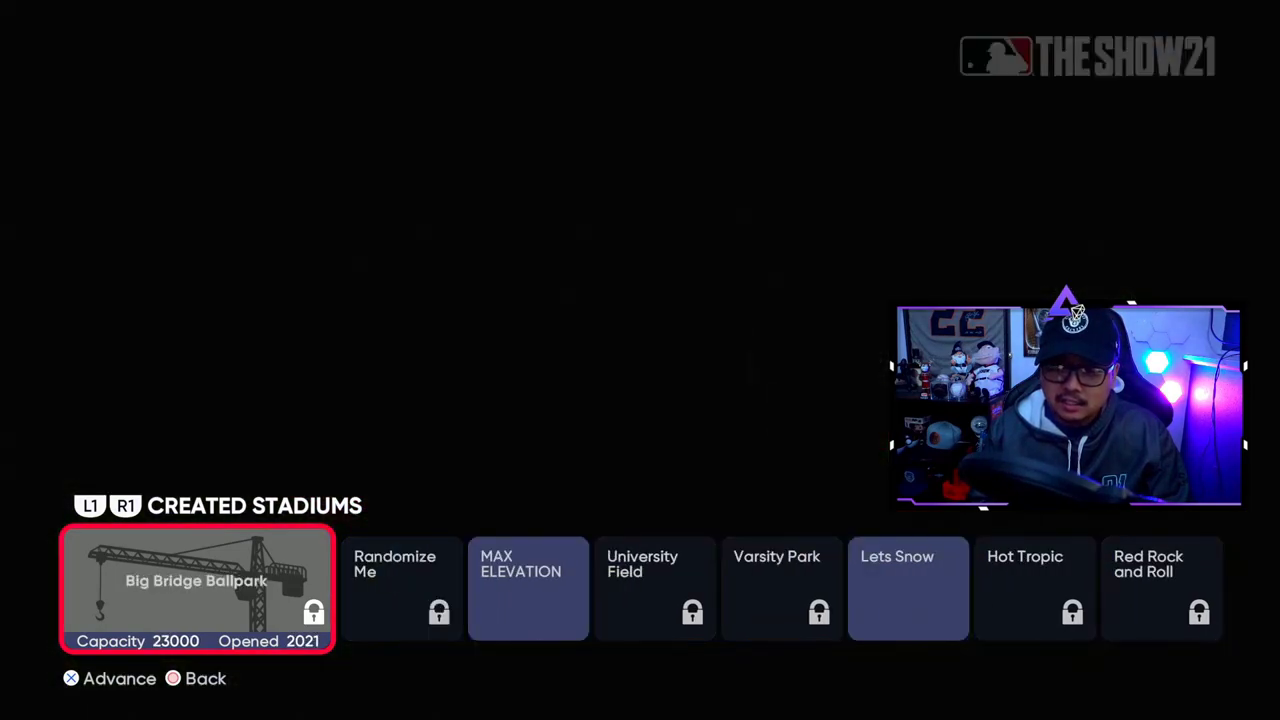
{"action": "key", "text": "Left"}
{"action": "key", "text": "Left"}
{"action": "key", "text": "Left"}
{"action": "key", "text": "Right"}
{"action": "key", "text": "Right"}
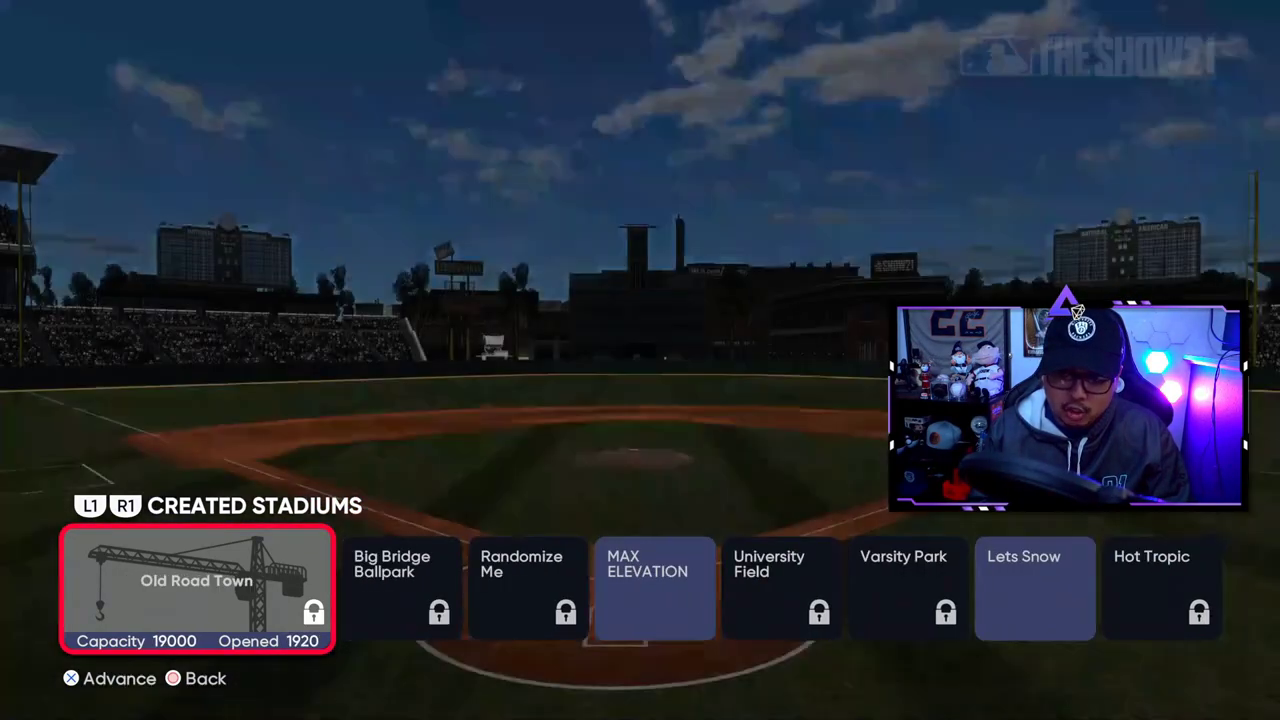
{"action": "key", "text": "Left"}
{"action": "key", "text": "Return"}
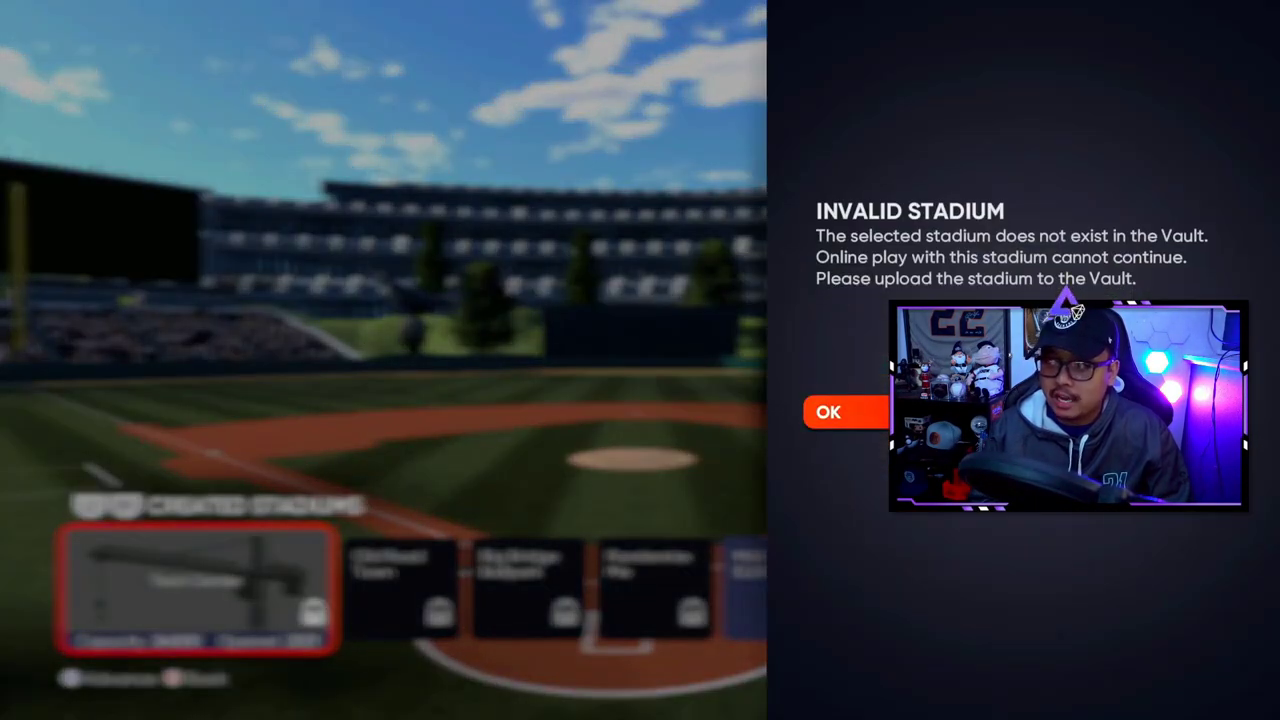
{"action": "key", "text": "Return"}
Scroll the created stadiums to Matt Wilson Park, then leave the list.
{"action": "key", "text": "Right"}
{"action": "key", "text": "Right"}
{"action": "key", "text": "Right"}
{"action": "key", "text": "Right"}
{"action": "key", "text": "Right"}
{"action": "key", "text": "Right"}
{"action": "key", "text": "Right"}
{"action": "key", "text": "Right"}
{"action": "key", "text": "Right"}
{"action": "key", "text": "Right"}
{"action": "key", "text": "Right"}
{"action": "key", "text": "Right"}
{"action": "key", "text": "Right"}
{"action": "key", "text": "Right"}
{"action": "key", "text": "Right"}
{"action": "key", "text": "Right"}
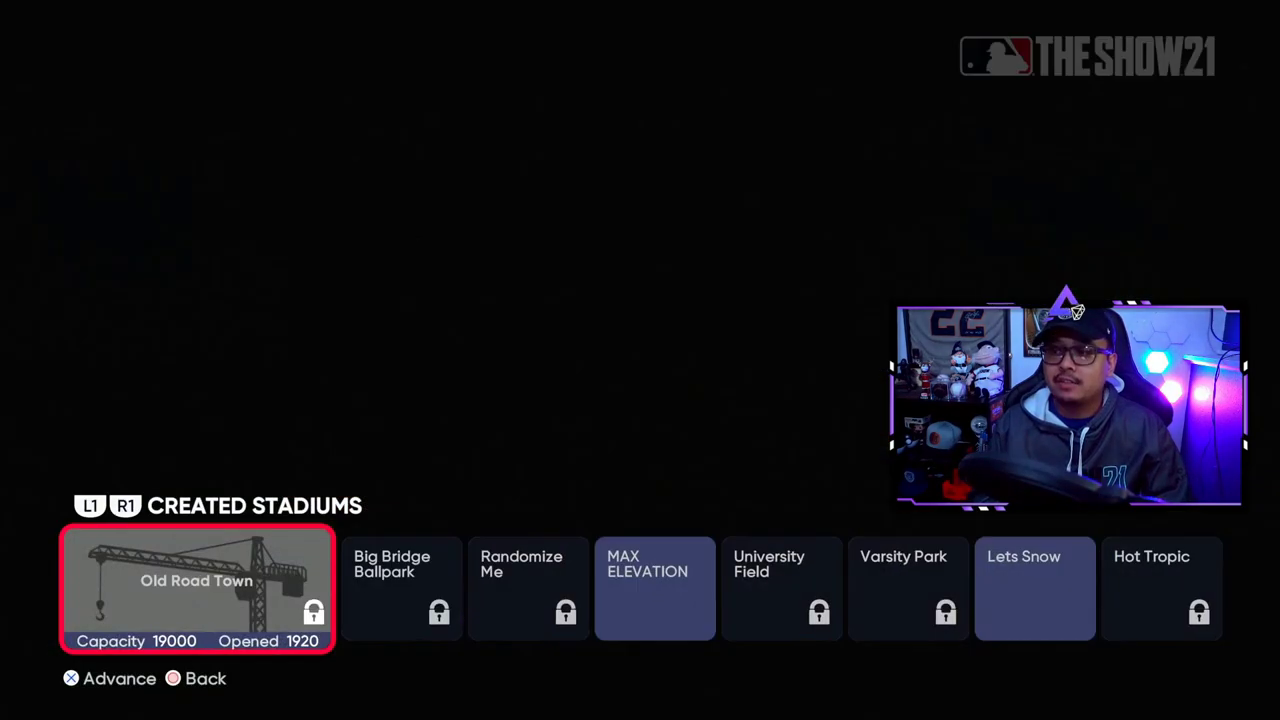
{"action": "key", "text": "Right"}
{"action": "key", "text": "Right"}
{"action": "key", "text": "Right"}
{"action": "key", "text": "Right"}
{"action": "key", "text": "Left"}
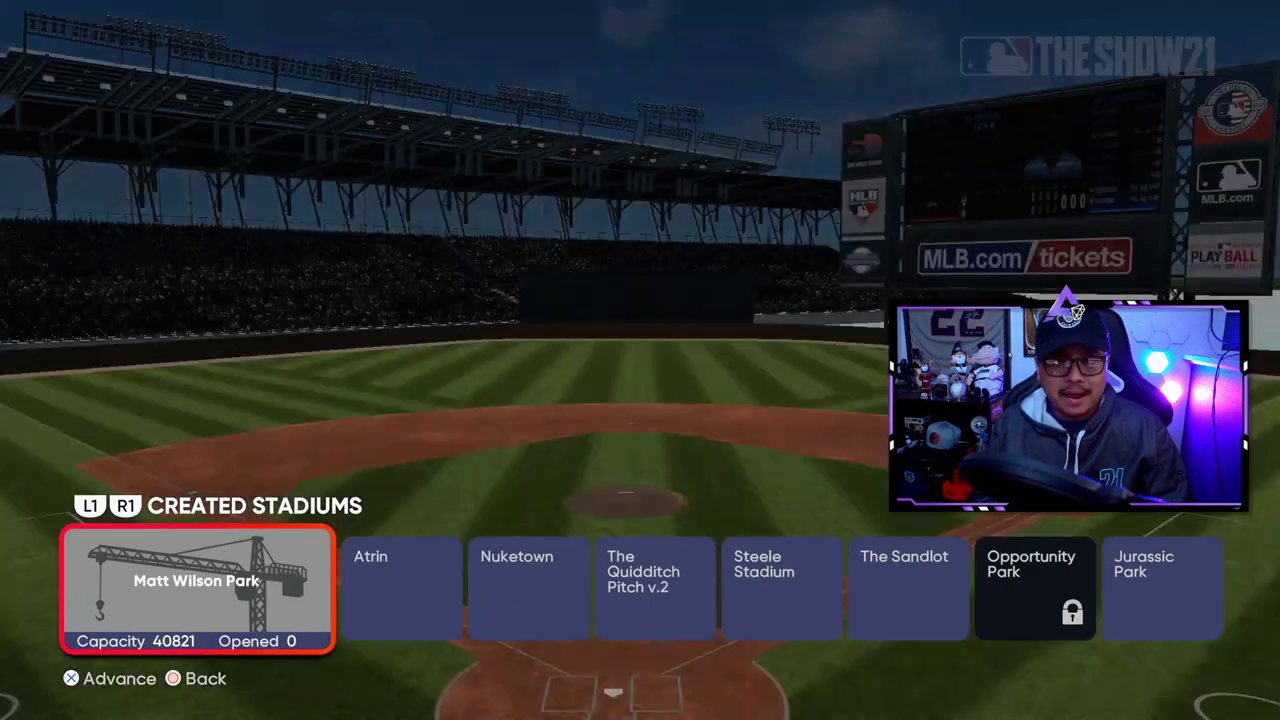
{"action": "key", "text": "Escape"}
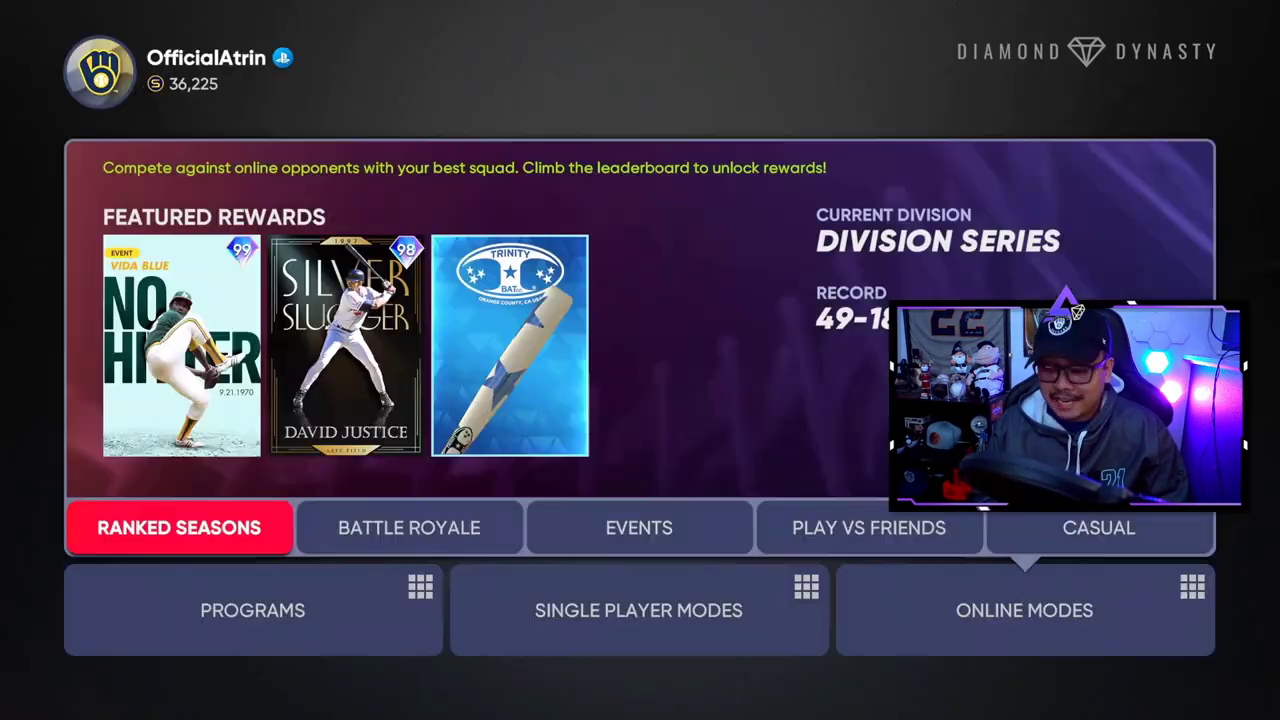
Back out of Online Modes and confirm YES to leave Diamond Dynasty.
{"action": "key", "text": "Escape"}
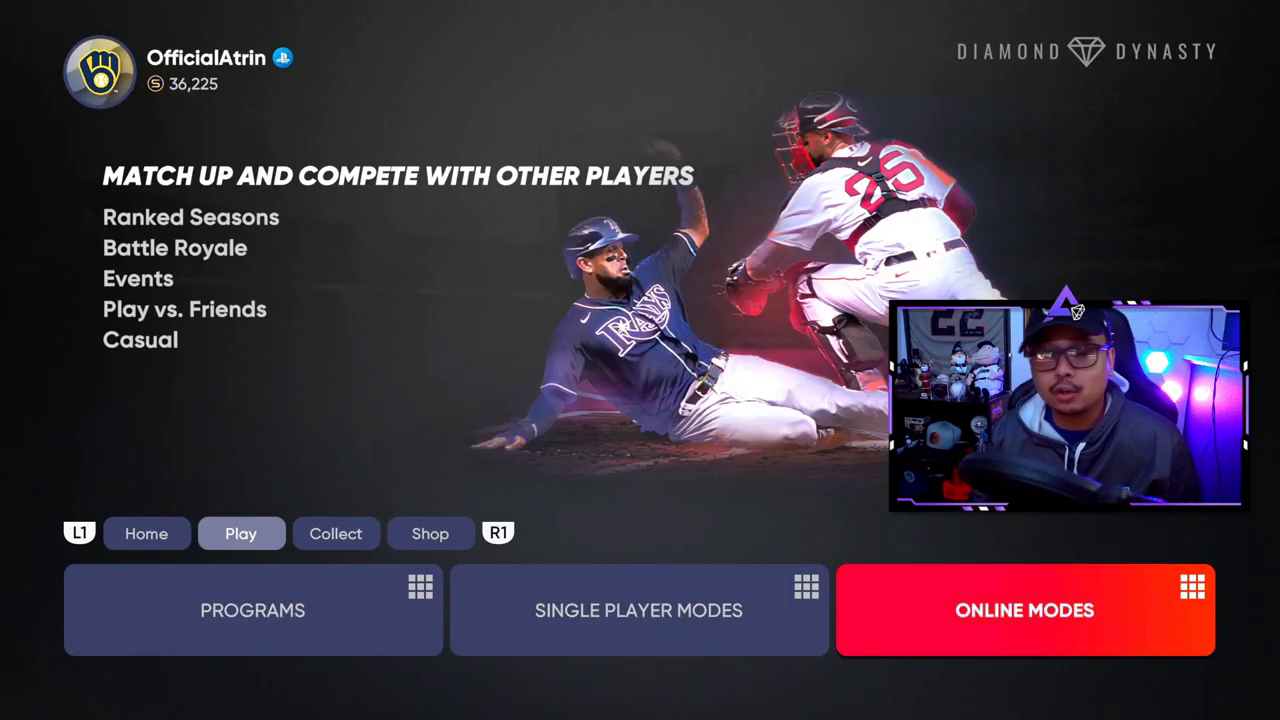
{"action": "key", "text": "Escape"}
{"action": "key", "text": "Down"}
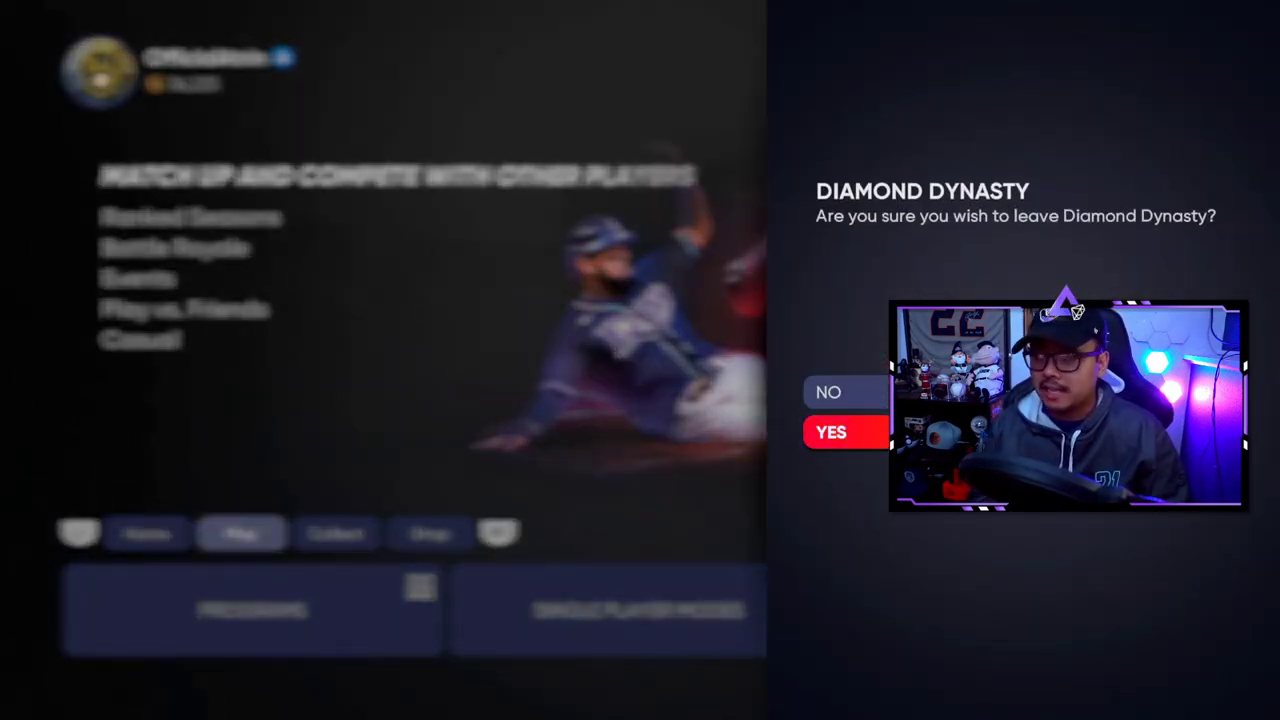
{"action": "key", "text": "Up"}
{"action": "key", "text": "Down"}
{"action": "key", "text": "Return"}
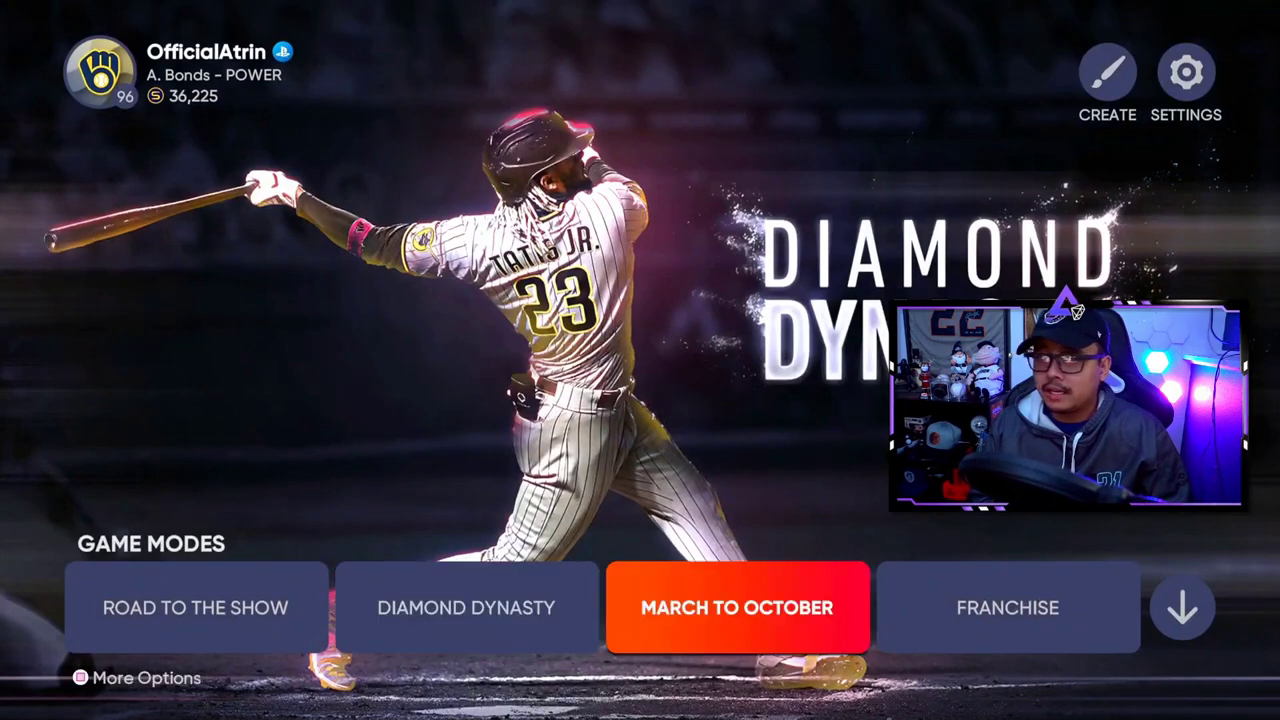
Open CREATE on the main menu to list Stadium Creator, Roster Control and Vaults.
{"action": "key", "text": "Up"}
{"action": "key", "text": "Up"}
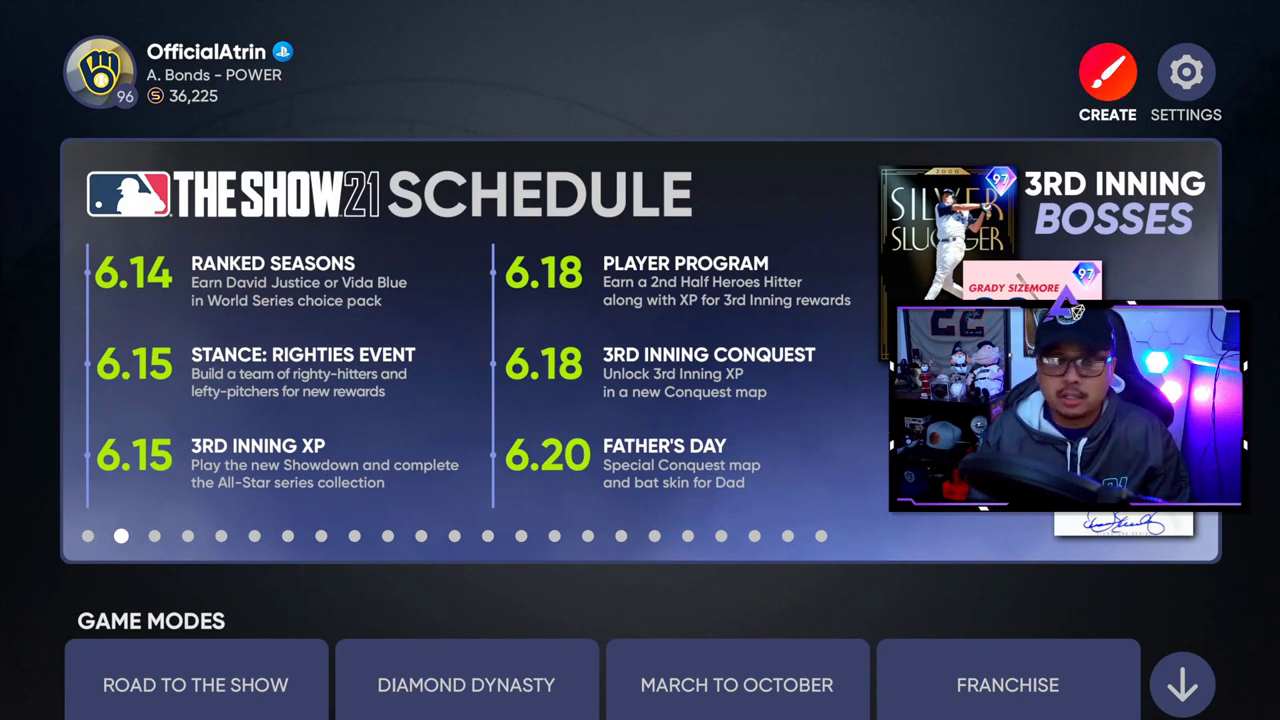
{"action": "key", "text": "Right"}
{"action": "key", "text": "Left"}
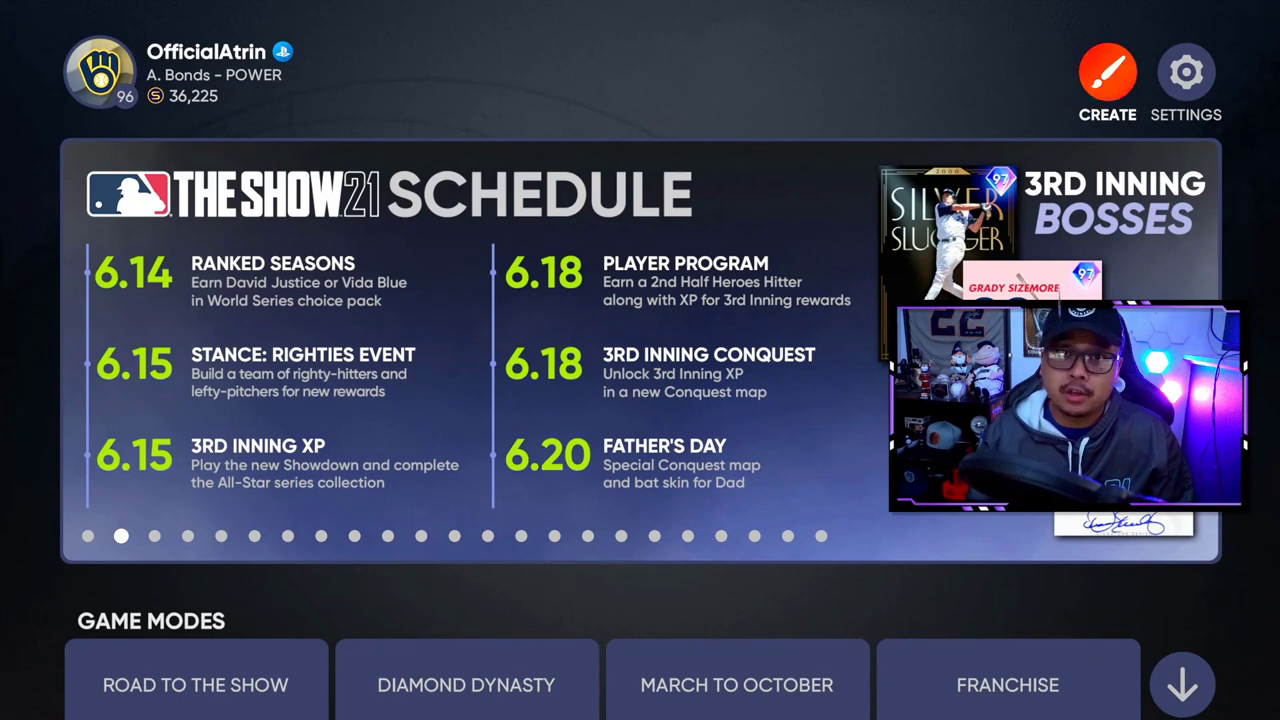
{"action": "key", "text": "Return"}
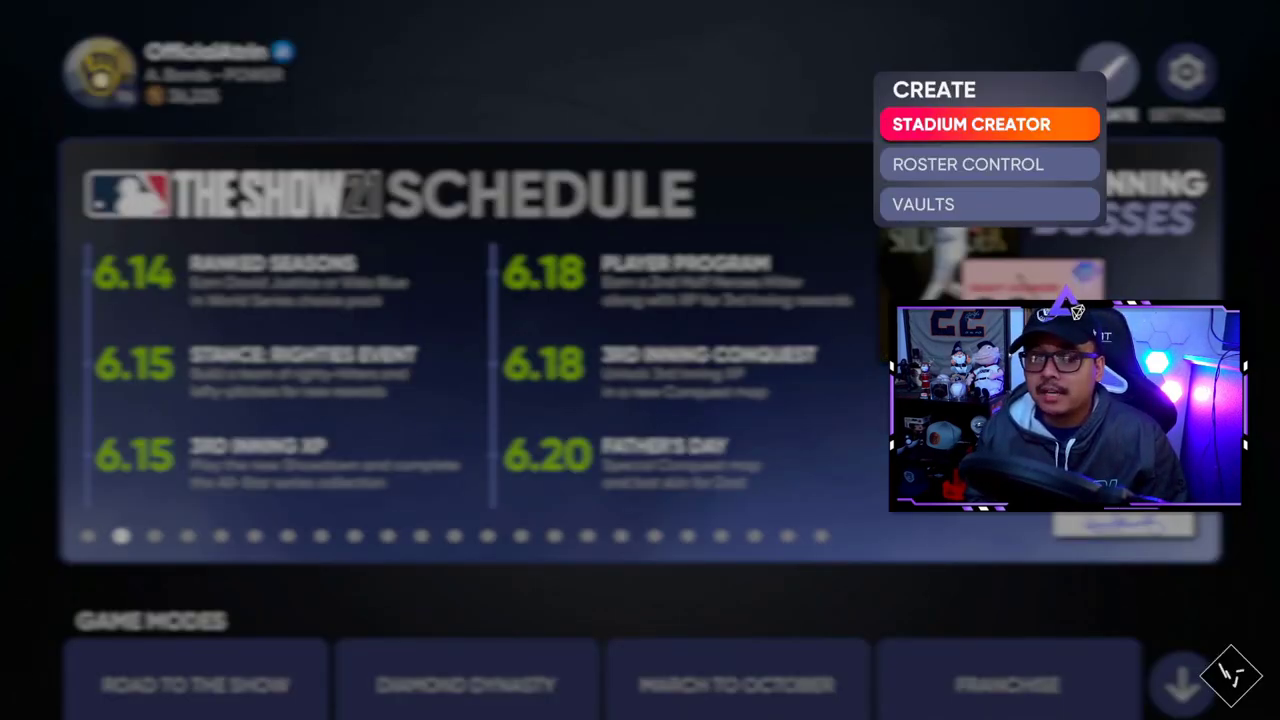
Open Stadium Creator and load Matt Wilson Park from Created Stadiums, moving to the Vault category.
{"action": "key", "text": "Return"}
{"action": "key", "text": "Right"}
{"action": "key", "text": "Right"}
{"action": "key", "text": "Right"}
{"action": "key", "text": "Right"}
{"action": "key", "text": "Right"}
{"action": "key", "text": "Left"}
{"action": "key", "text": "Left"}
{"action": "key", "text": "Left"}
{"action": "key", "text": "Left"}
{"action": "key", "text": "Left"}
{"action": "key", "text": "Left"}
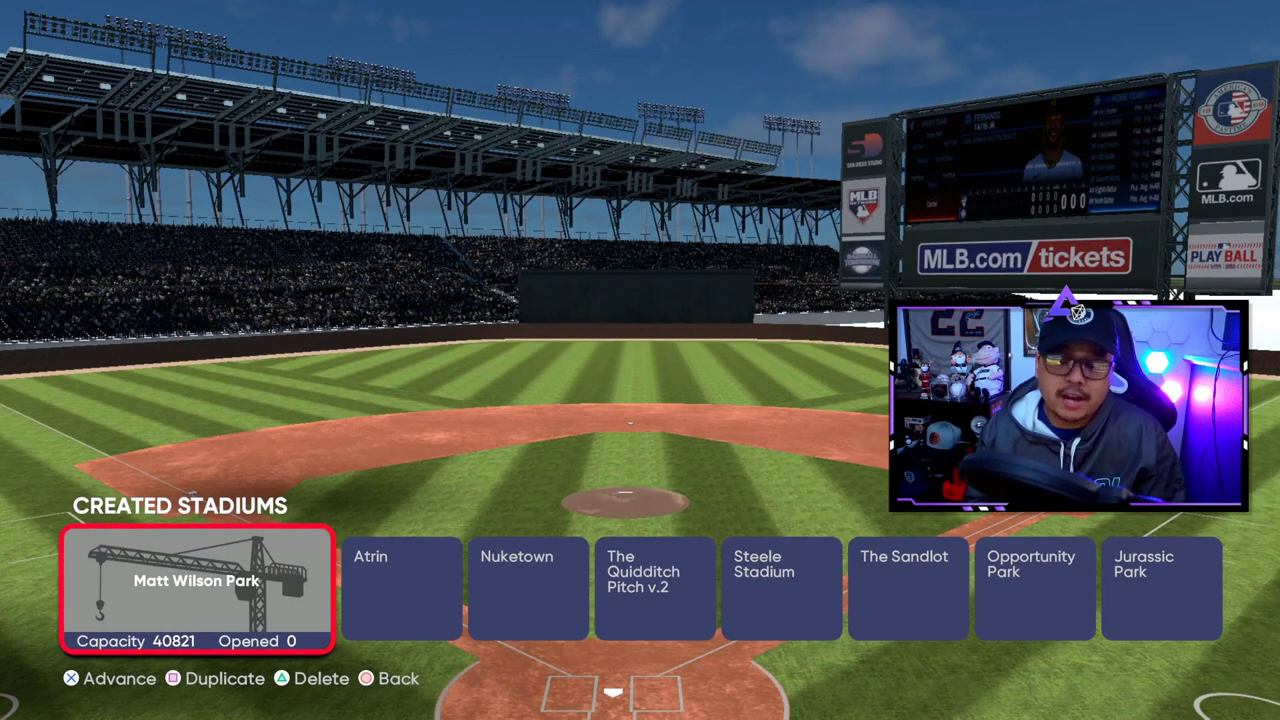
{"action": "key", "text": "Return"}
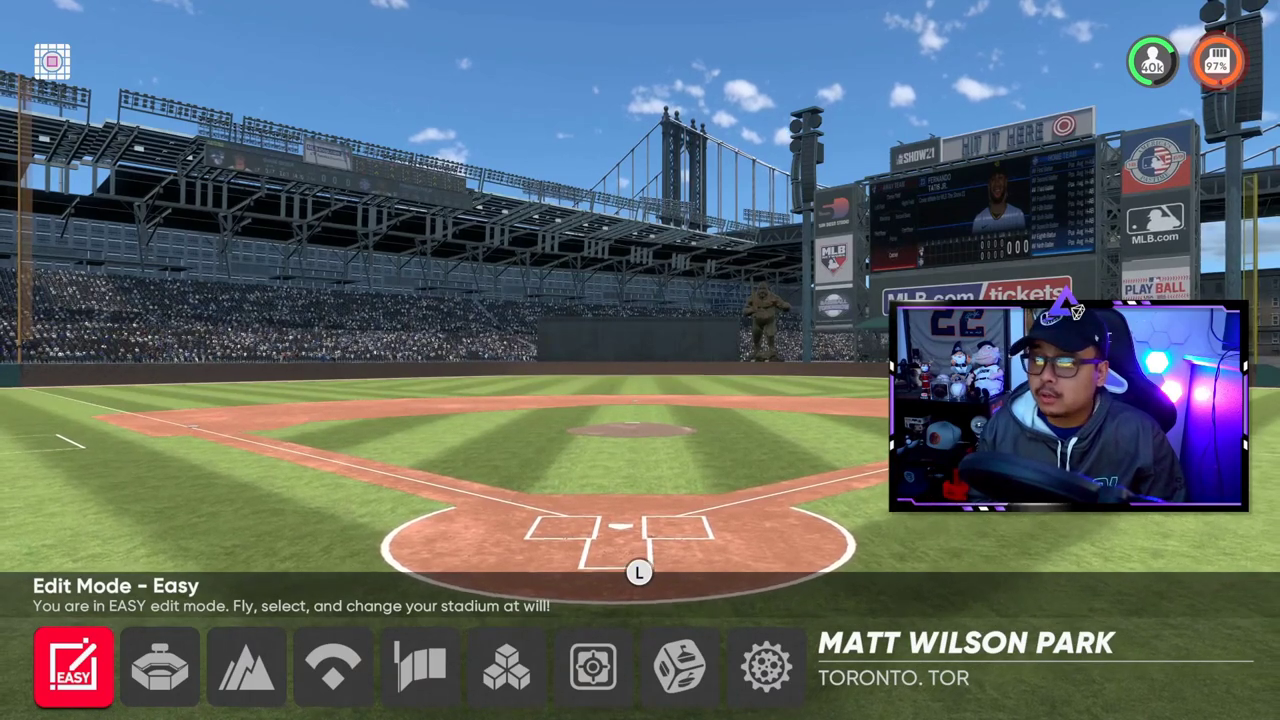
{"action": "key", "text": "Right"}
{"action": "key", "text": "Right"}
{"action": "key", "text": "Right"}
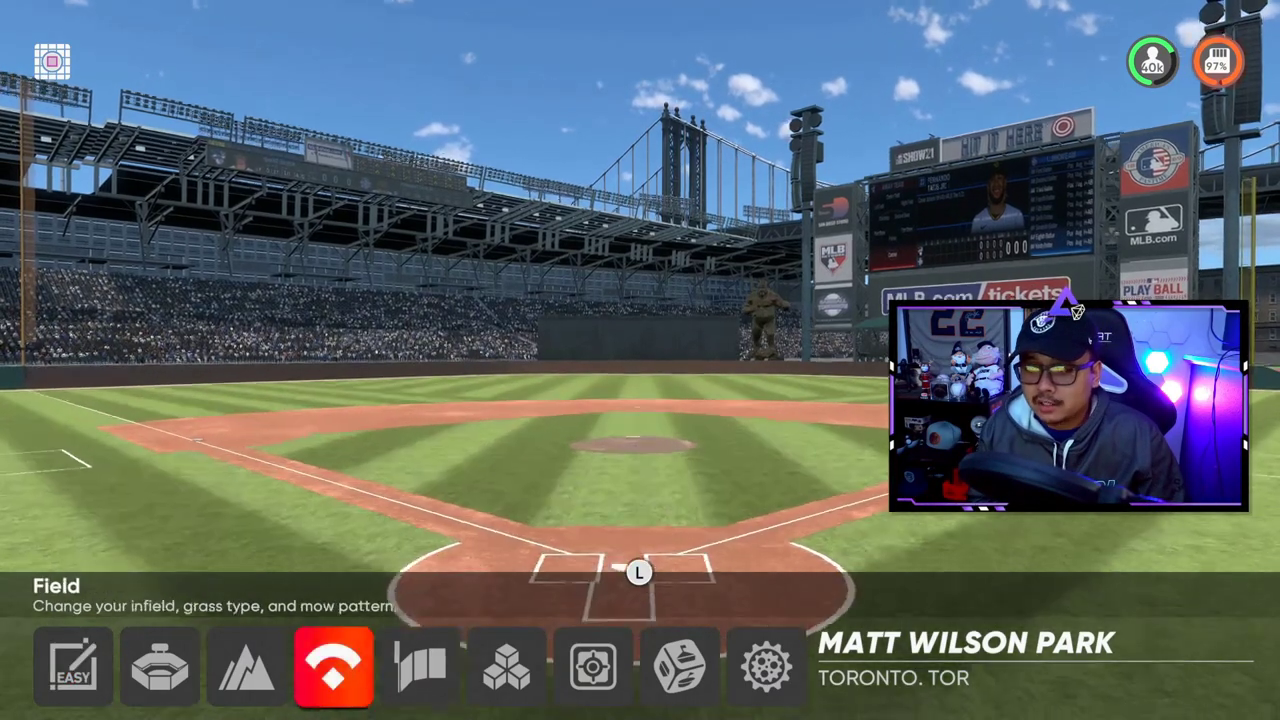
{"action": "key", "text": "Right"}
{"action": "key", "text": "Right"}
{"action": "key", "text": "Right"}
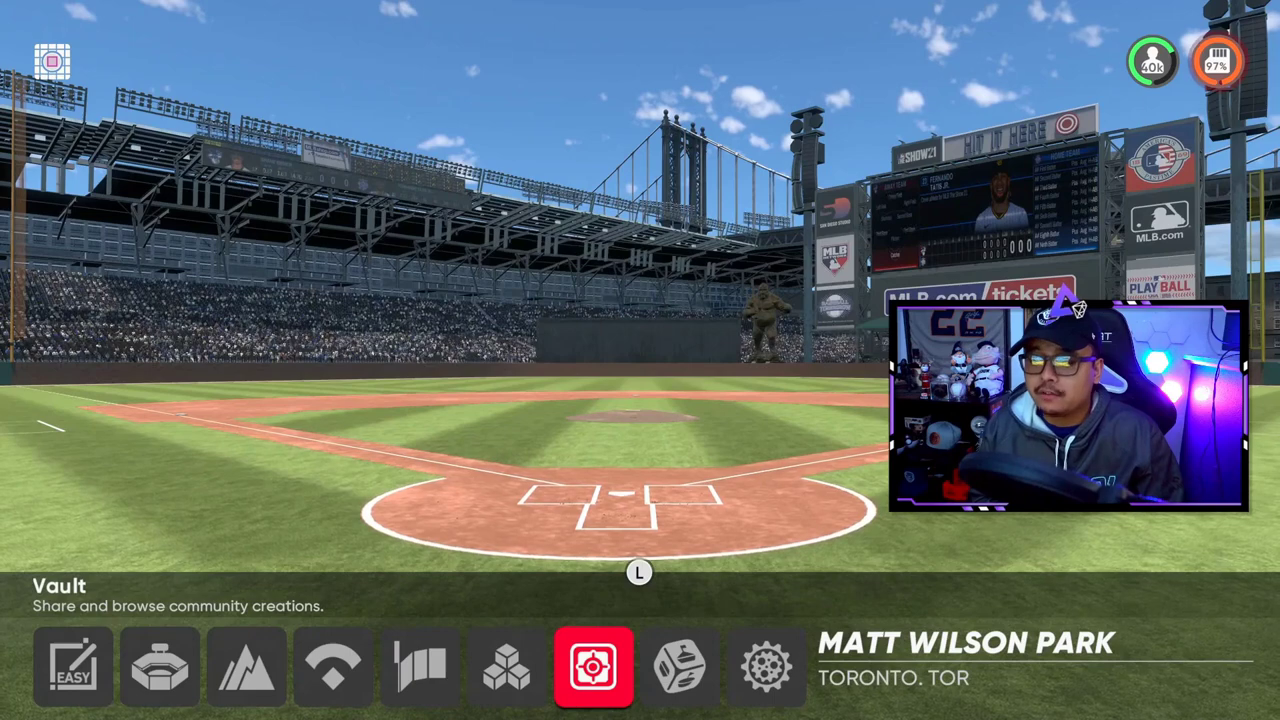
Browse the Community Stadiums vault and apply a new sort order, putting Cornfield first.
{"action": "key", "text": "Return"}
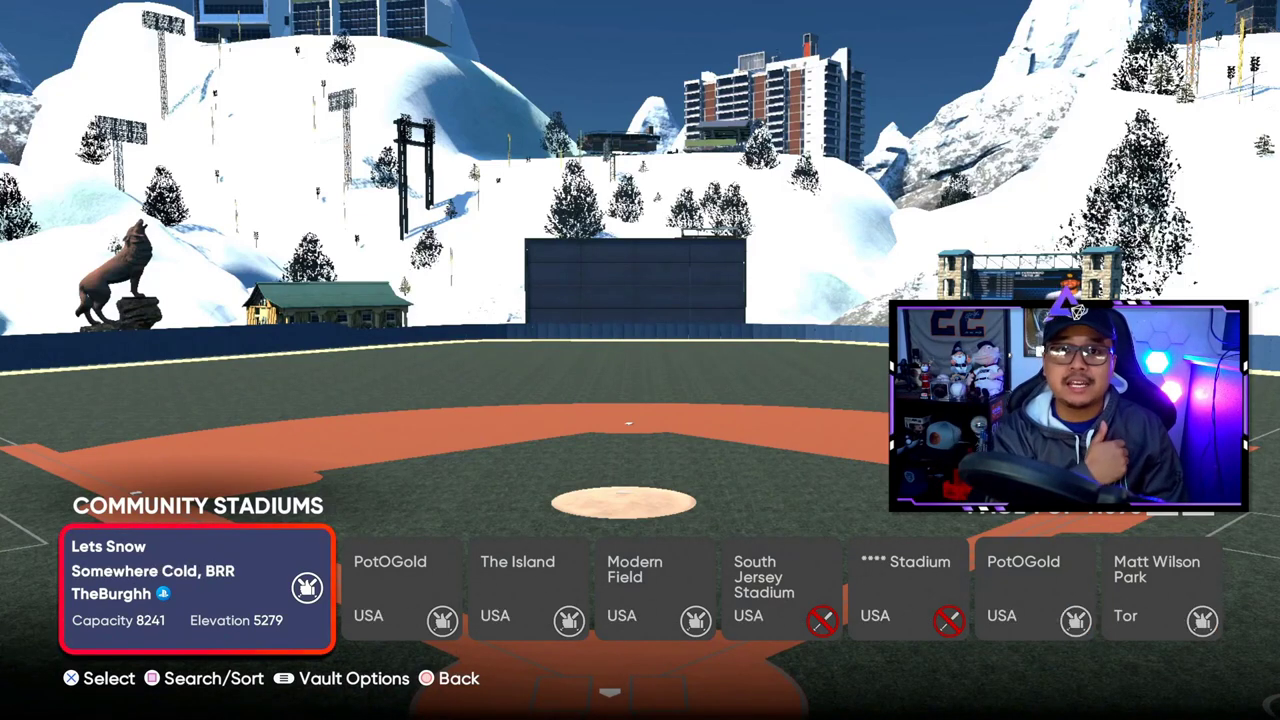
{"action": "key", "text": "Right"}
{"action": "key", "text": "Right"}
{"action": "key", "text": "Right"}
{"action": "key", "text": "Right"}
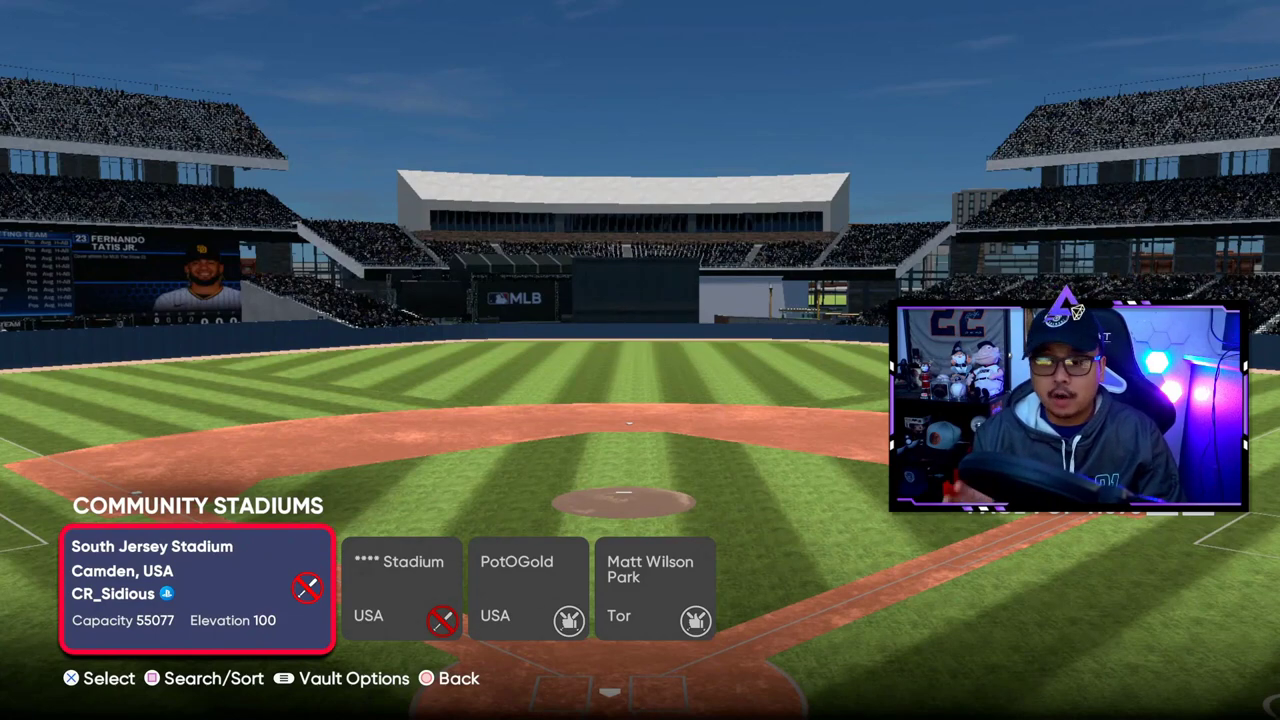
{"action": "key", "text": "Left"}
{"action": "key", "text": "Left"}
{"action": "key", "text": "Left"}
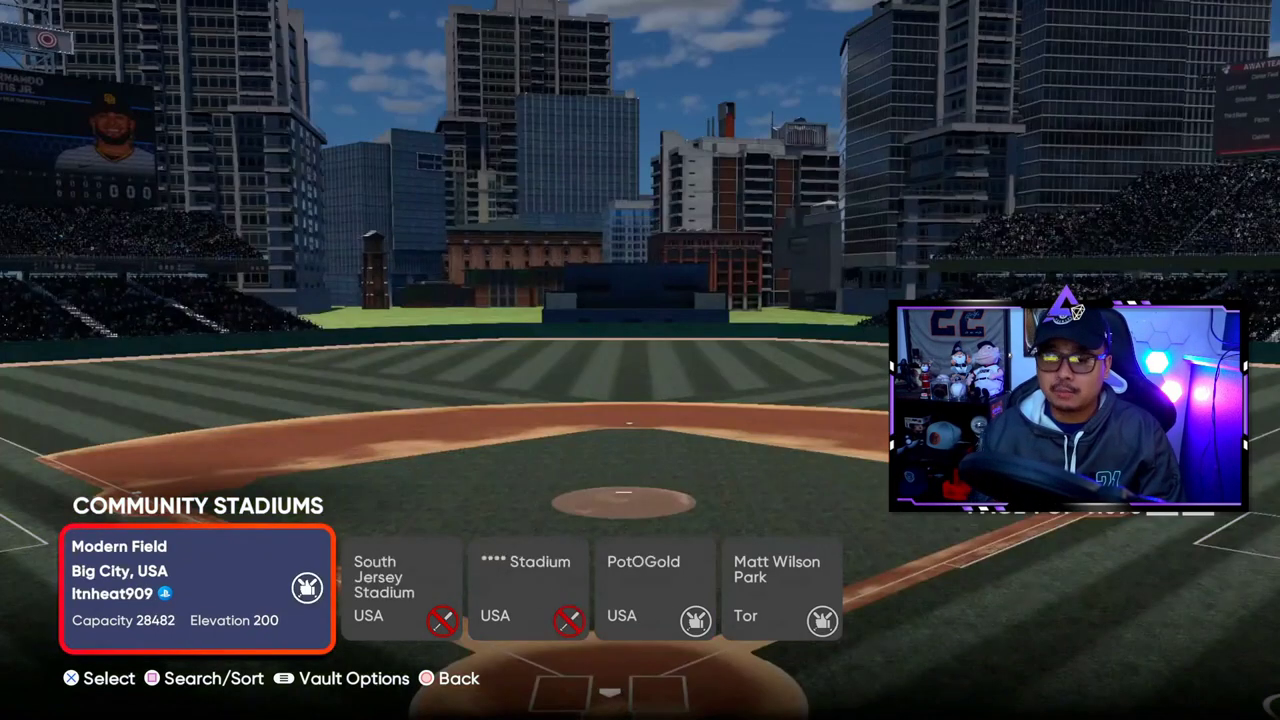
{"action": "key", "text": "Right"}
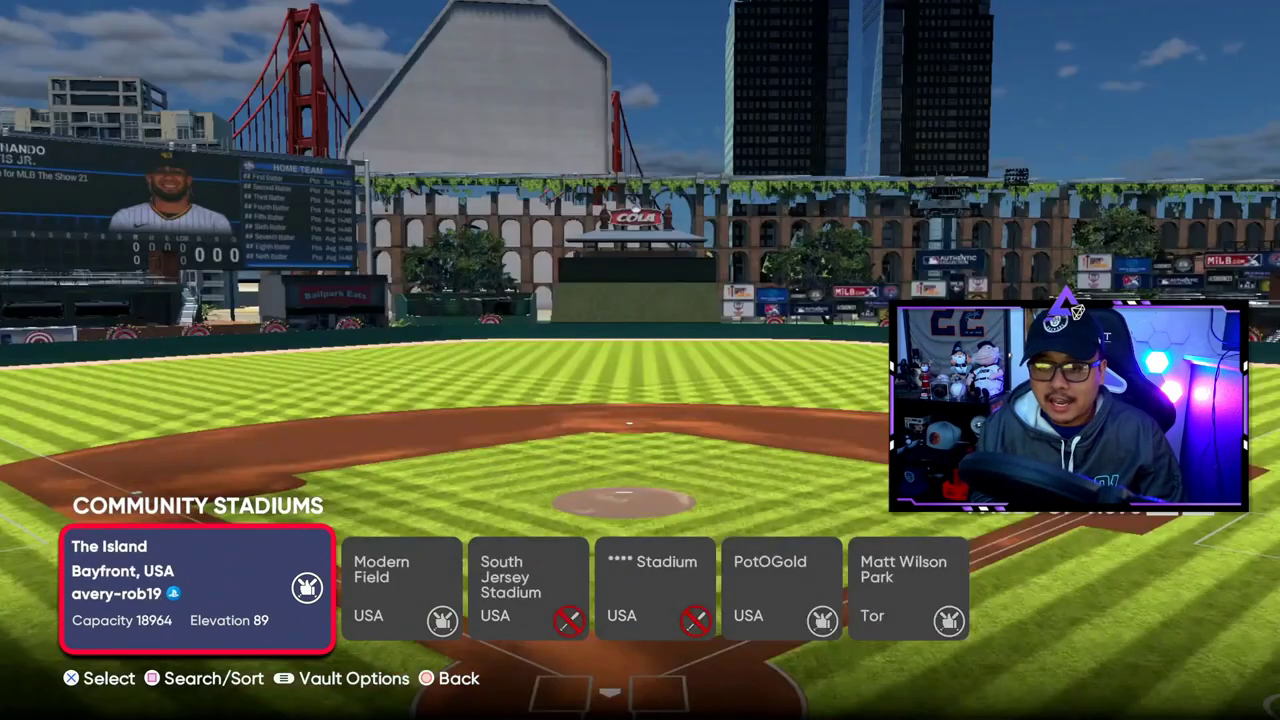
{"action": "key", "text": "Left"}
{"action": "key", "text": "Left"}
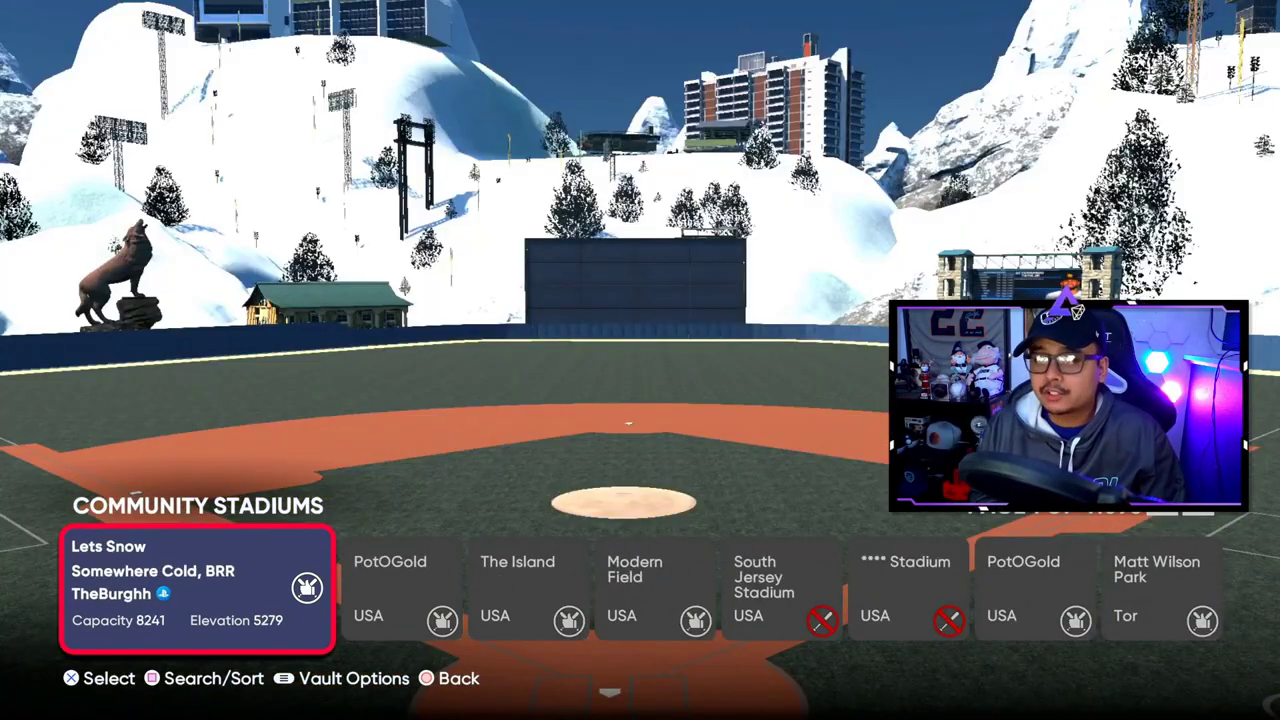
{"action": "key", "text": "s"}
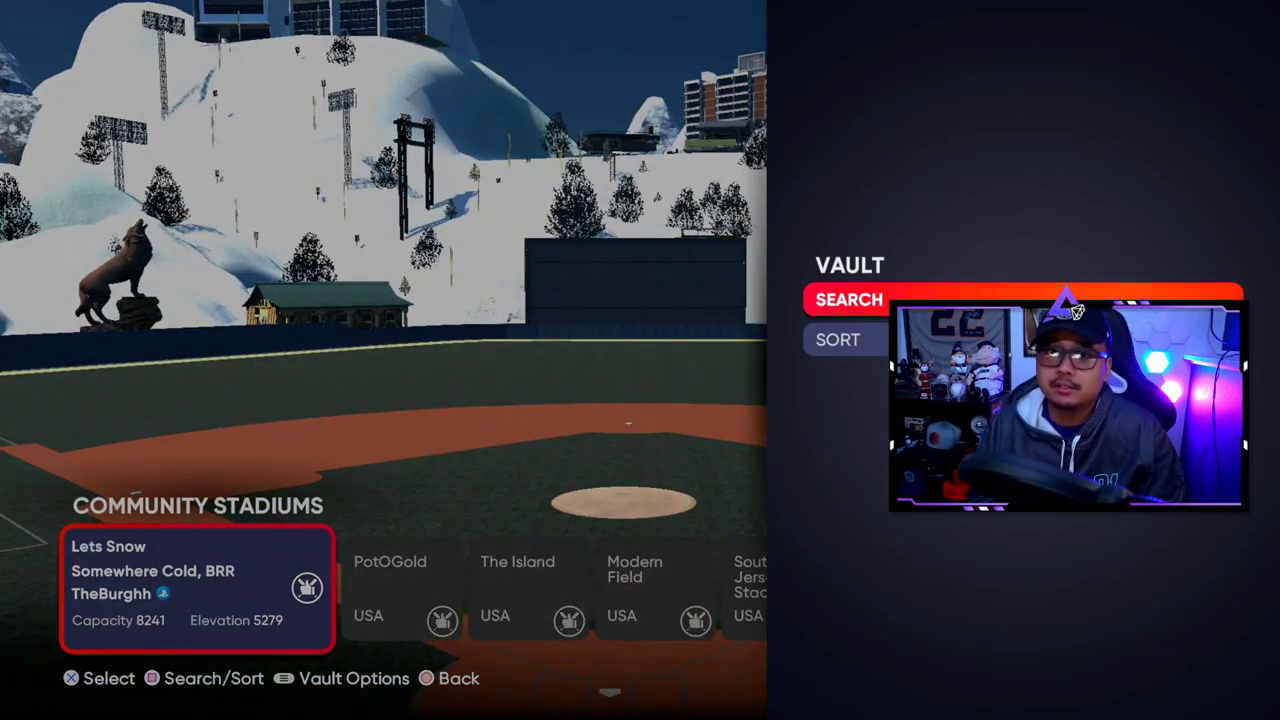
{"action": "key", "text": "Down"}
{"action": "key", "text": "Return"}
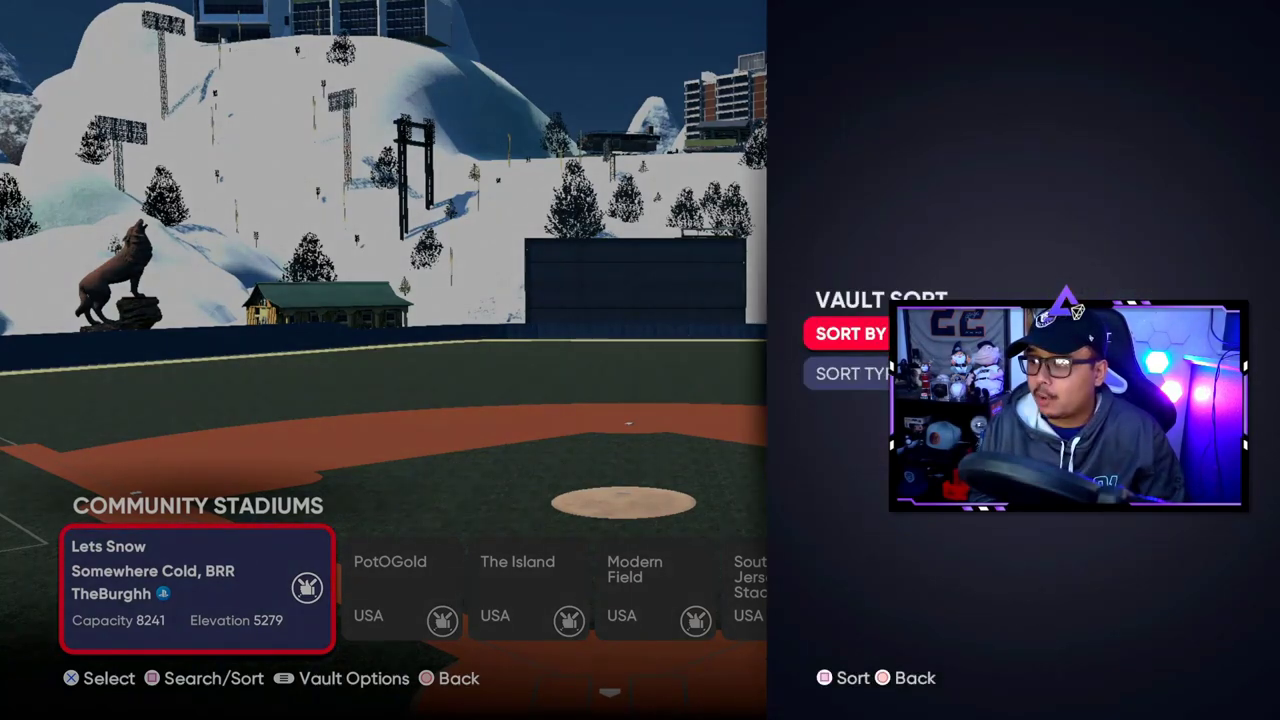
{"action": "key", "text": "Escape"}
Open Vault Search from the Search/Sort options and focus the search-by setting.
{"action": "key", "text": "s"}
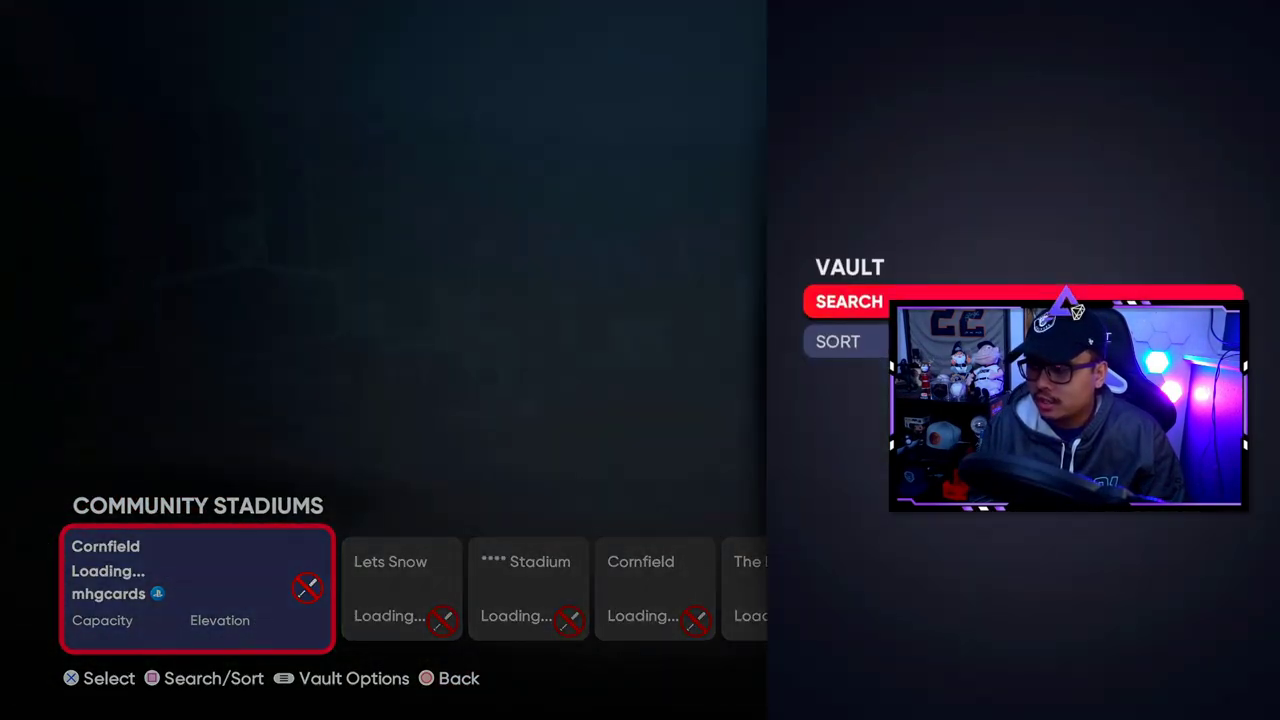
{"action": "key", "text": "Down"}
{"action": "key", "text": "Up"}
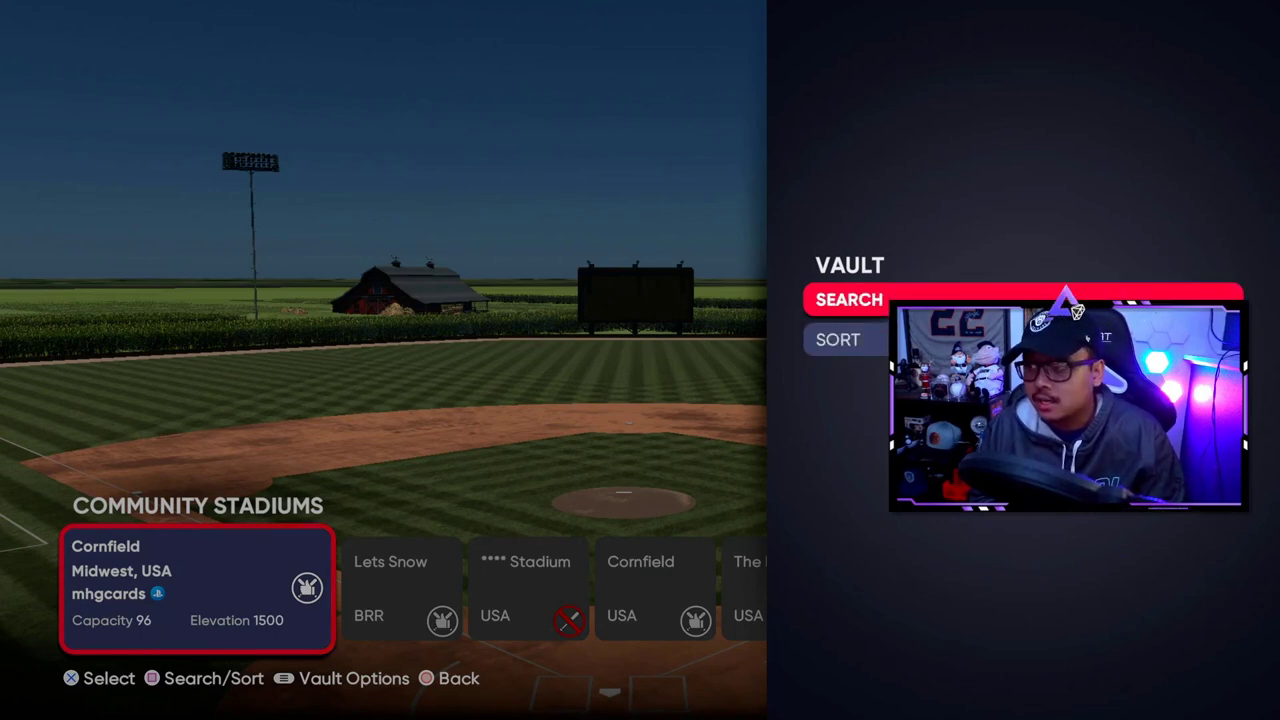
{"action": "key", "text": "Return"}
{"action": "key", "text": "Down"}
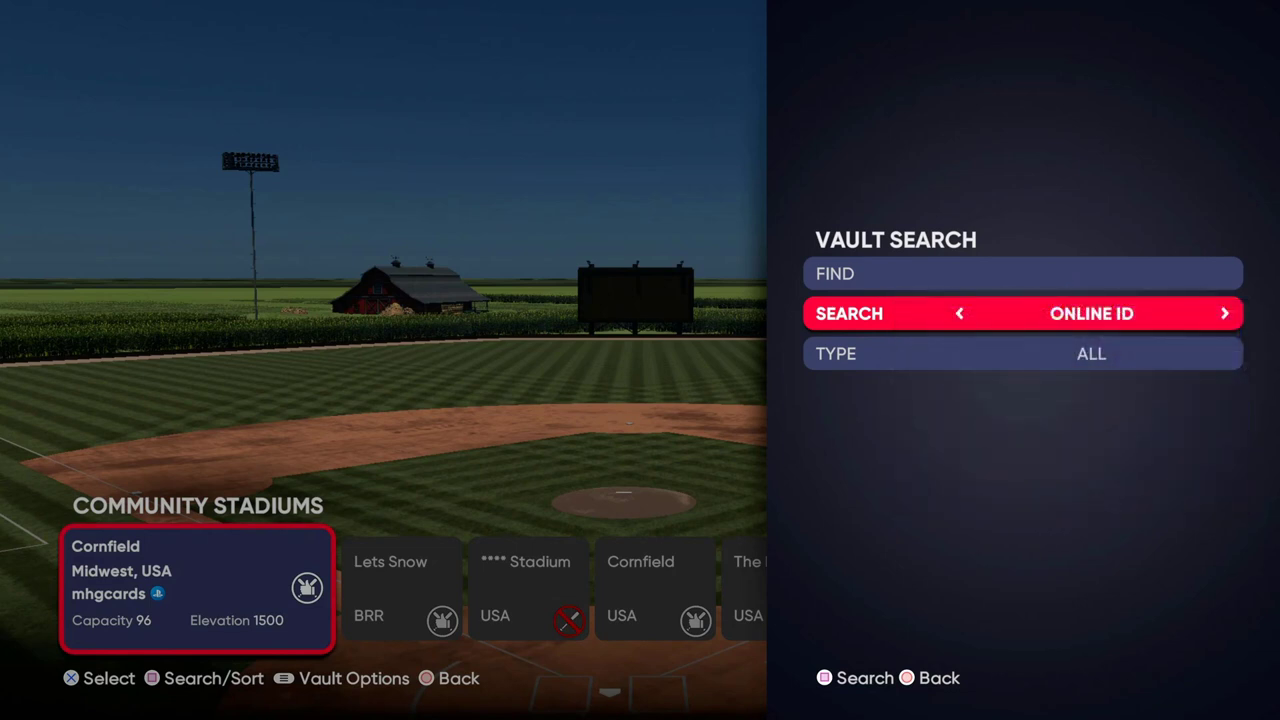
Set Vault Search to Online ID, enter the creator's online ID, and run the search.
{"action": "key", "text": "Right"}
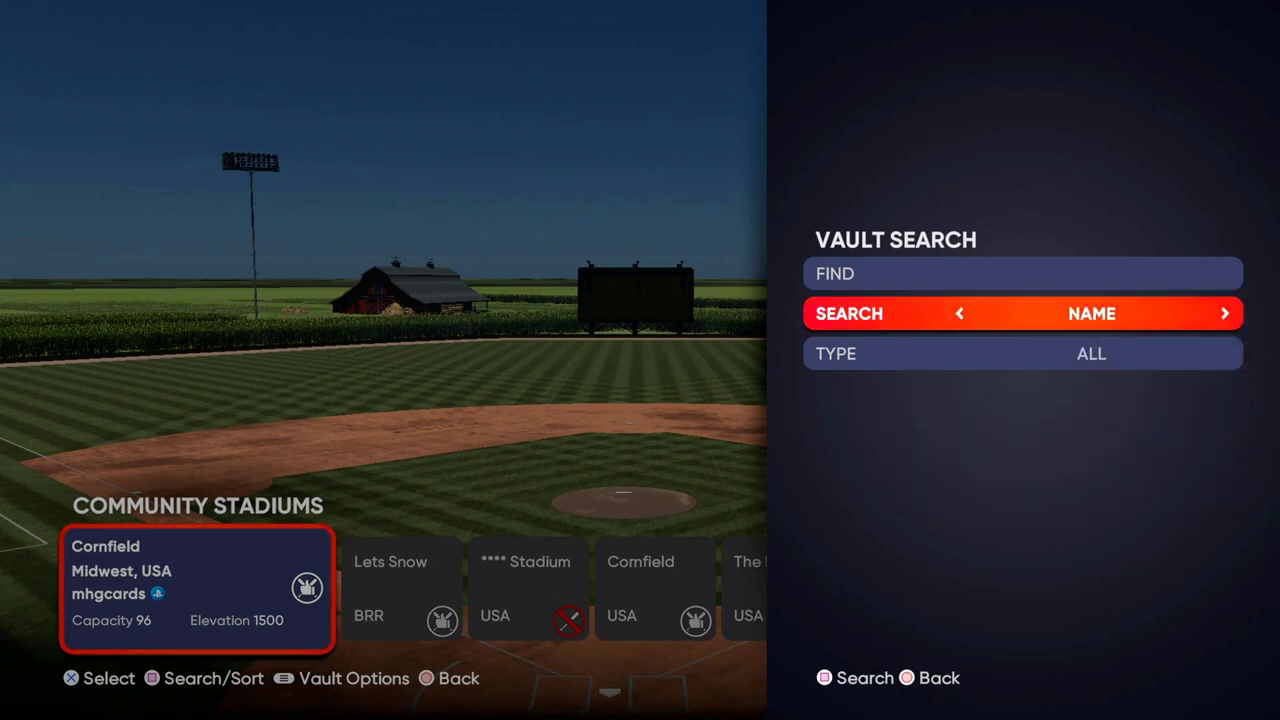
{"action": "key", "text": "Right"}
{"action": "key", "text": "Right"}
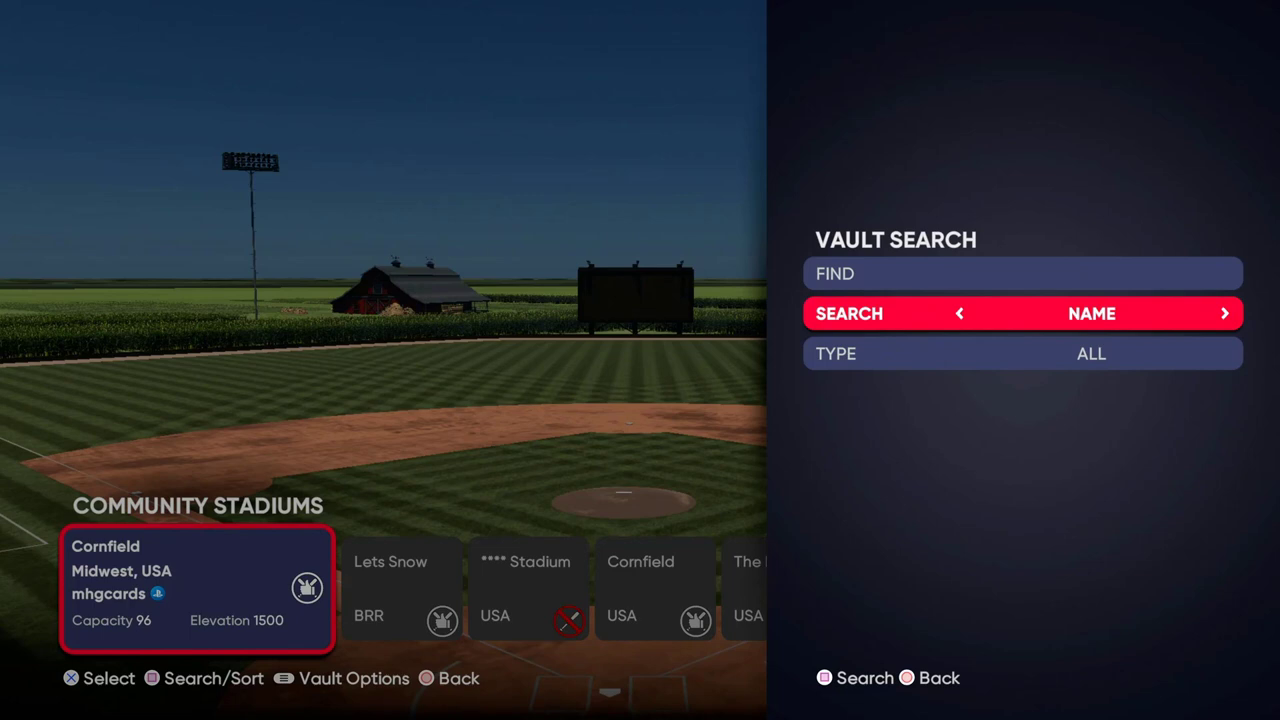
{"action": "key", "text": "Right"}
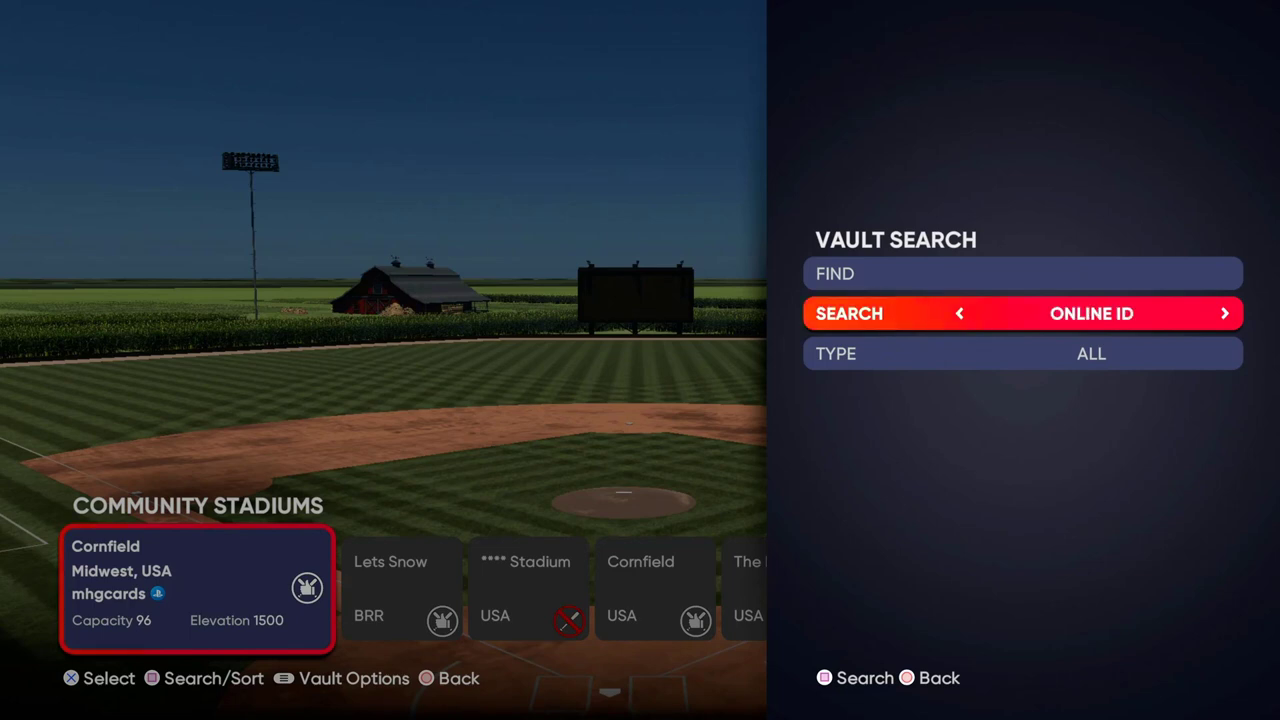
{"action": "key", "text": "Up"}
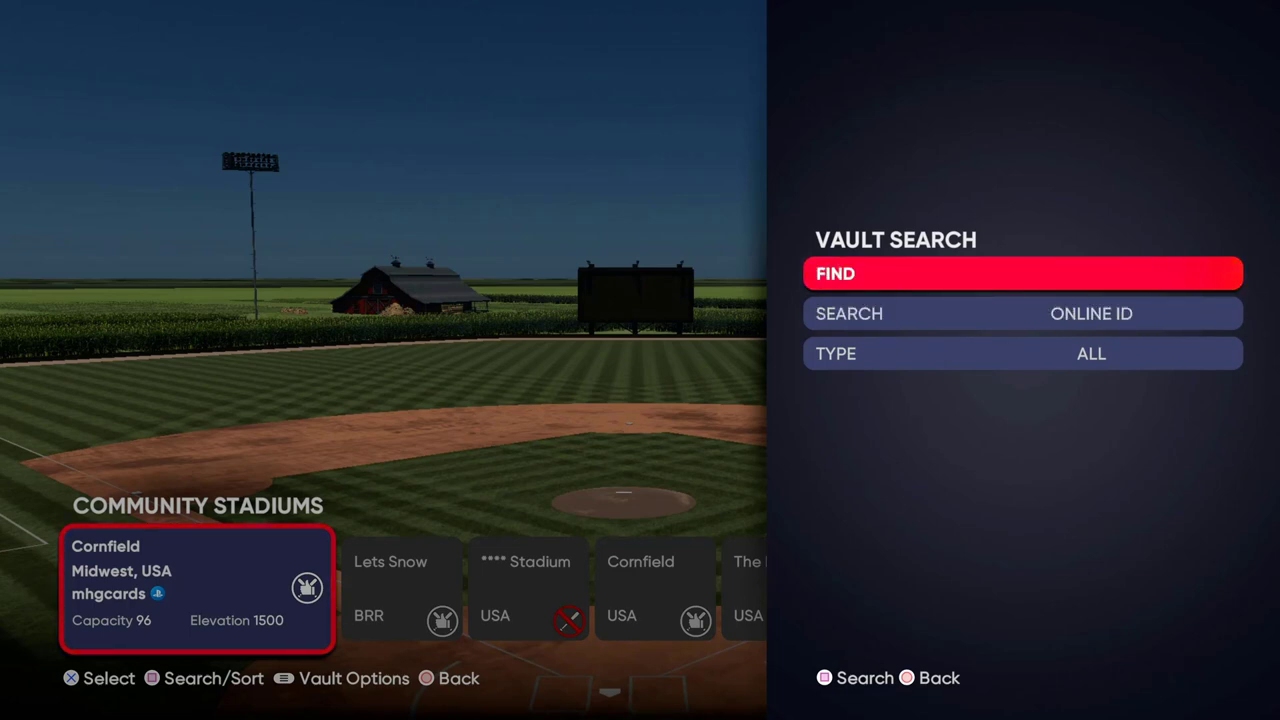
{"action": "key", "text": "Return"}
{"action": "type", "text": "off"}
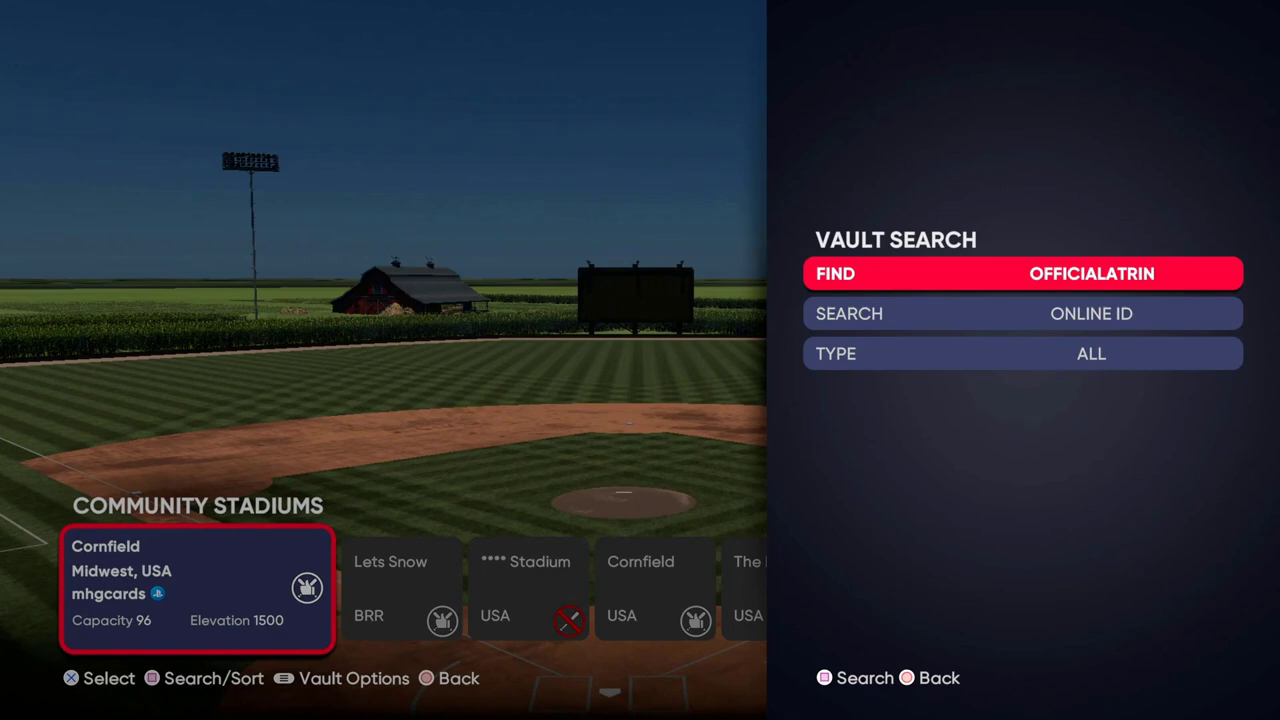
{"action": "key", "text": "Return"}
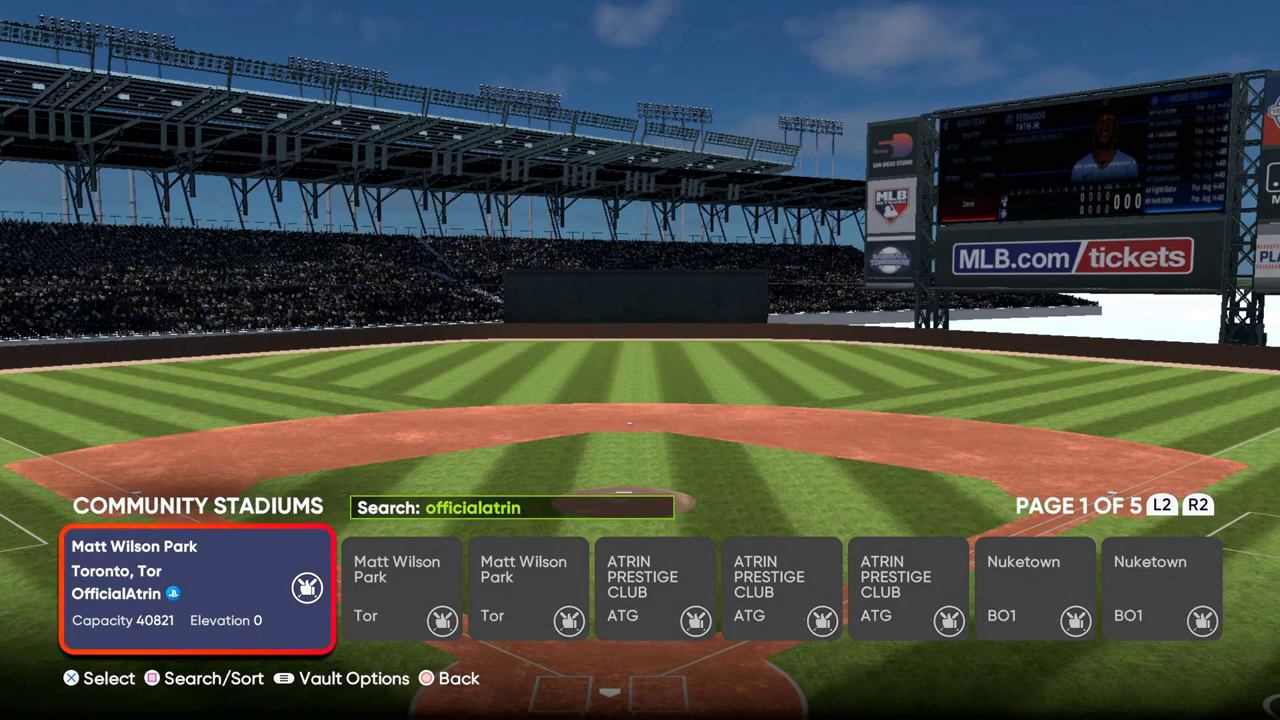
Pick ATRIN PRESTIGE CLUB from the search results and show its download, rate and flag options.
{"action": "key", "text": "Right"}
{"action": "key", "text": "Right"}
{"action": "key", "text": "Right"}
{"action": "key", "text": "Right"}
{"action": "key", "text": "Right"}
{"action": "key", "text": "Right"}
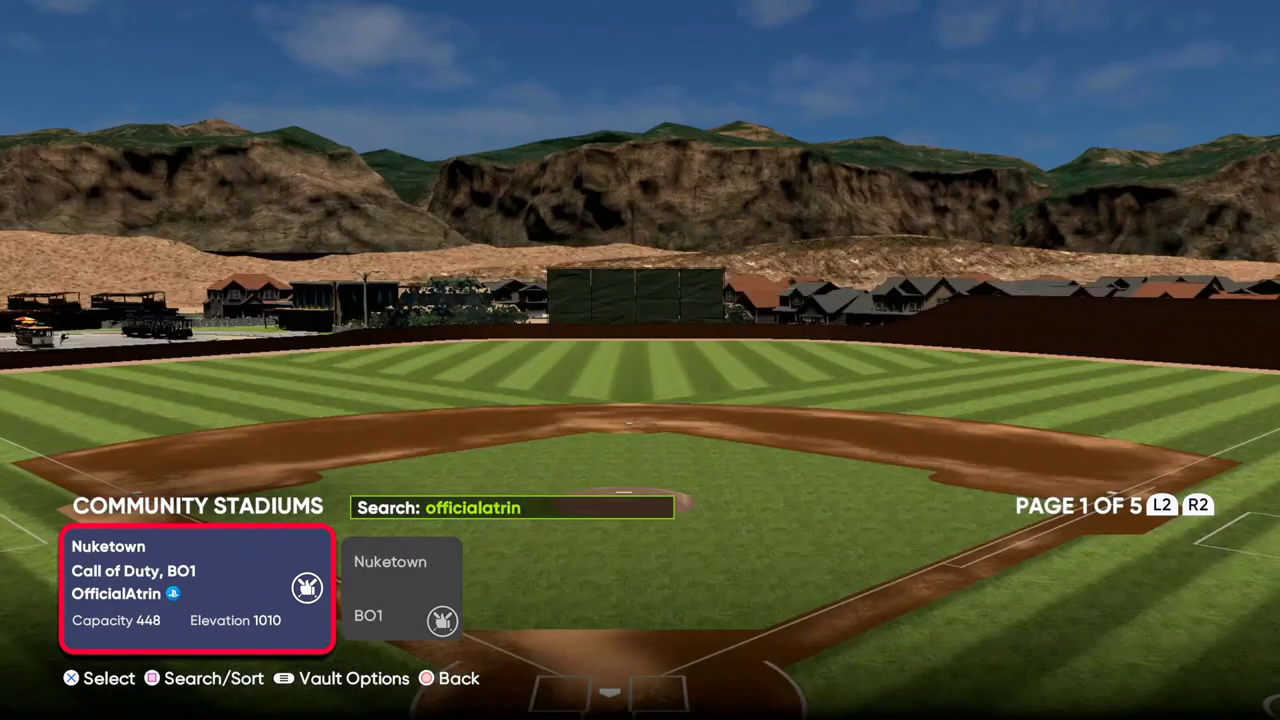
{"action": "key", "text": "Left"}
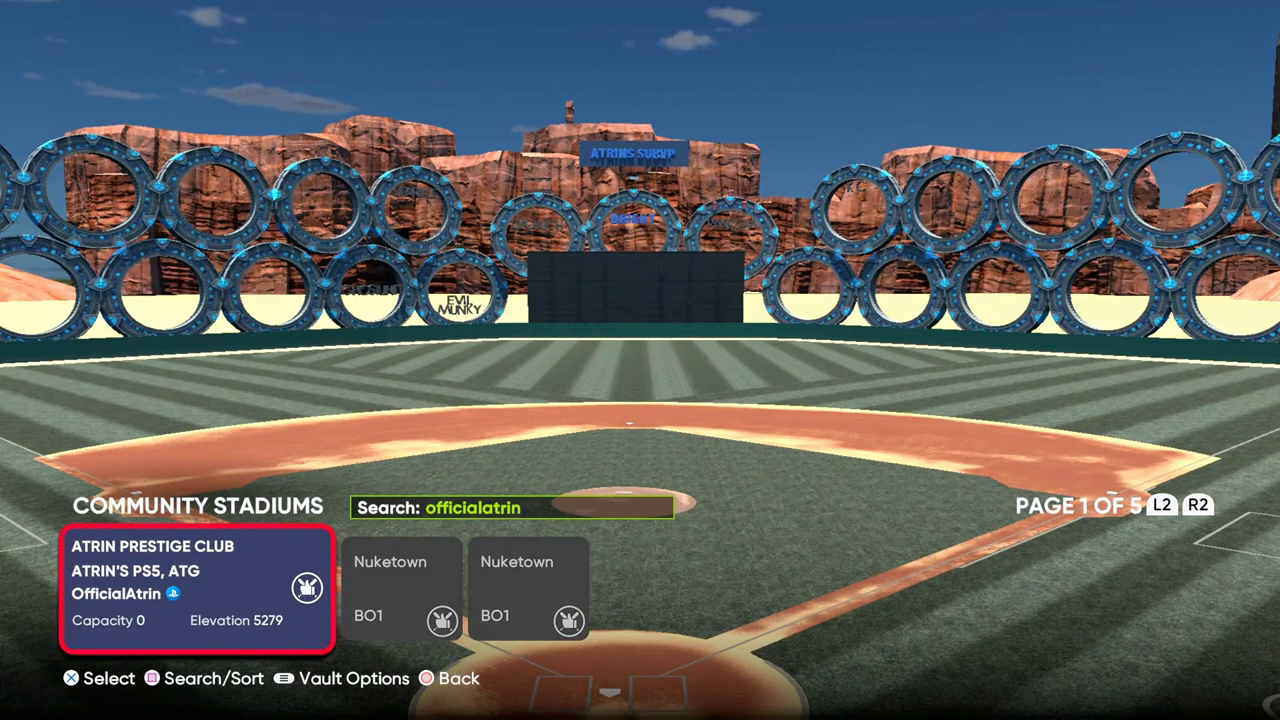
{"action": "key", "text": "Tab"}
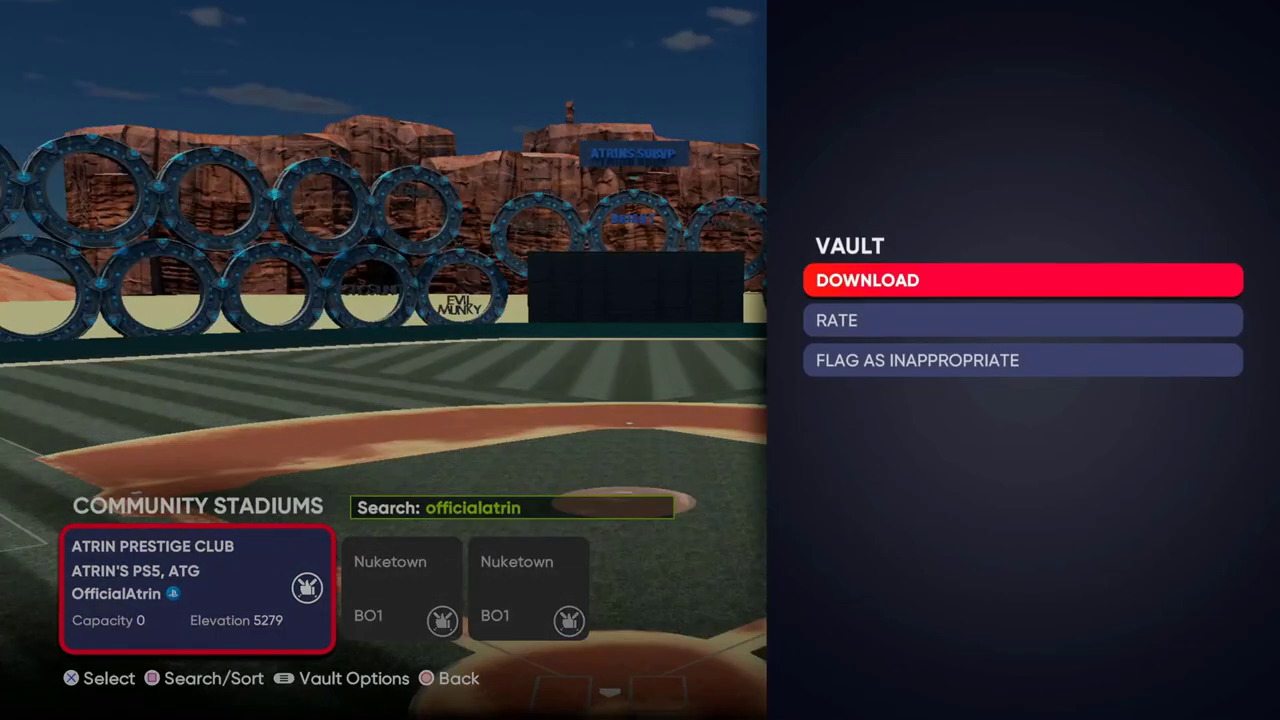
Download ATRIN PRESTIGE CLUB and save it over the Matt Wilson Park slot.
{"action": "key", "text": "Return"}
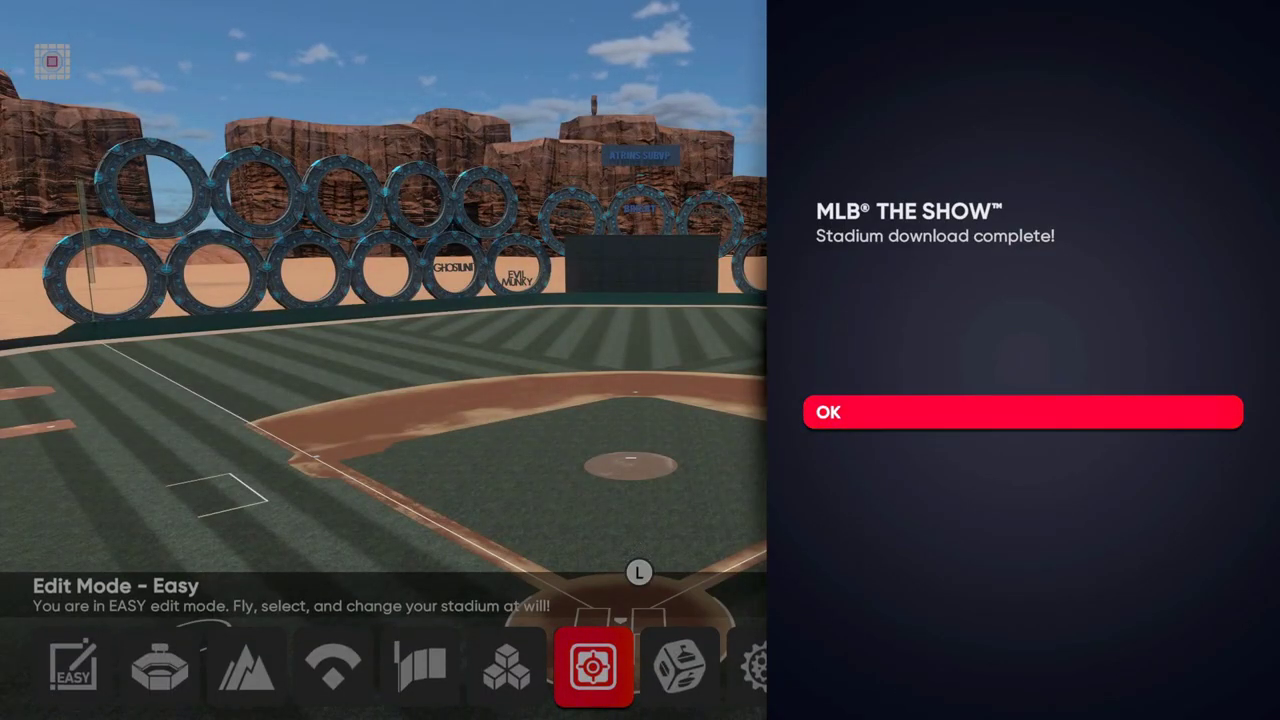
{"action": "key", "text": "Return"}
{"action": "key", "text": "Right"}
{"action": "key", "text": "Right"}
{"action": "key", "text": "Return"}
{"action": "key", "text": "Return"}
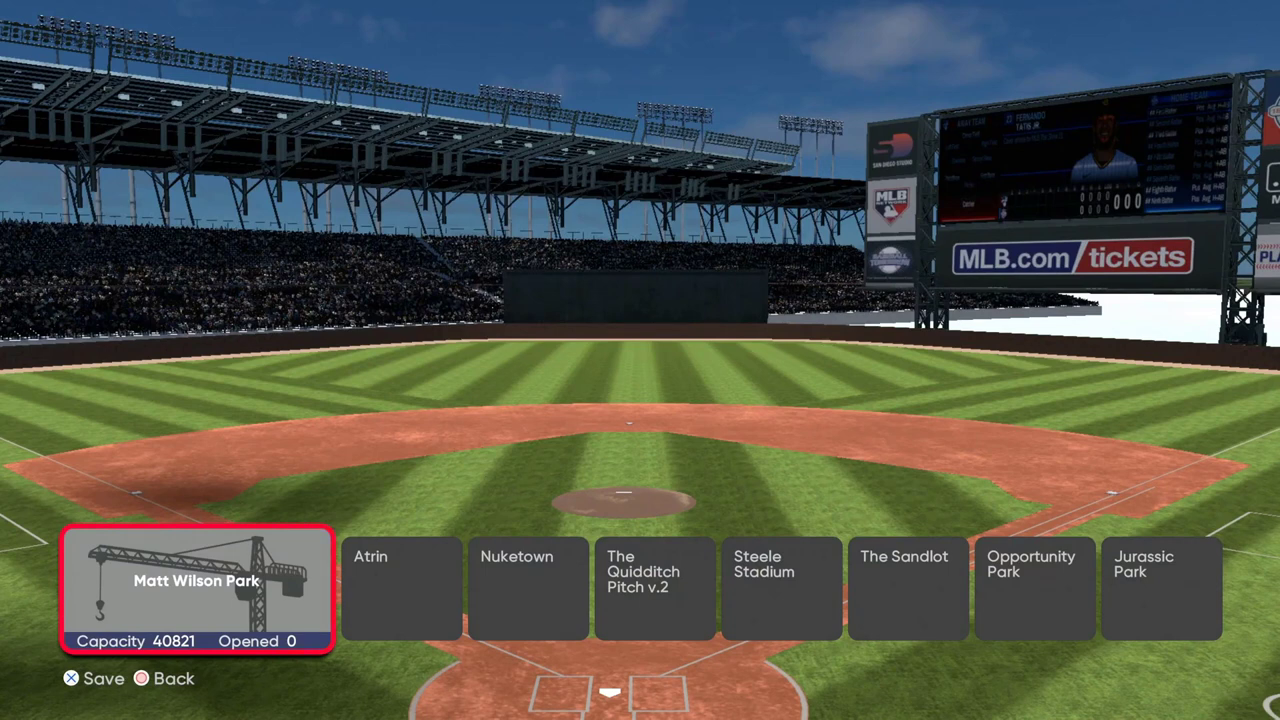
{"action": "key", "text": "Return"}
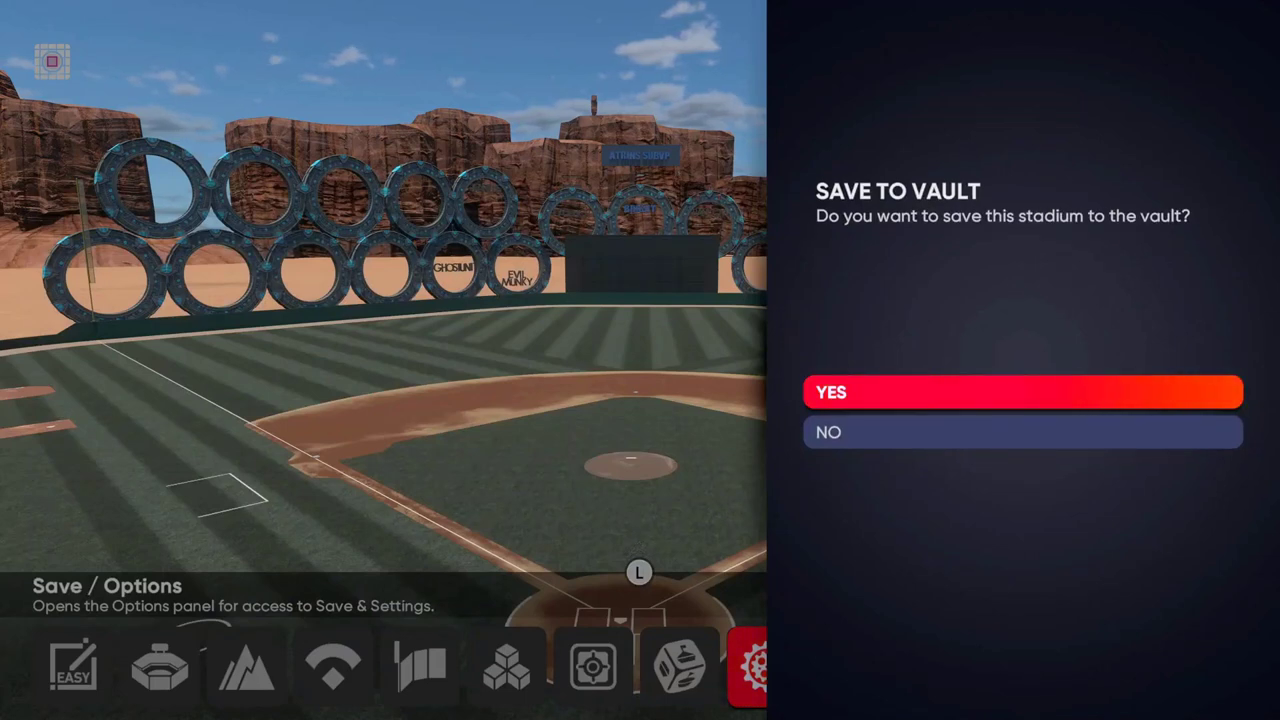
Upload the stadium to the Vault, then choose Exit from Save/Options.
{"action": "key", "text": "Return"}
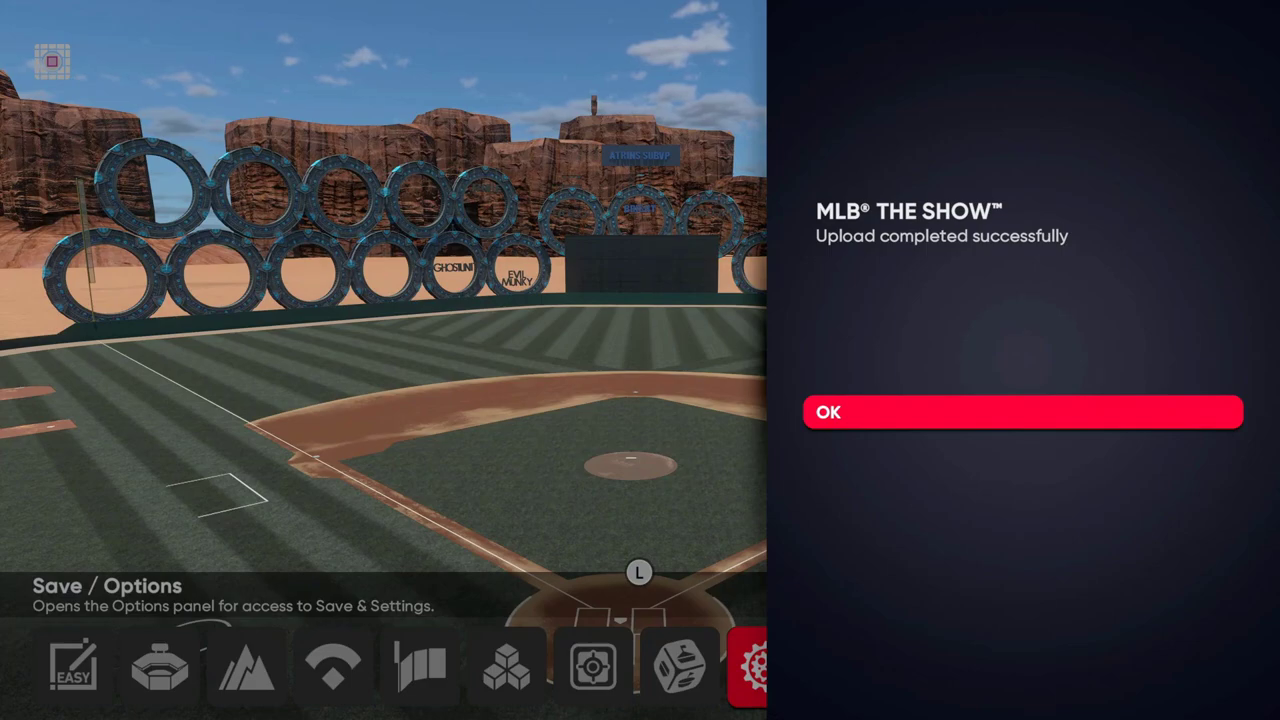
{"action": "key", "text": "Return"}
{"action": "key", "text": "Return"}
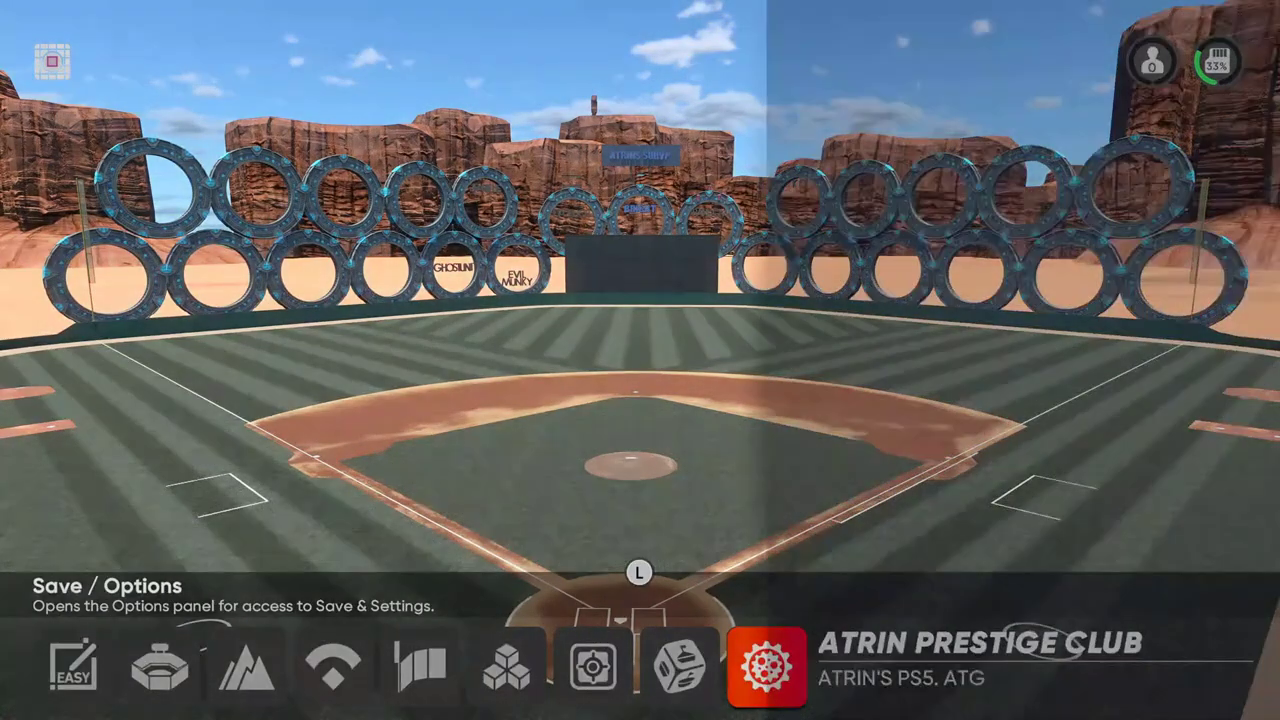
{"action": "key", "text": "Down"}
{"action": "key", "text": "Down"}
{"action": "key", "text": "Down"}
{"action": "key", "text": "Down"}
{"action": "key", "text": "Down"}
{"action": "key", "text": "Return"}
{"action": "key", "text": "Down"}
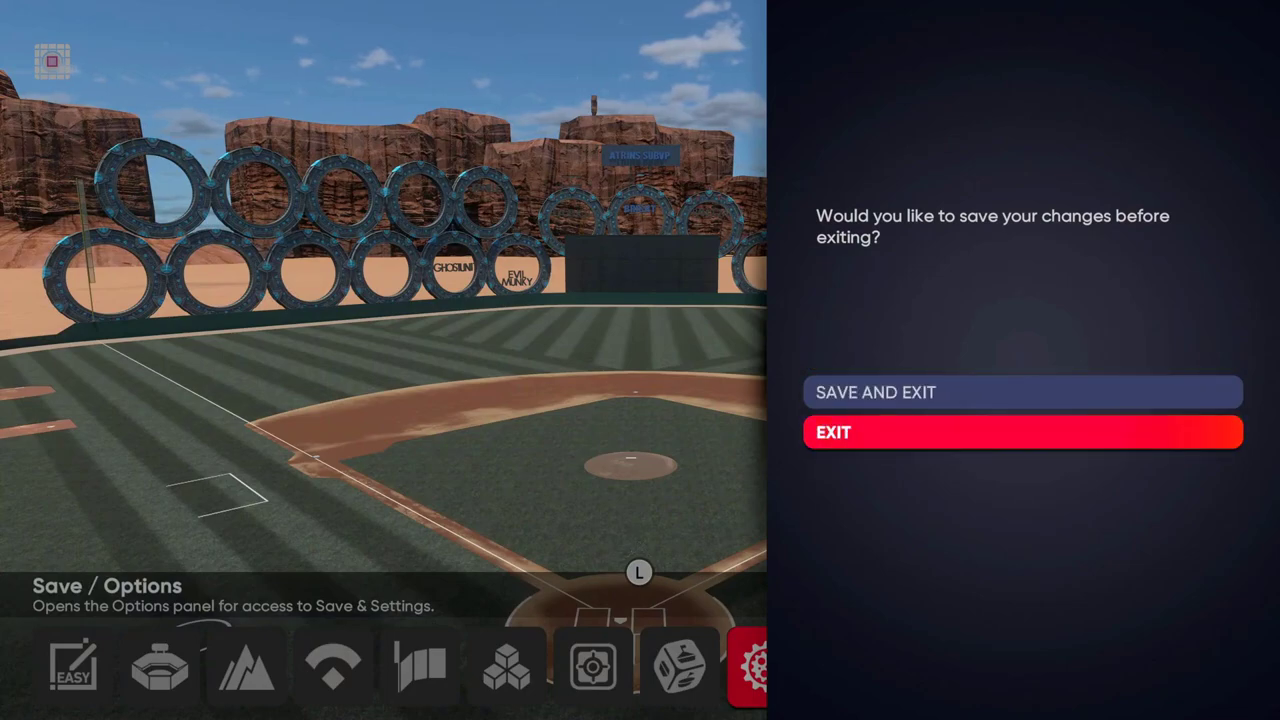
Exit the editor, start Diamond Dynasty online play and select ATRIN PRESTIGE CLUB, dismissing Invalid Stadium warnings.
{"action": "key", "text": "Return"}
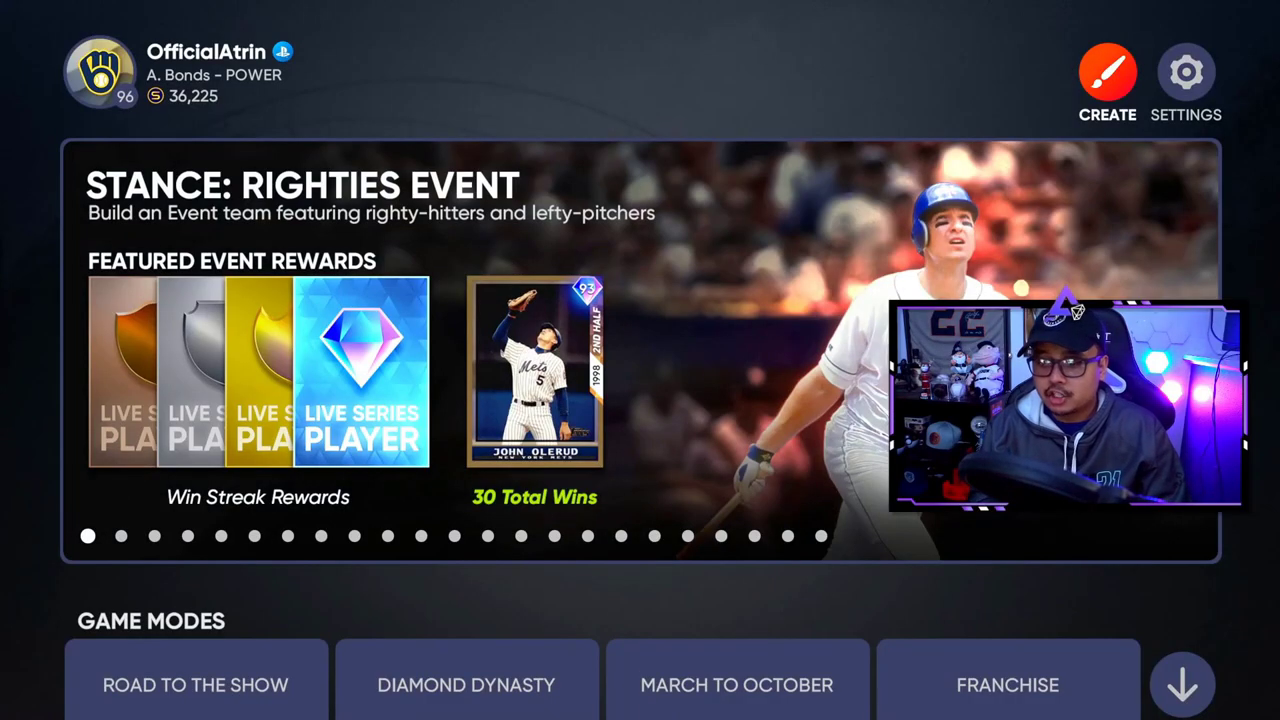
{"action": "key", "text": "Down"}
{"action": "key", "text": "Down"}
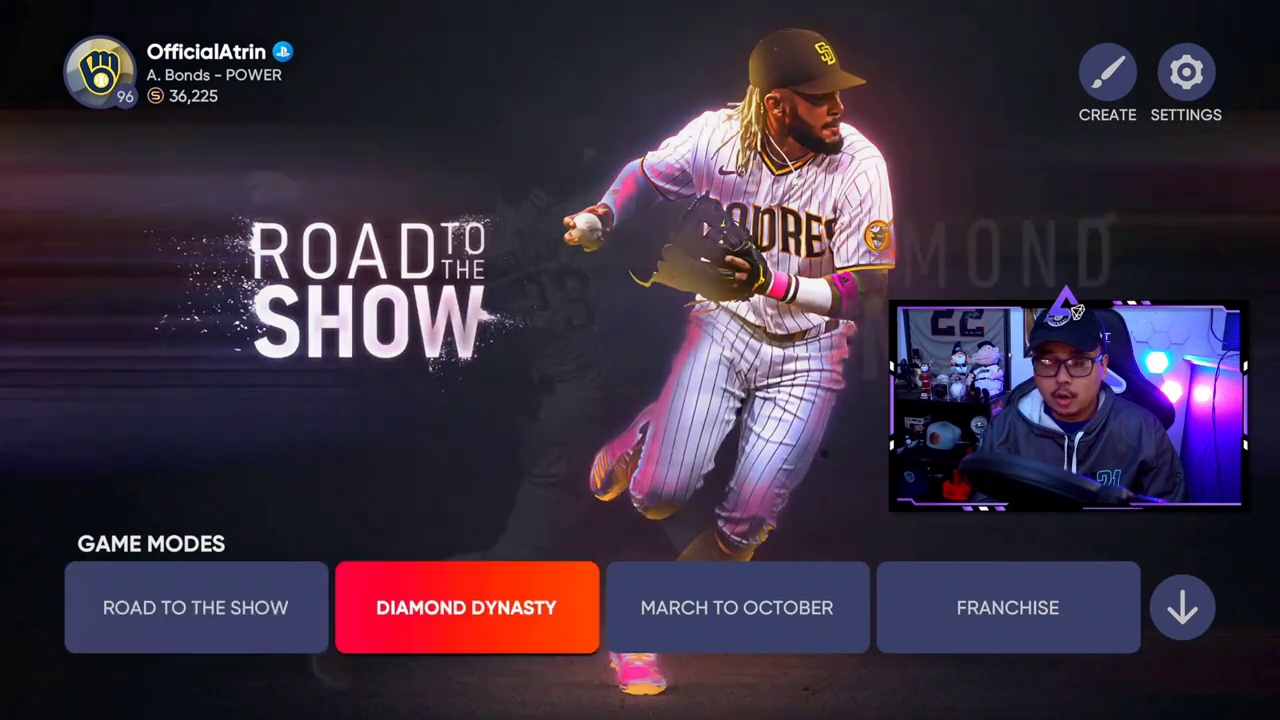
{"action": "key", "text": "Return"}
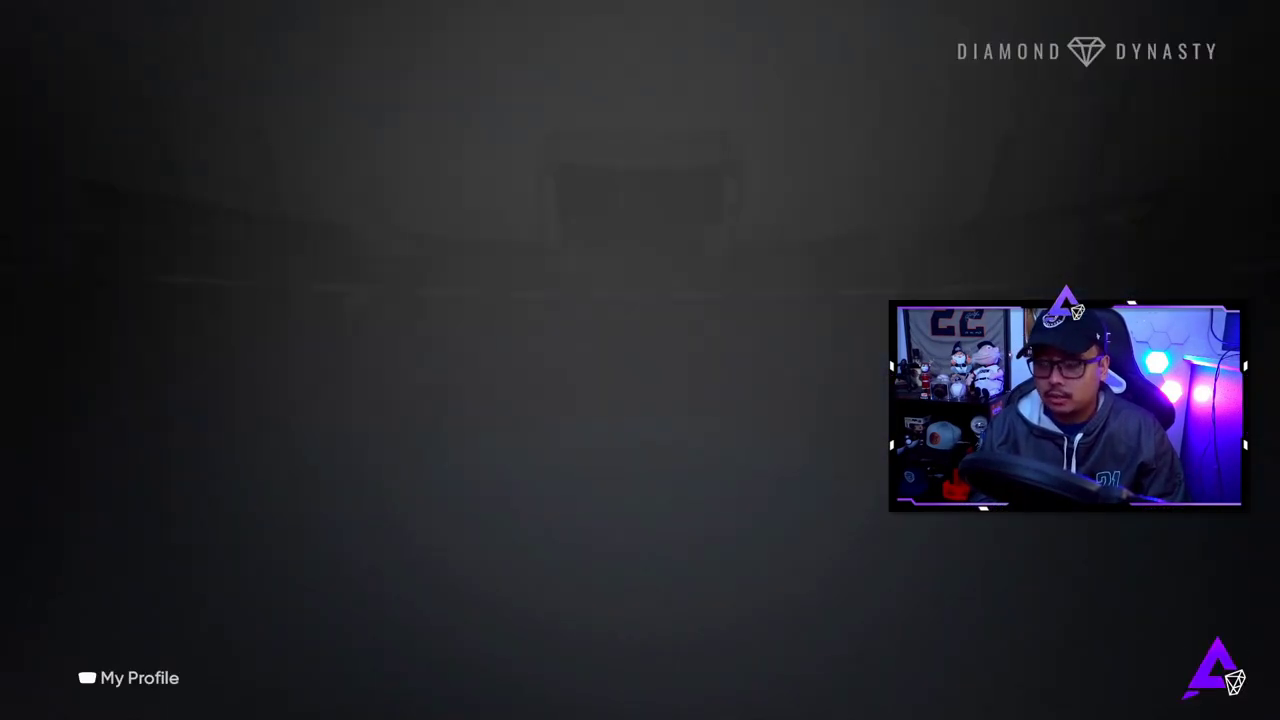
{"action": "key", "text": "Return"}
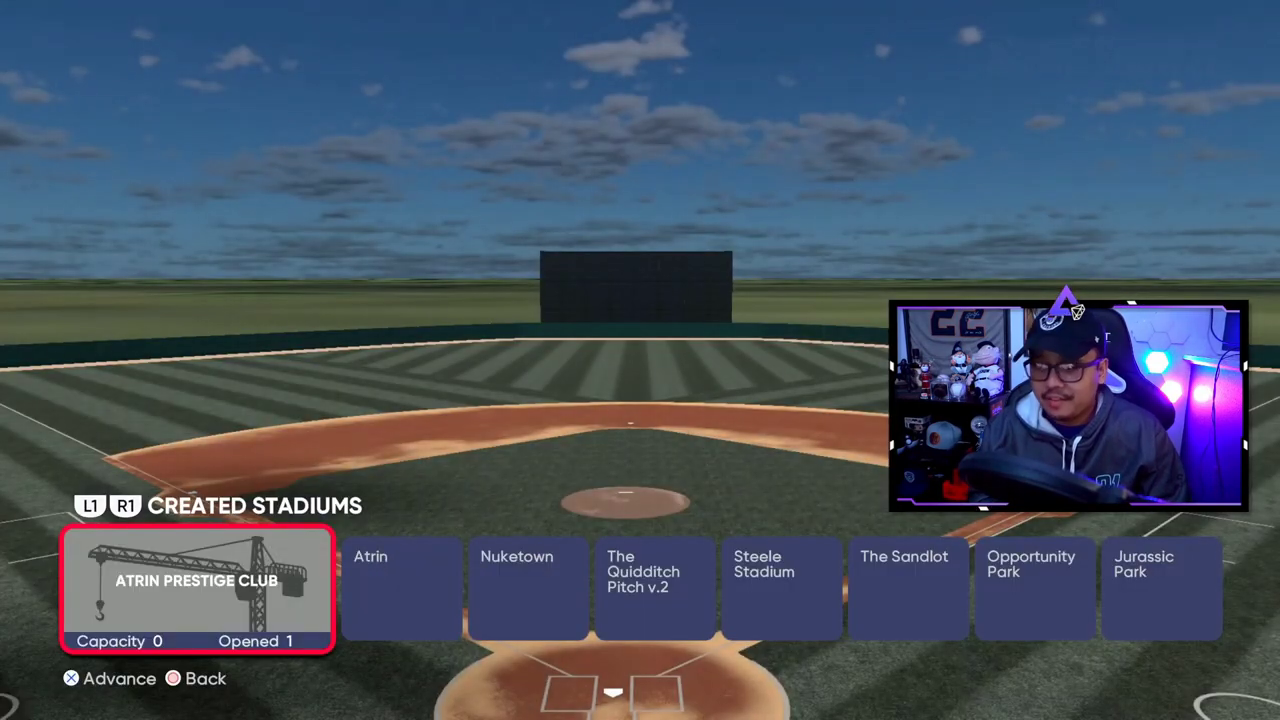
{"action": "key", "text": "Return"}
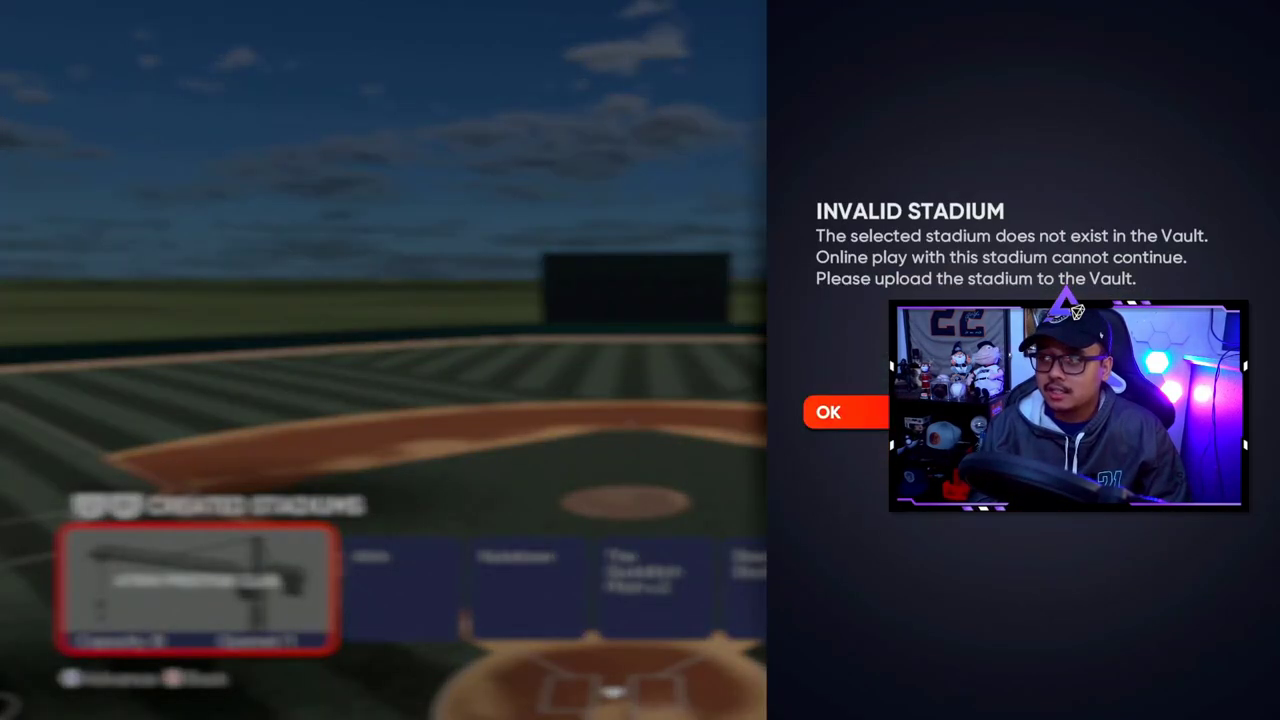
{"action": "key", "text": "Return"}
{"action": "key", "text": "Return"}
{"action": "key", "text": "Return"}
{"action": "key", "text": "Return"}
{"action": "key", "text": "Return"}
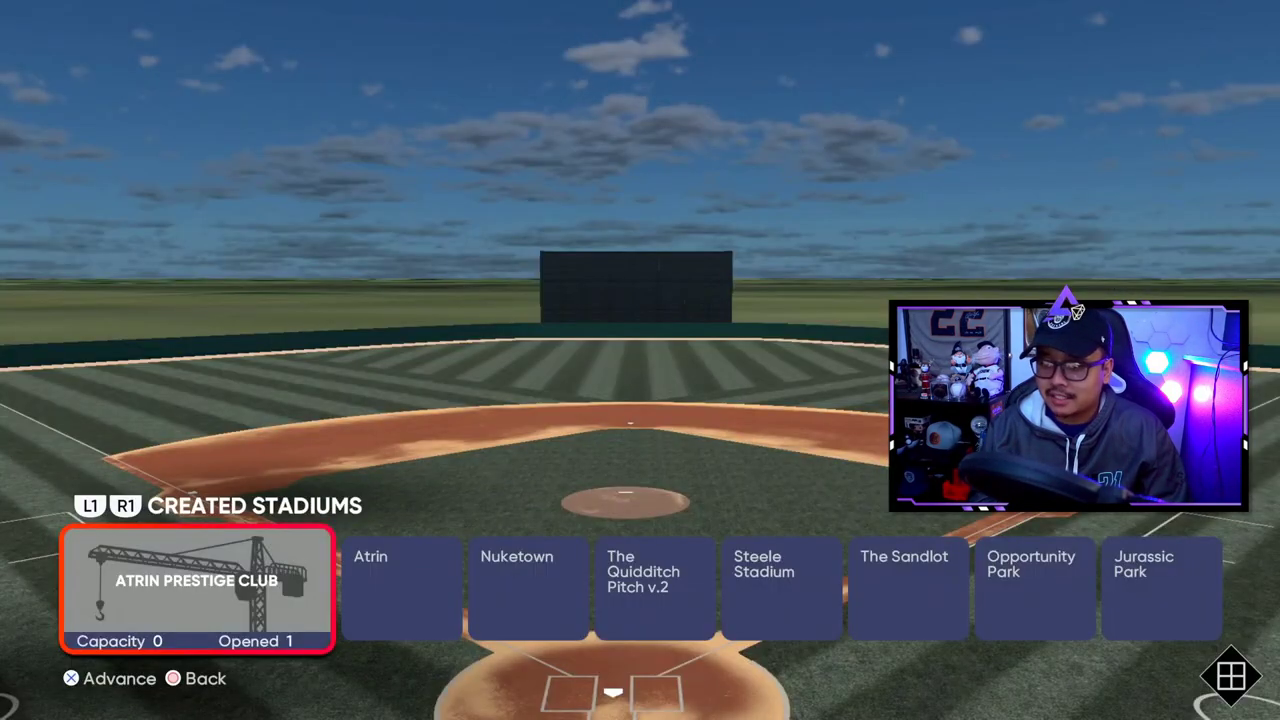
{"action": "key", "text": "Return"}
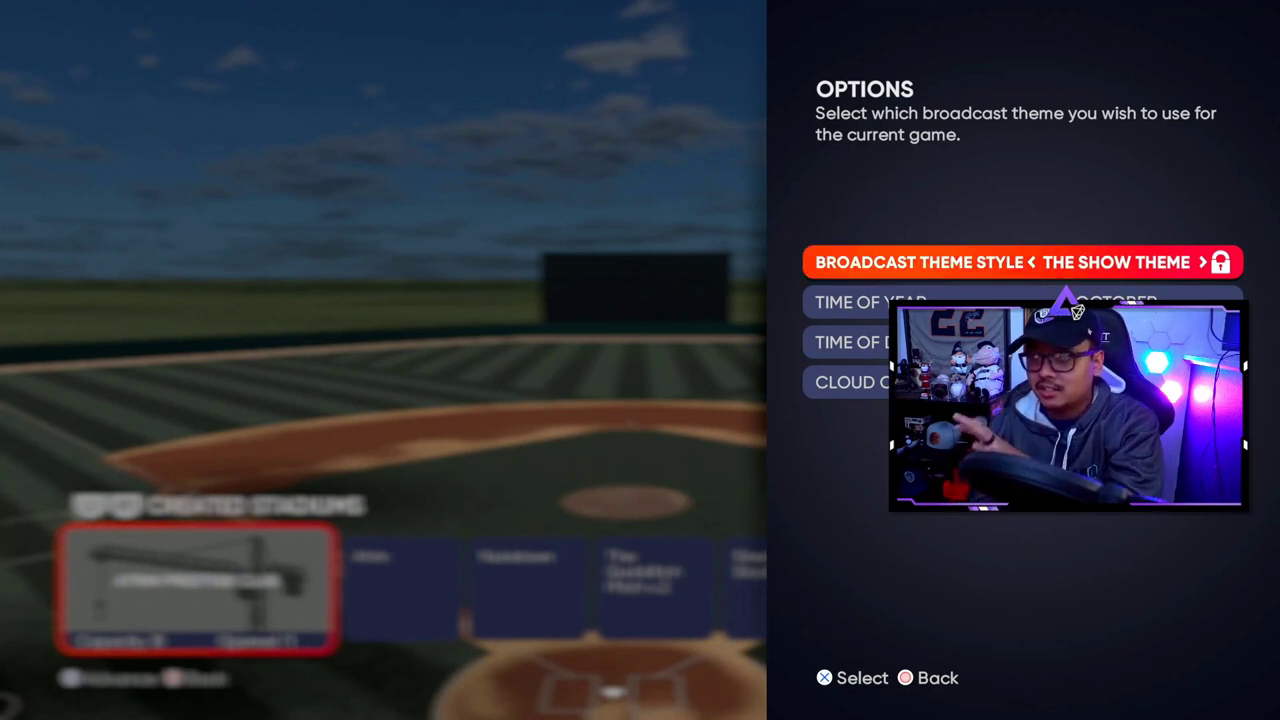
Cancel the opponent search, retry Ranked Seasons with ATRIN PRESTIGE CLUB, then back out.
{"action": "key", "text": "Return"}
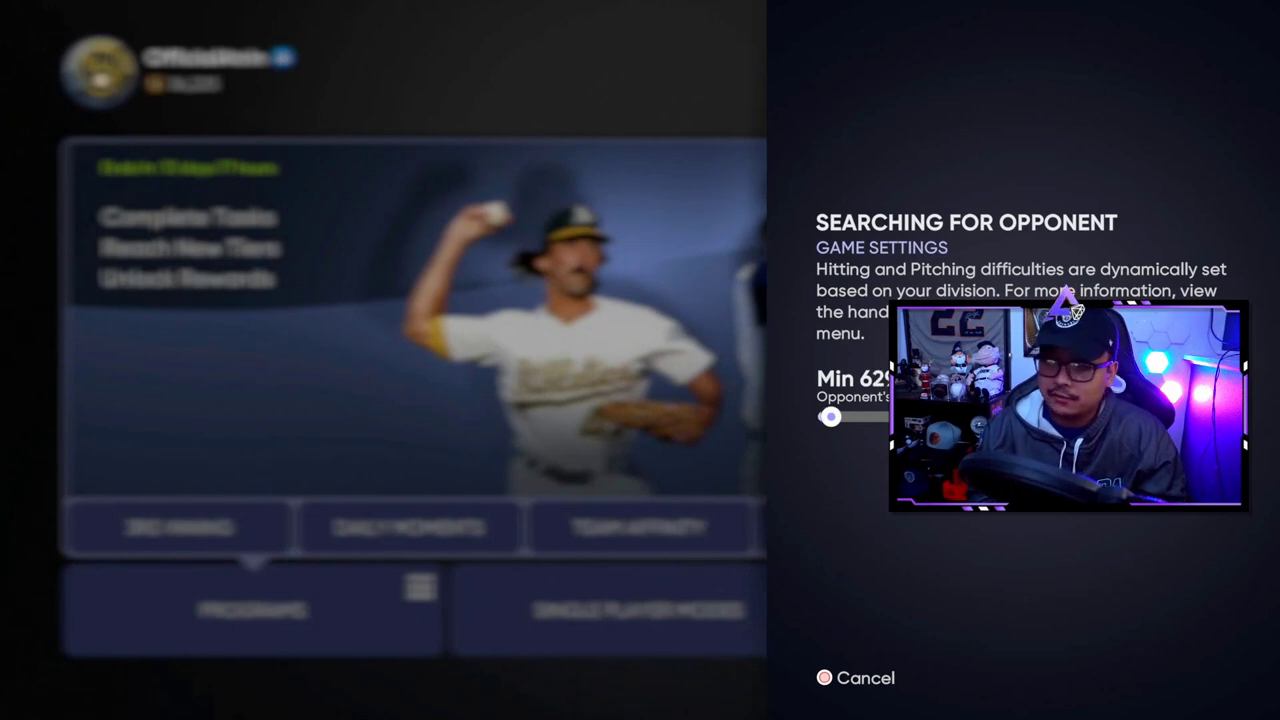
{"action": "key", "text": "Escape"}
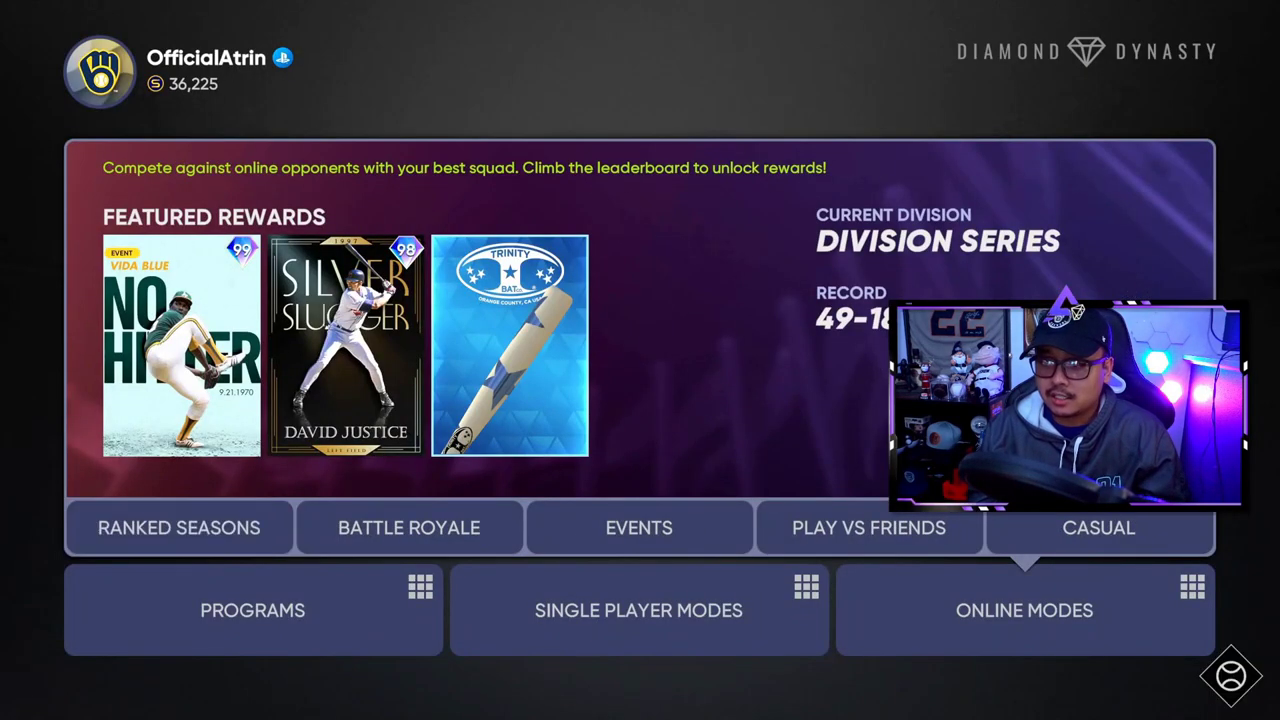
{"action": "key", "text": "Return"}
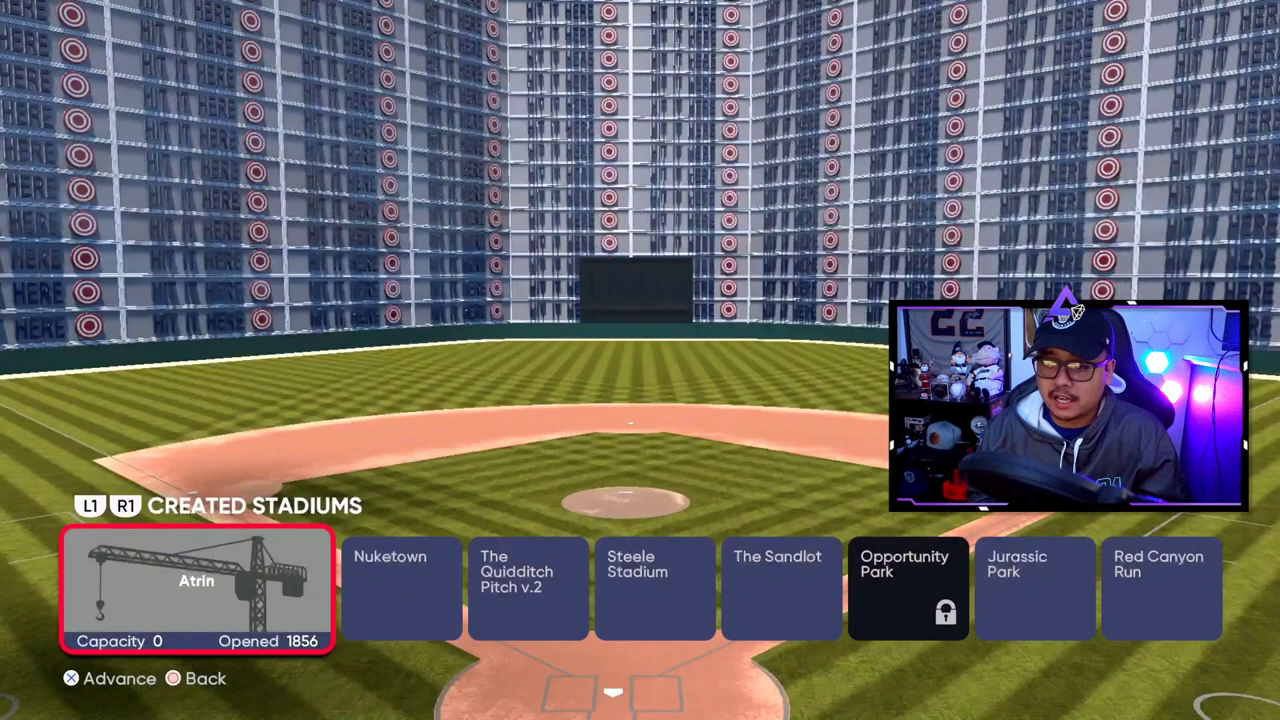
{"action": "key", "text": "Left"}
{"action": "key", "text": "Return"}
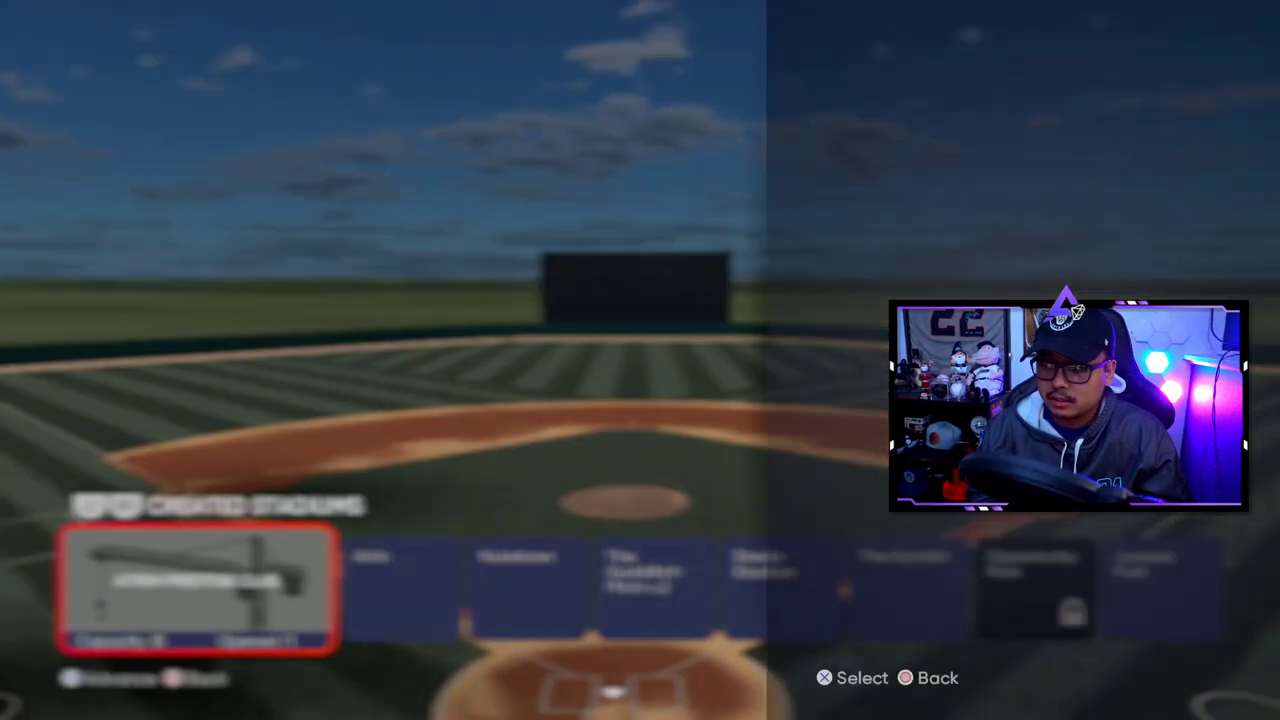
{"action": "key", "text": "Escape"}
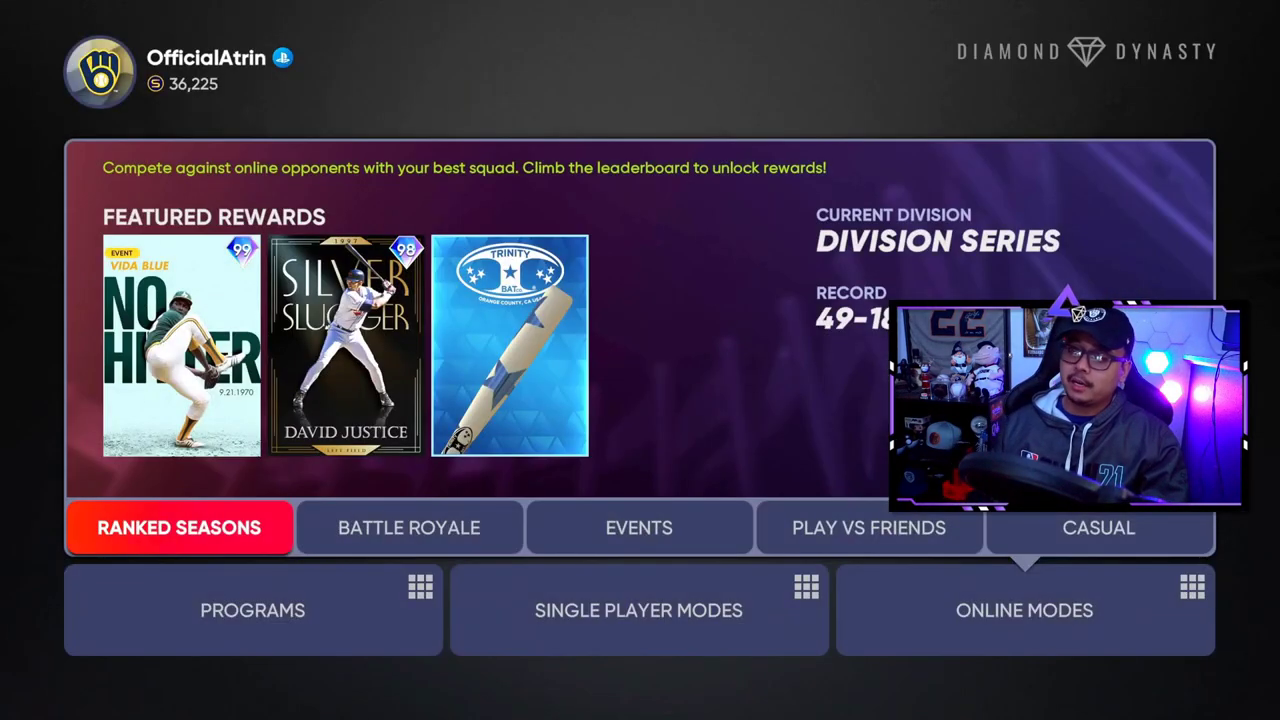
Leave Online Modes and return to the Diamond Dynasty Home tab.
{"action": "key", "text": "Escape"}
{"action": "key", "text": "Right"}
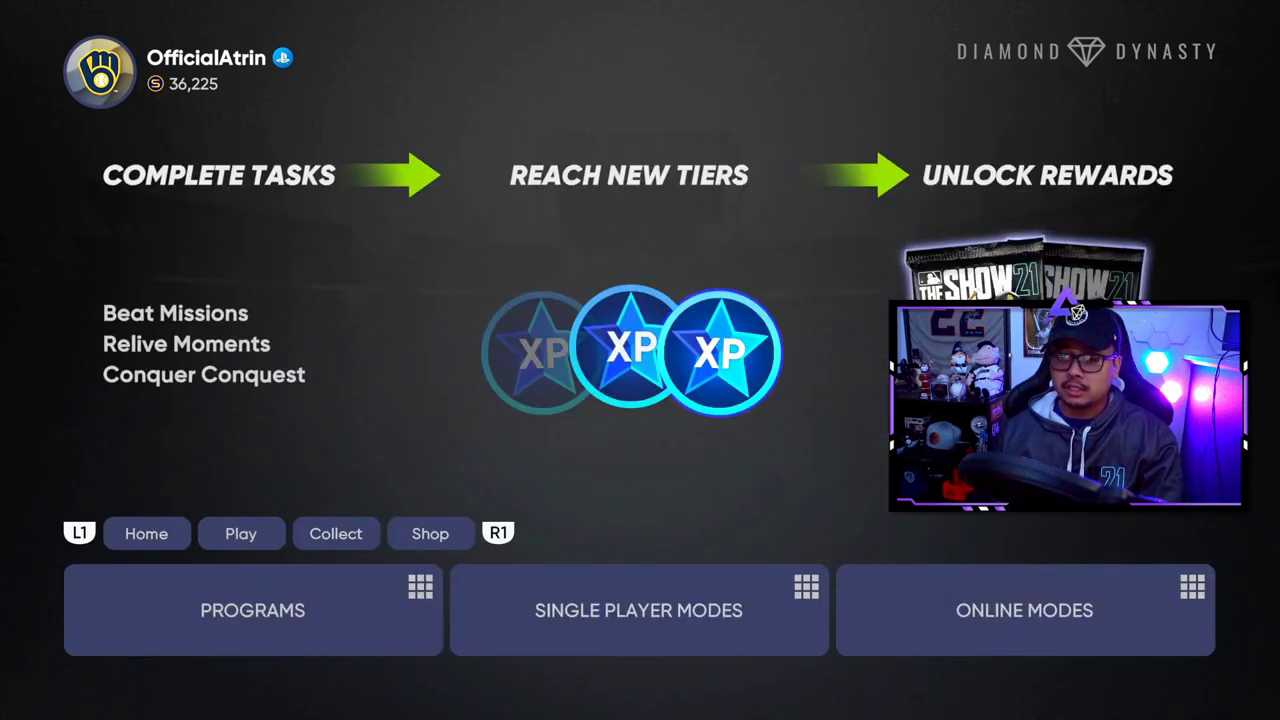
{"action": "key", "text": "q"}
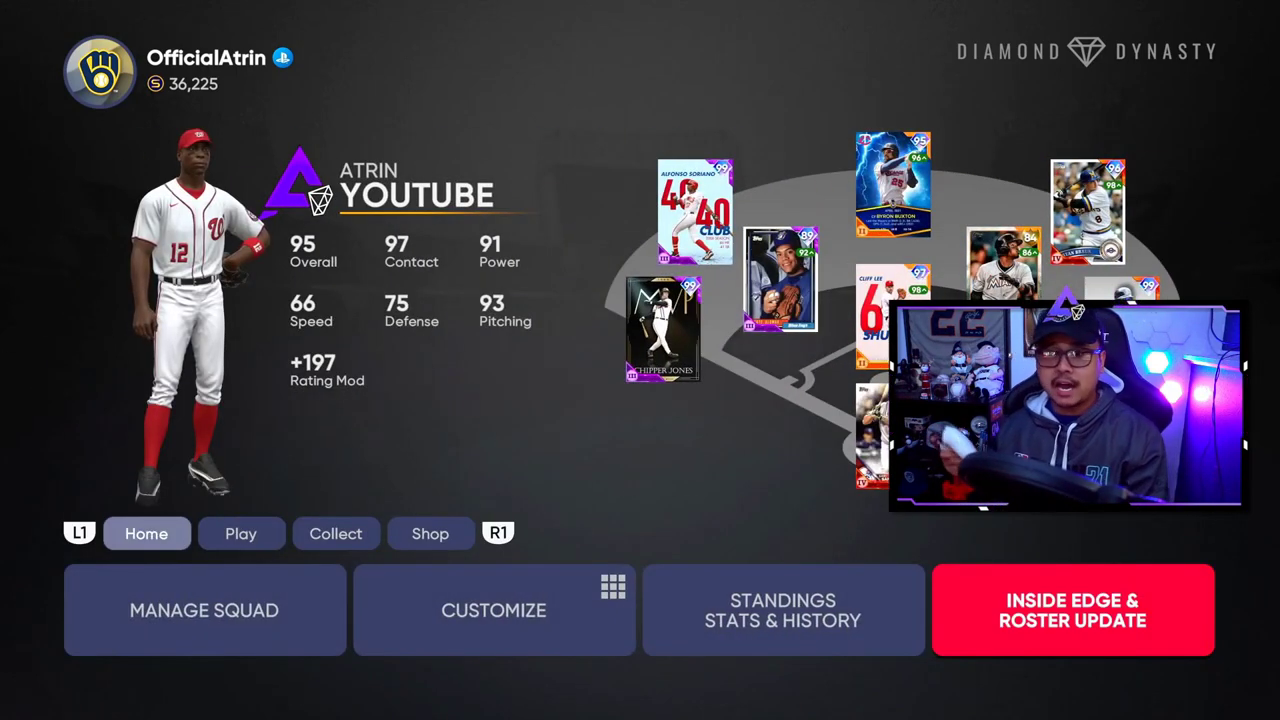